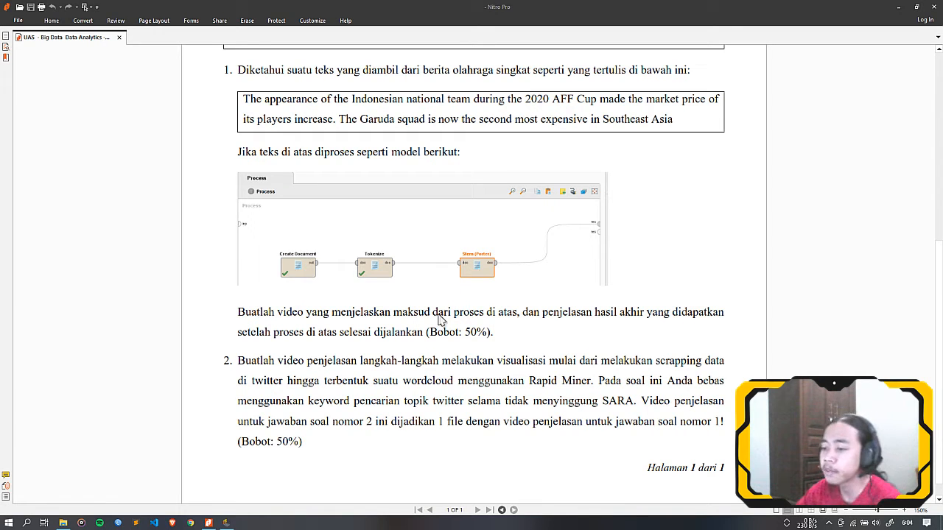
- Switch to RapidMiner Studio and add a Create Document operator to the empty process
click(226, 523)
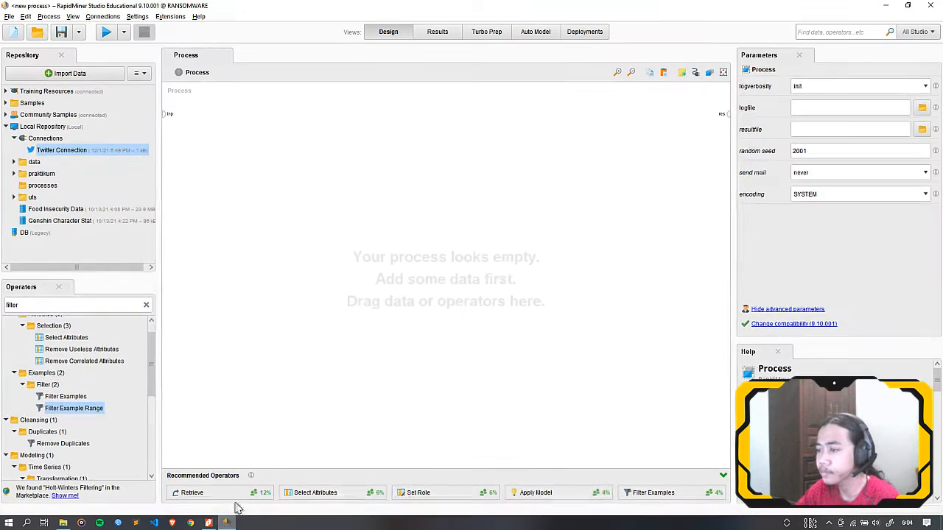
click(145, 305)
text(crea)
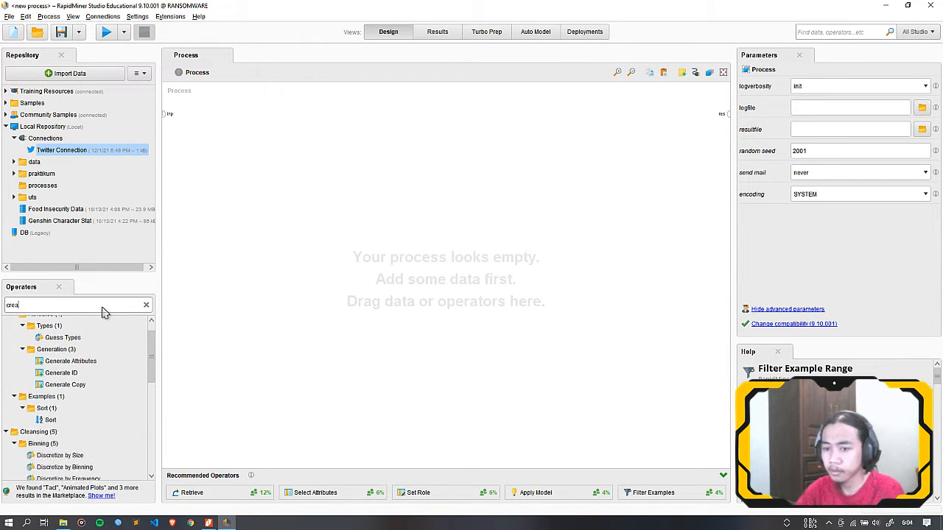
text(te doc)
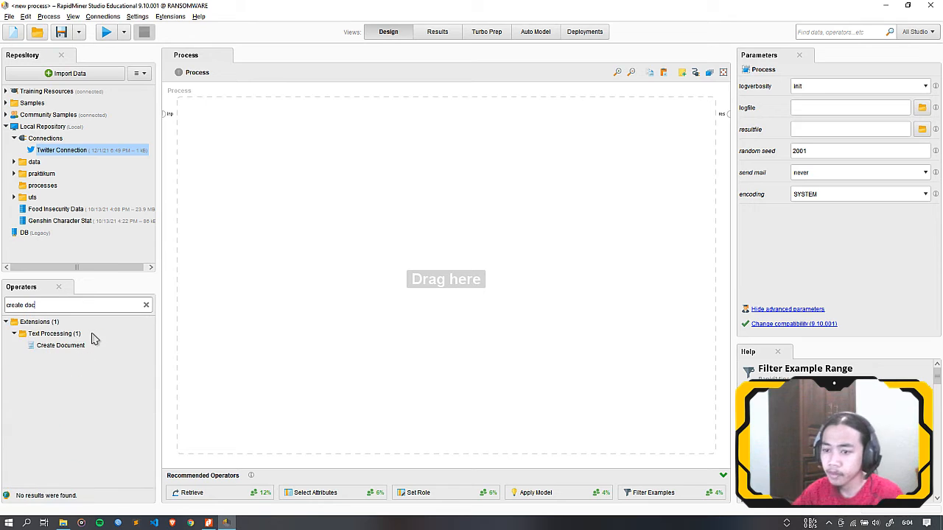
click(89, 345)
drag(86, 346, 238, 125)
click(270, 148)
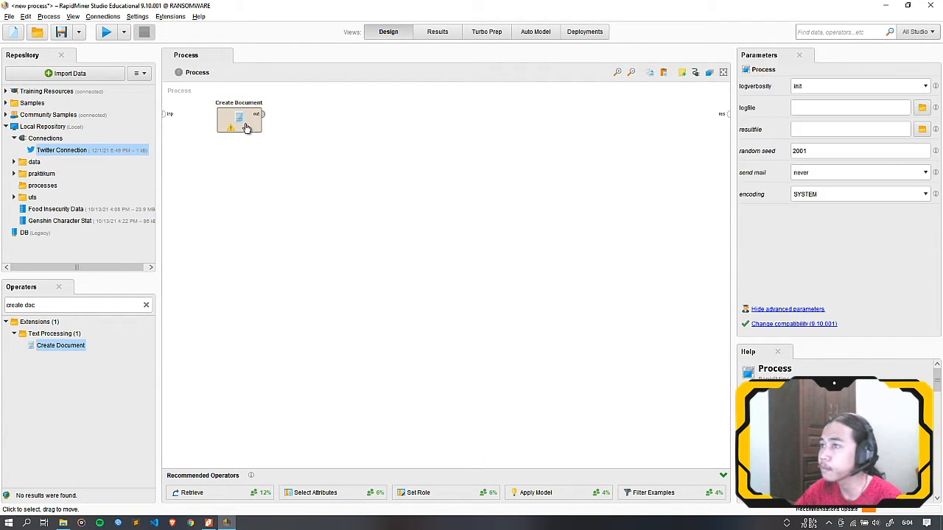
- Open Create Document's text parameter for editing, then copy the boxed AFF Cup news text under question 1 from the PDF in Nitro Pro
click(246, 126)
click(832, 86)
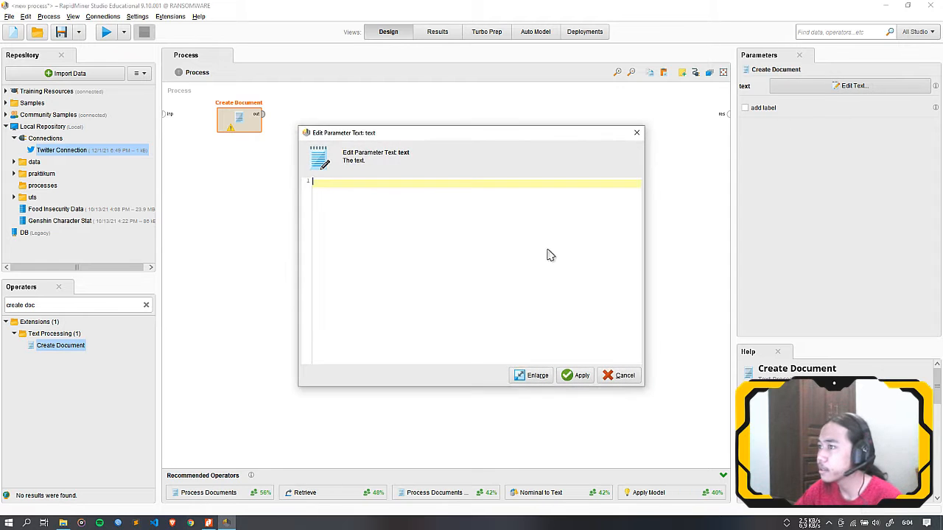
click(211, 523)
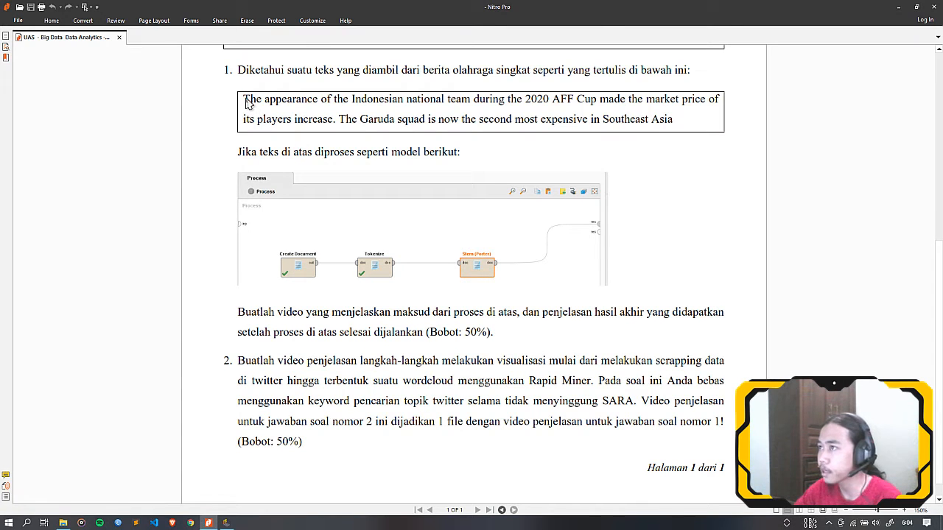
drag(248, 103, 684, 121)
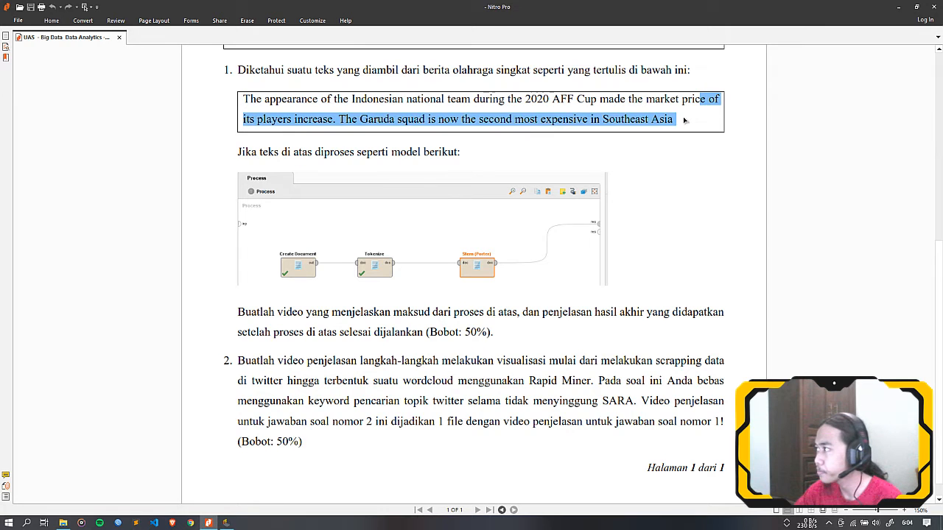
click(630, 120)
drag(247, 104, 682, 119)
key(ctrl+c)
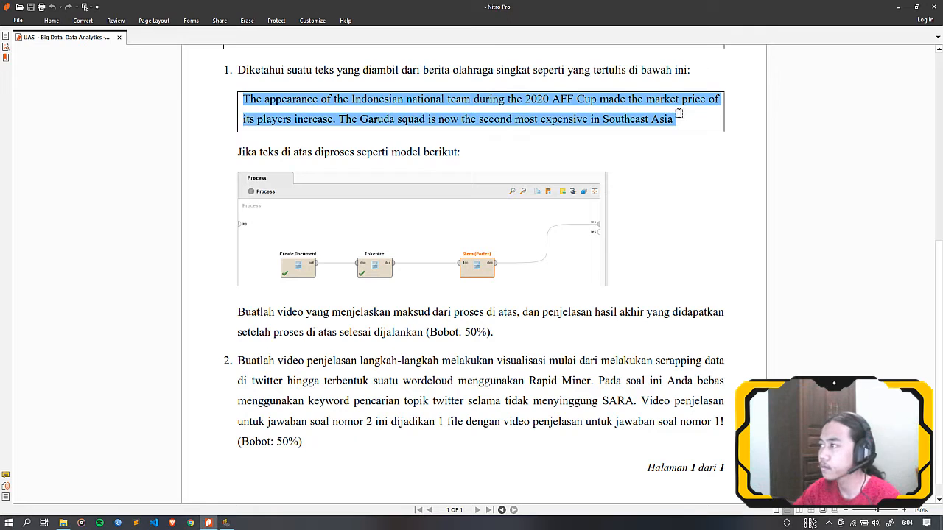
- Back in RapidMiner Studio, paste the copied news text as Create Document's text, join it into a single line and apply it
key(alt+Tab)
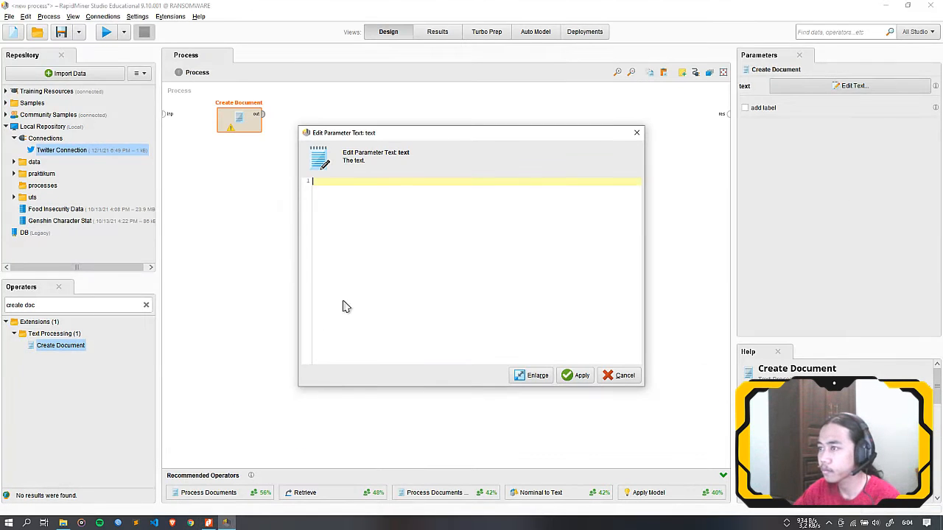
key(ctrl+v)
key(BackSpace)
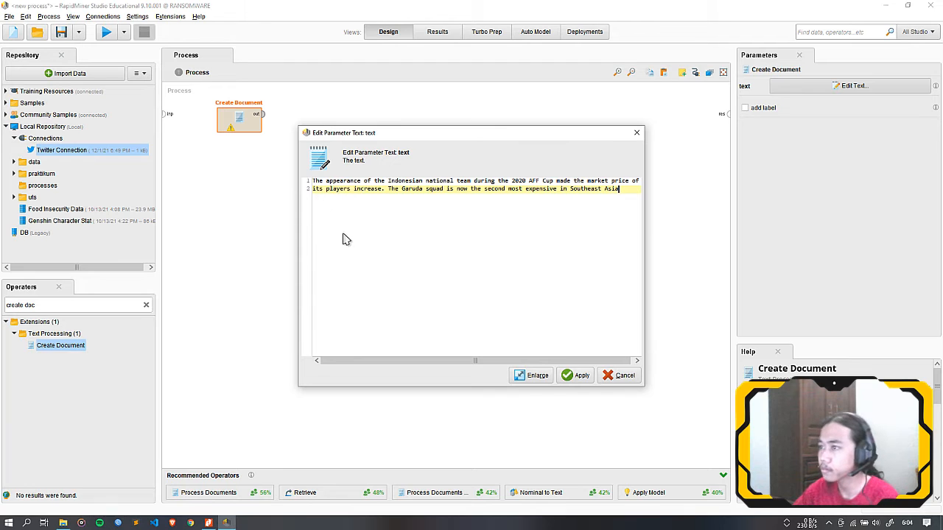
click(315, 190)
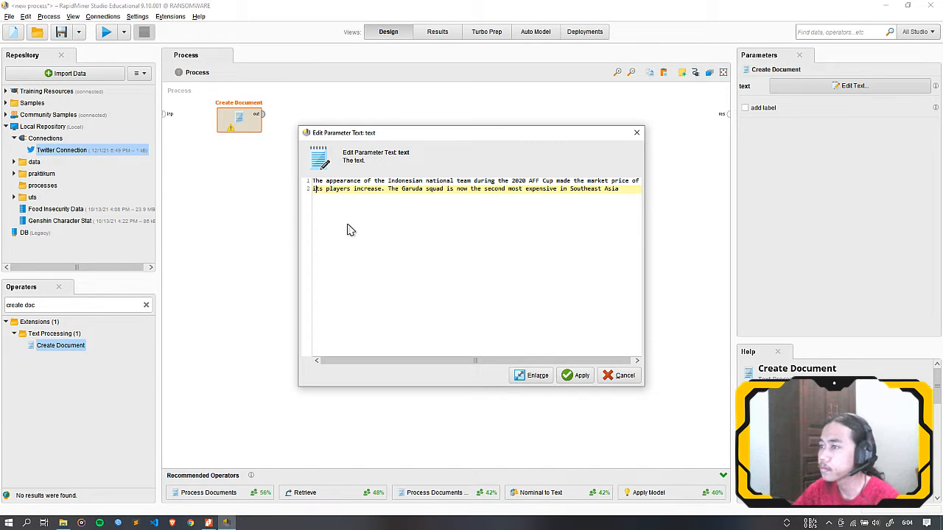
key(BackSpace)
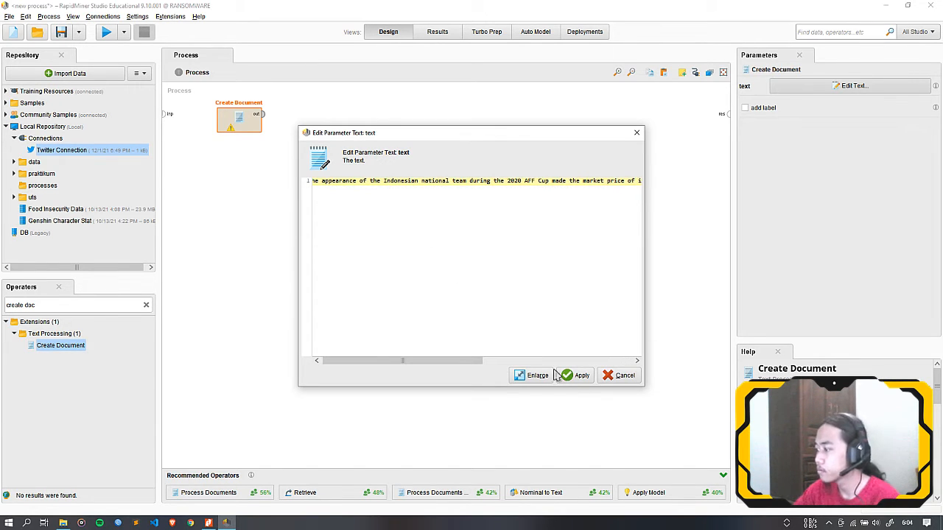
click(580, 377)
click(372, 202)
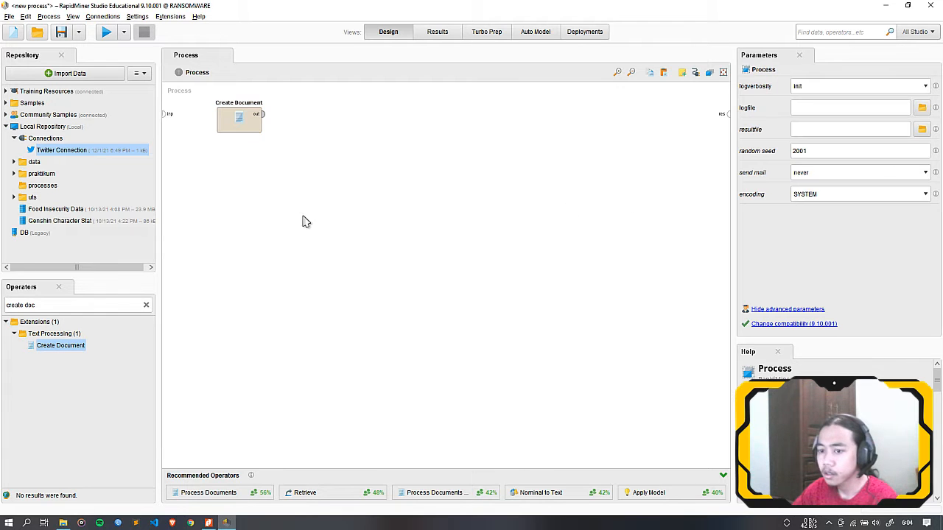
- Add a Tokenize operator beside Create Document, connect Create Document's output to its input, and space the two operators apart
click(107, 306)
text(tokenize)
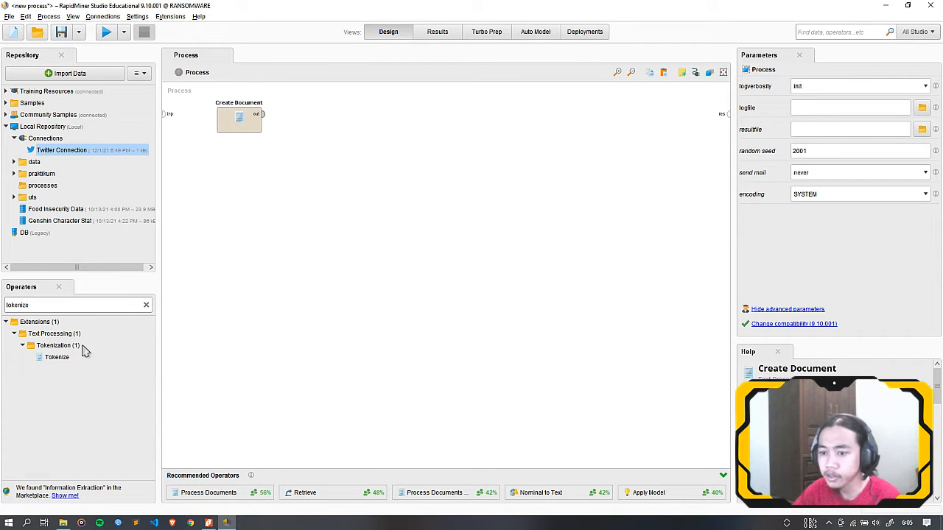
drag(56, 357, 332, 256)
drag(320, 117, 322, 116)
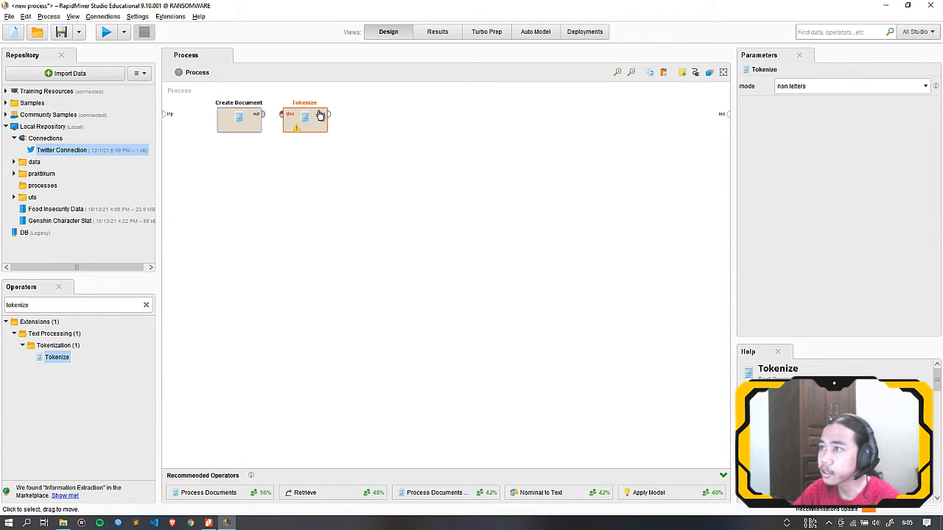
click(263, 114)
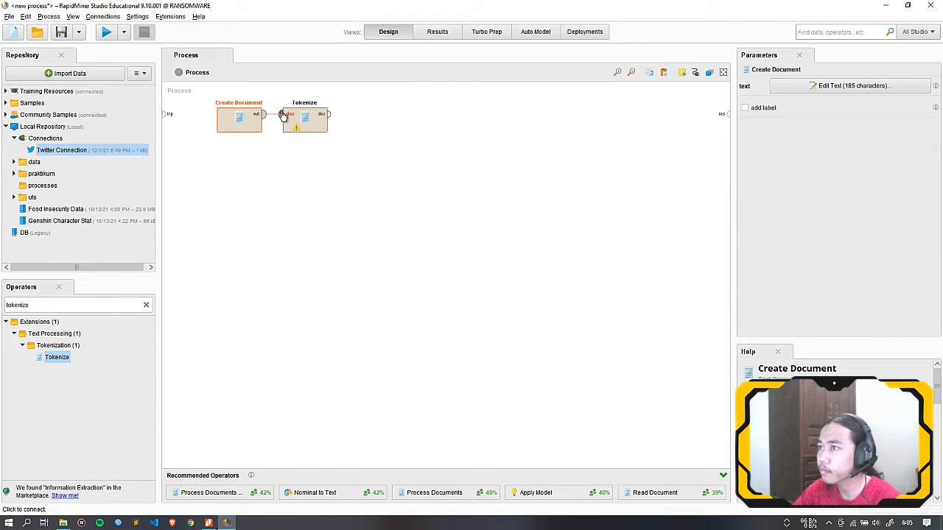
click(282, 115)
drag(301, 122, 325, 124)
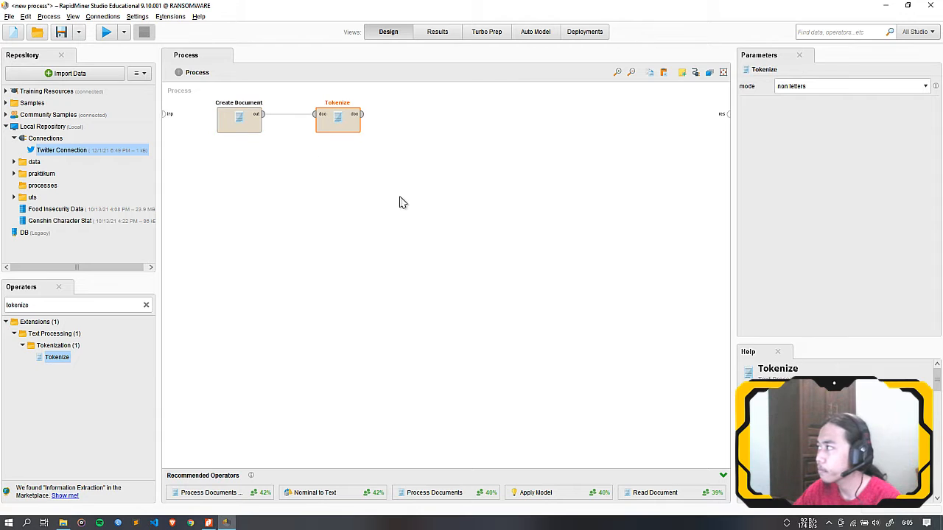
click(619, 182)
click(355, 126)
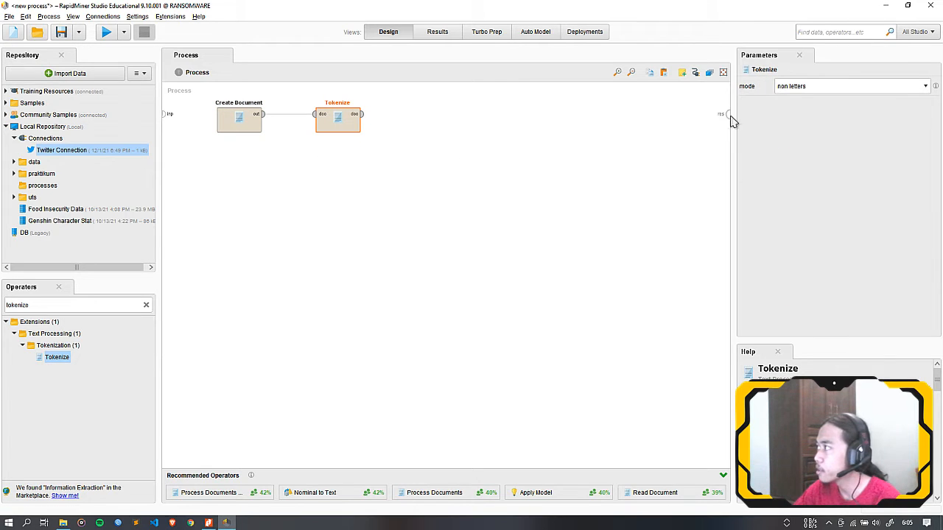
- Add a Stem (Porter) operator after Tokenize and connect Tokenize's document output to its input
click(146, 306)
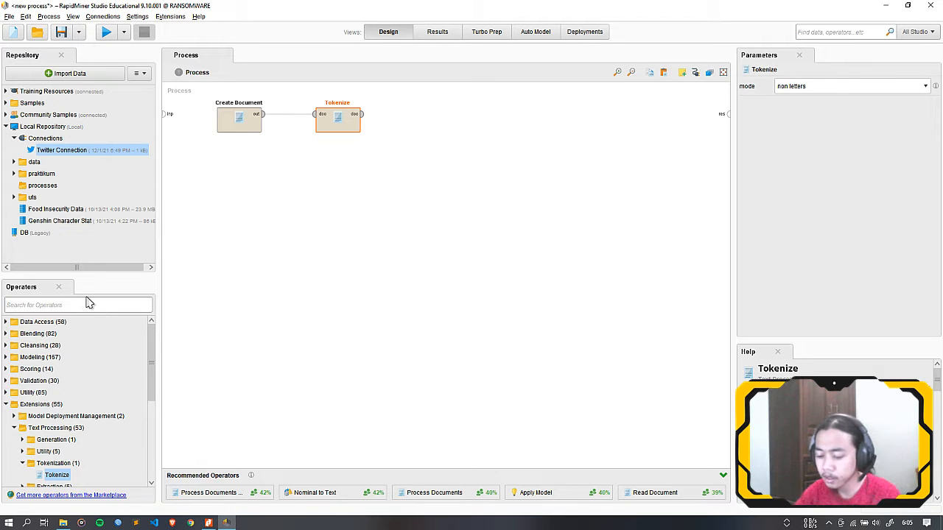
text(stem)
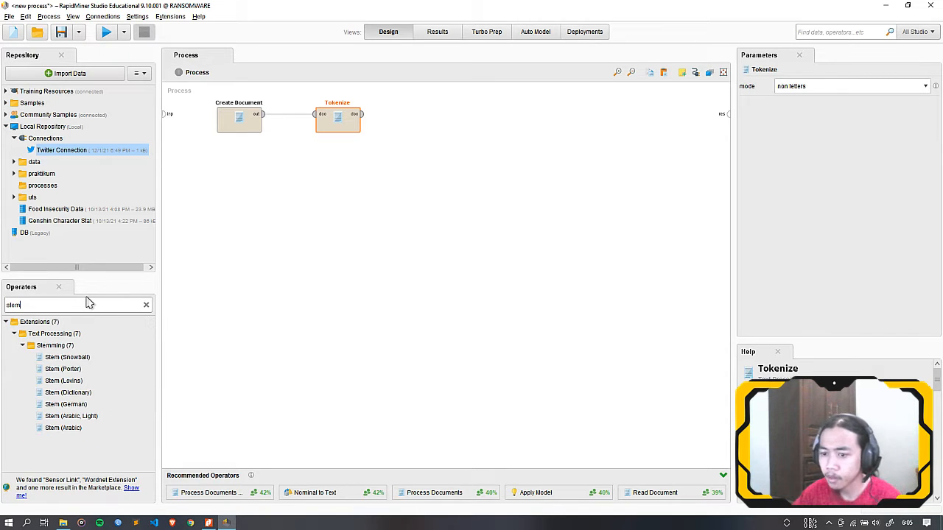
click(80, 370)
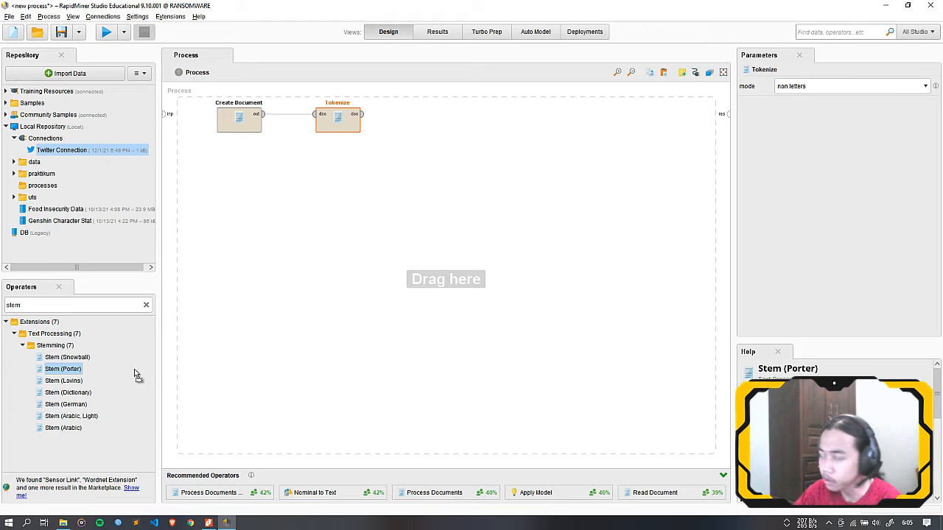
drag(136, 374, 439, 122)
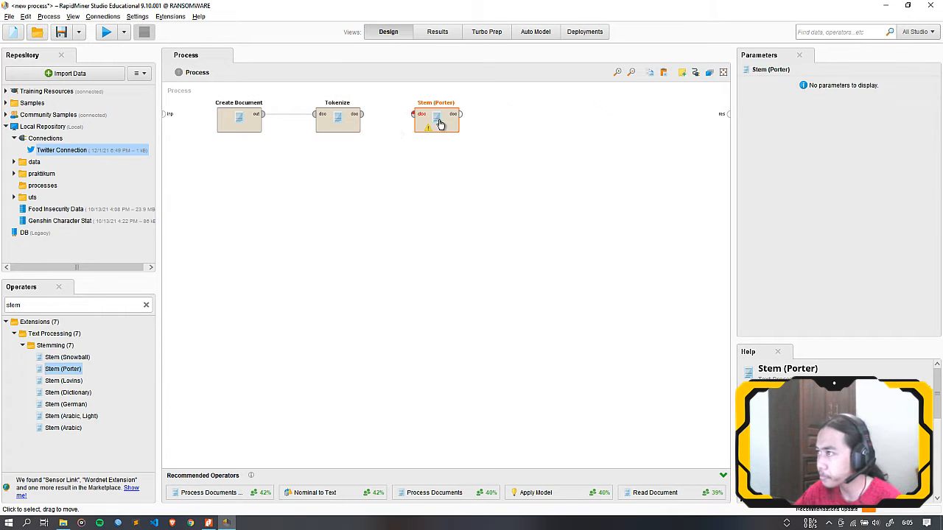
click(360, 115)
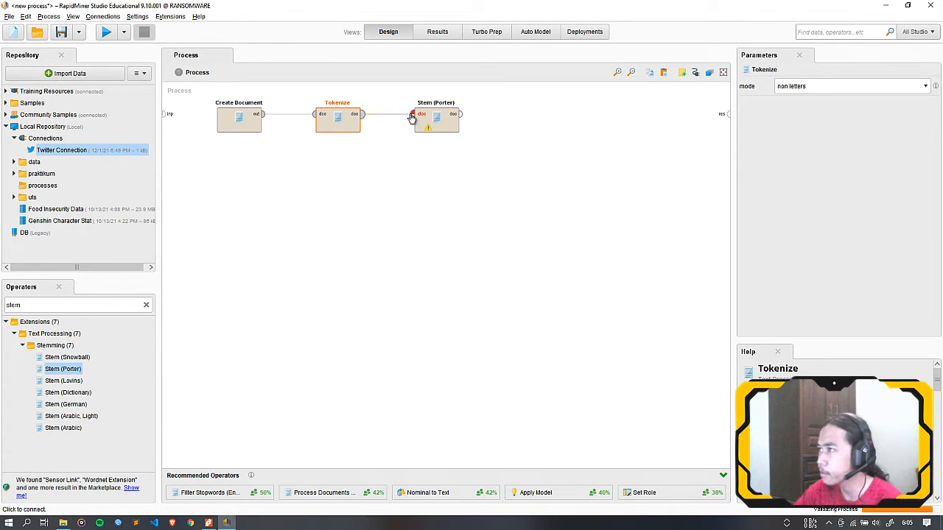
click(411, 116)
- Connect Stem (Porter)'s output to the process result port and run the process
click(461, 114)
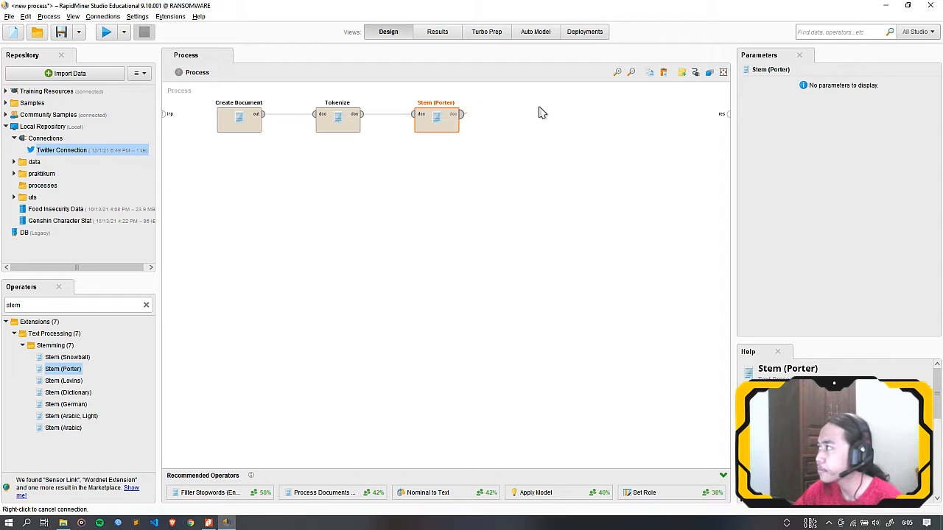
click(729, 113)
click(527, 208)
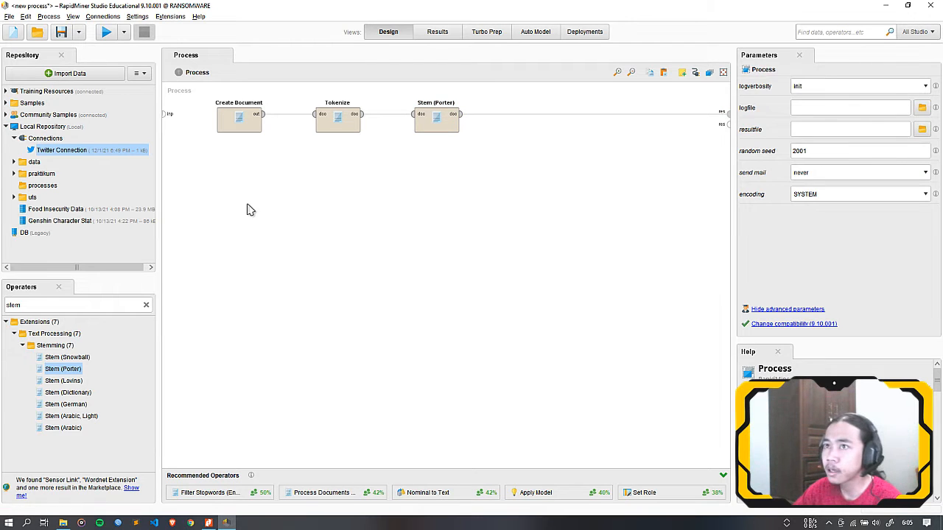
click(107, 33)
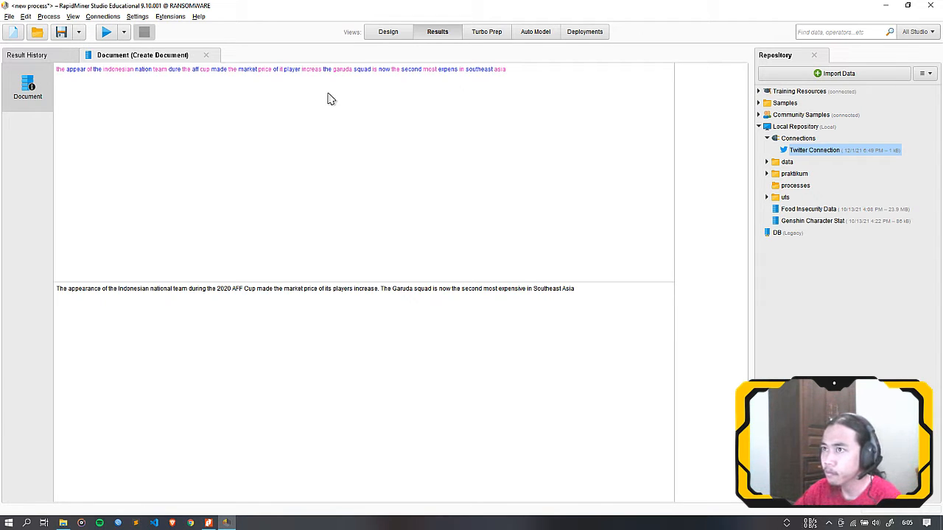
- Review the operator chain with Stem (Porter) in the process design and compare the stemmed document with the original text in the results
click(394, 38)
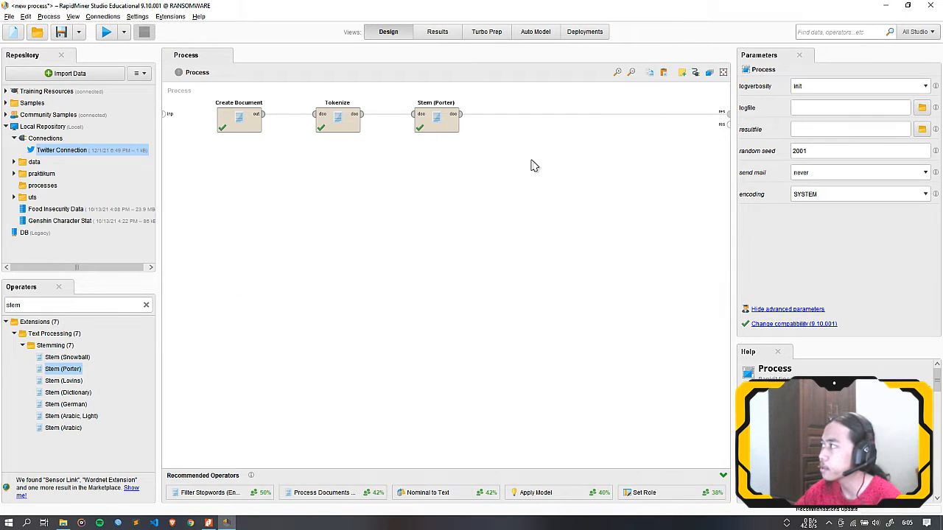
click(444, 128)
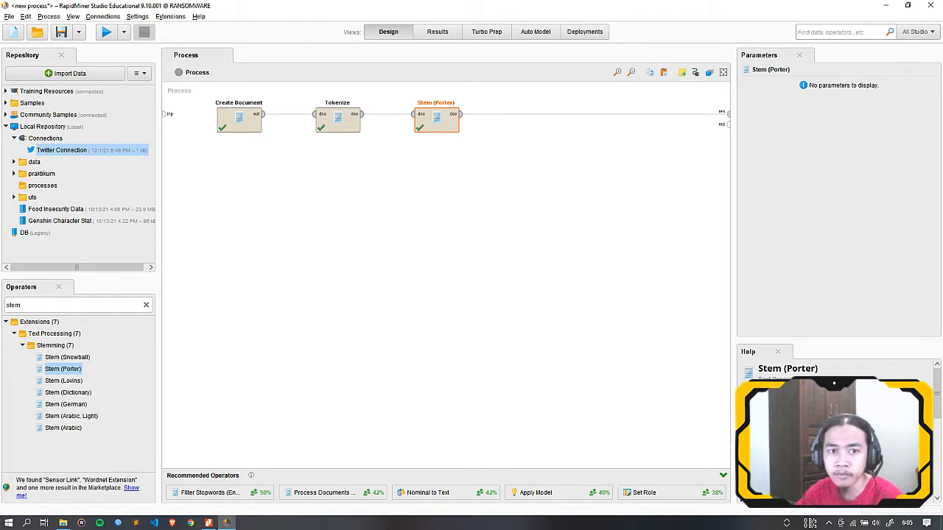
click(442, 35)
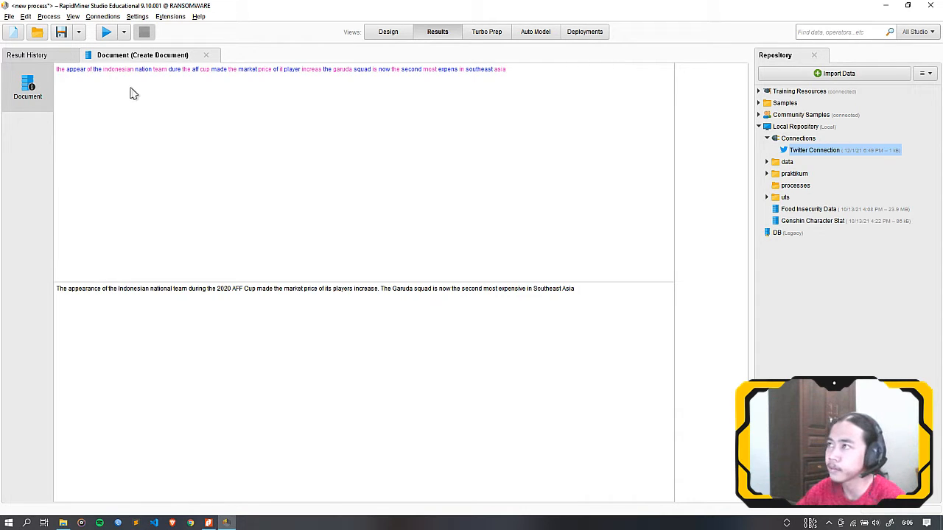
click(391, 31)
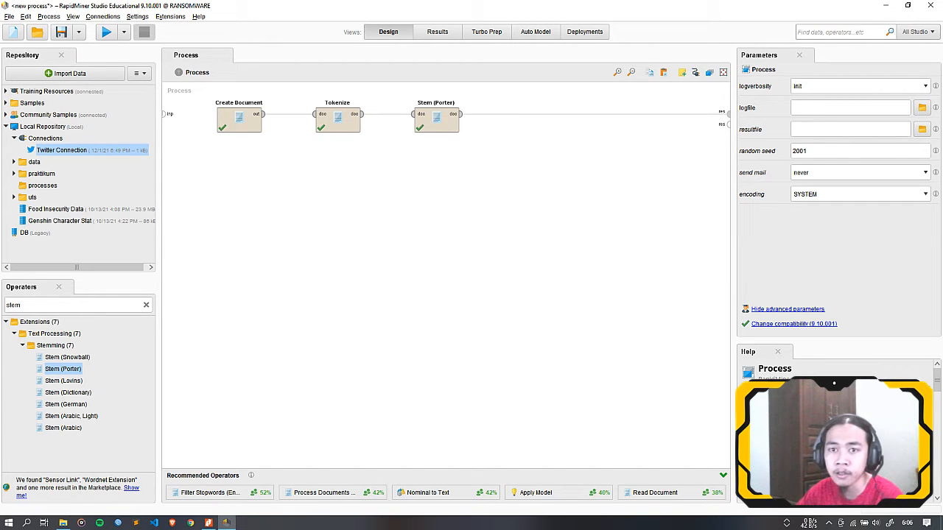
click(446, 31)
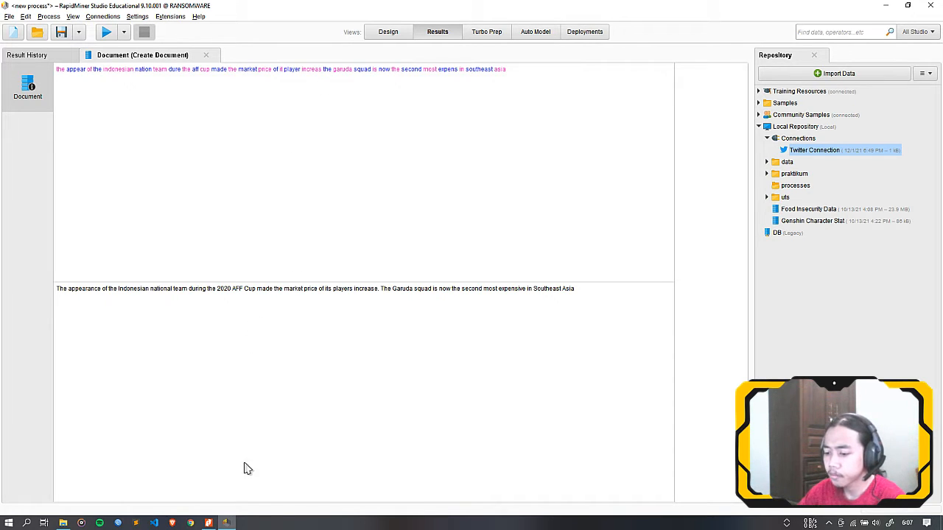
- Read question 2 about the Twitter wordcloud in the Nitro Pro PDF, then return to the process design in RapidMiner Studio
click(209, 523)
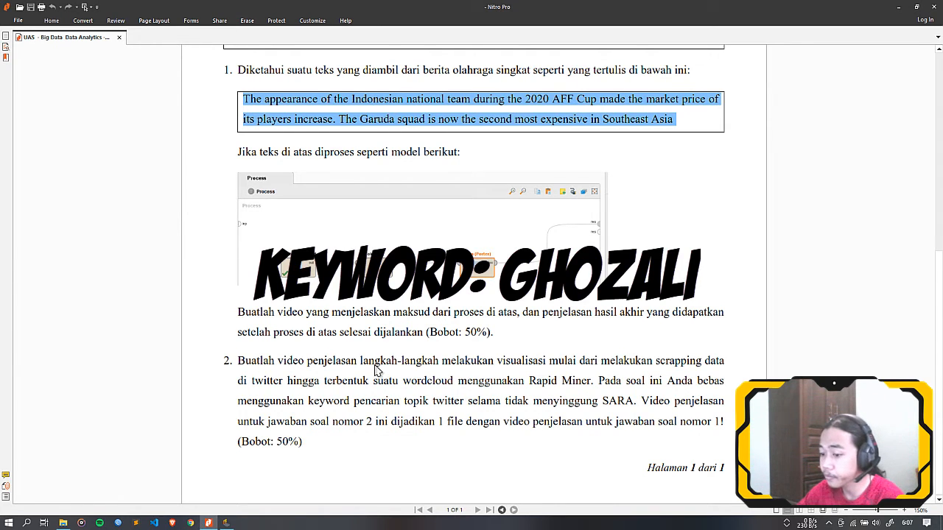
scroll(383, 369, up, 1)
scroll(359, 365, down, 1)
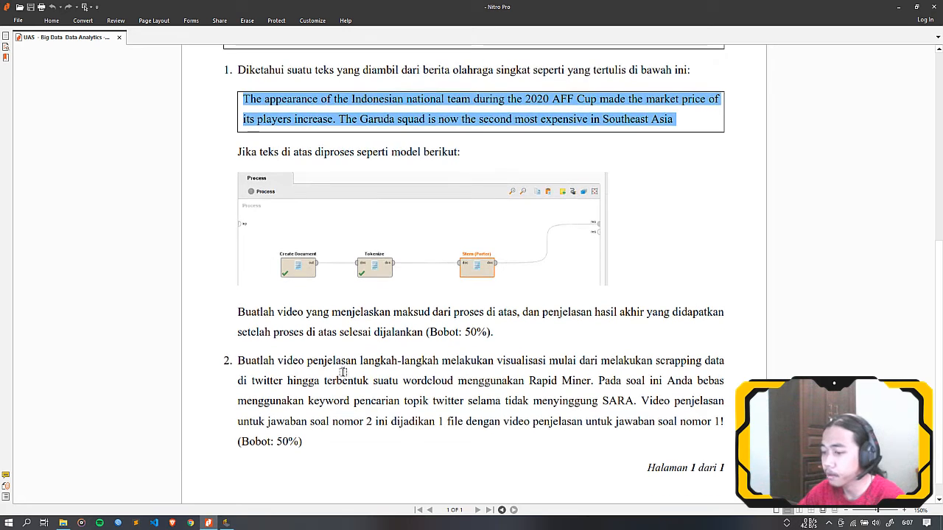
click(227, 523)
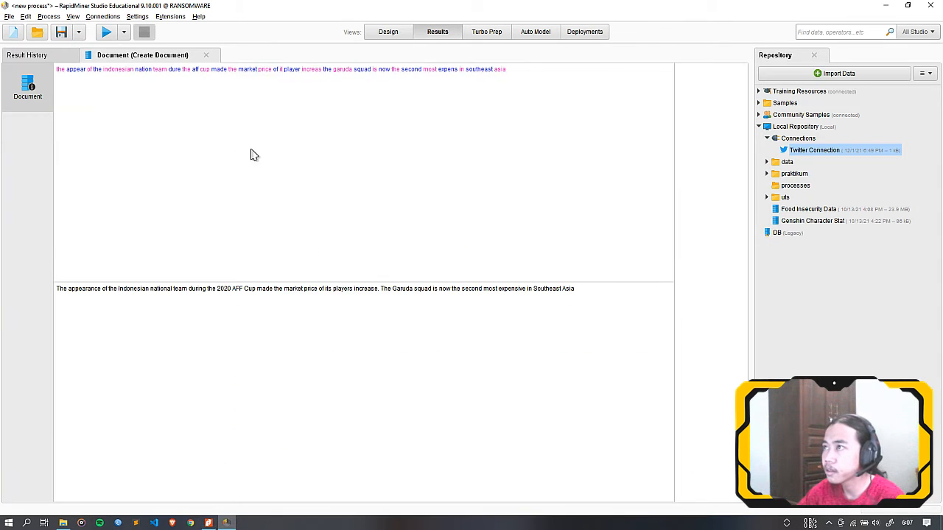
click(380, 34)
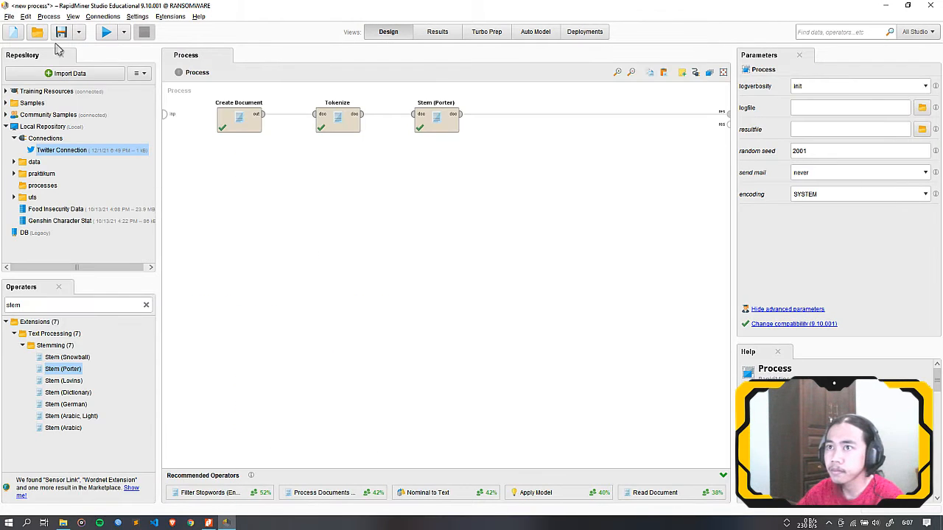
- Start a new blank process and add the Twitter Connection from the Local Repository to it
click(13, 33)
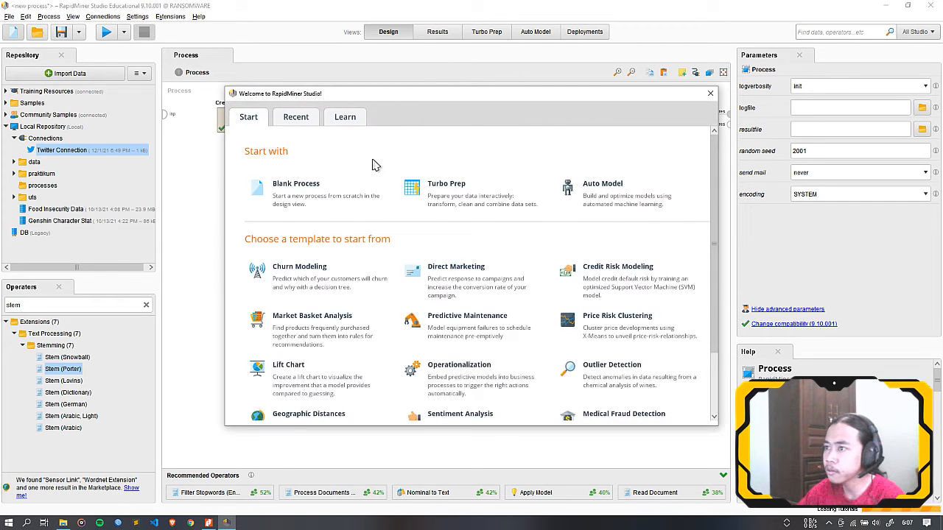
click(288, 186)
click(538, 284)
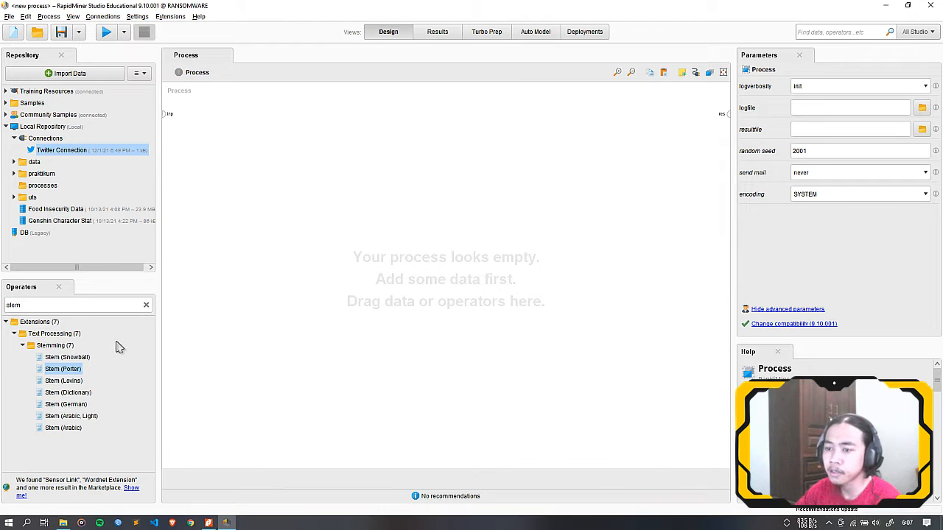
click(146, 305)
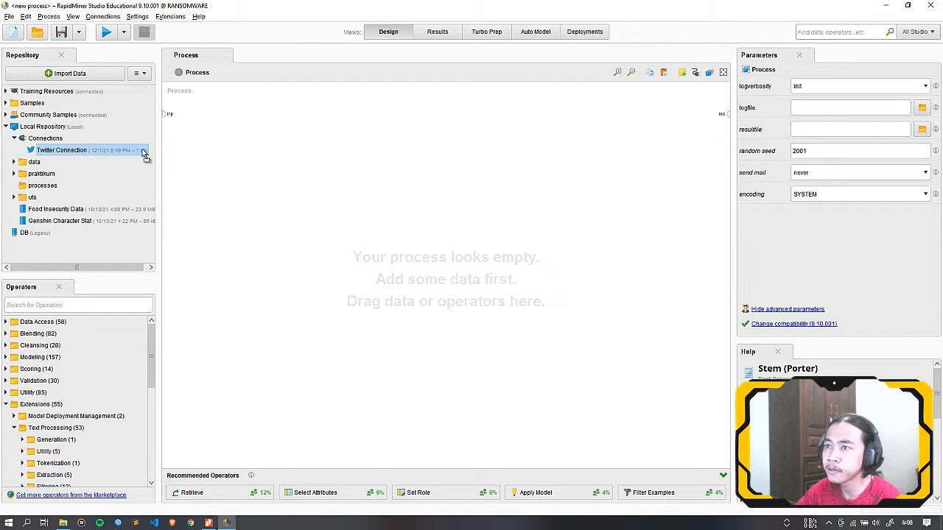
drag(142, 149, 246, 126)
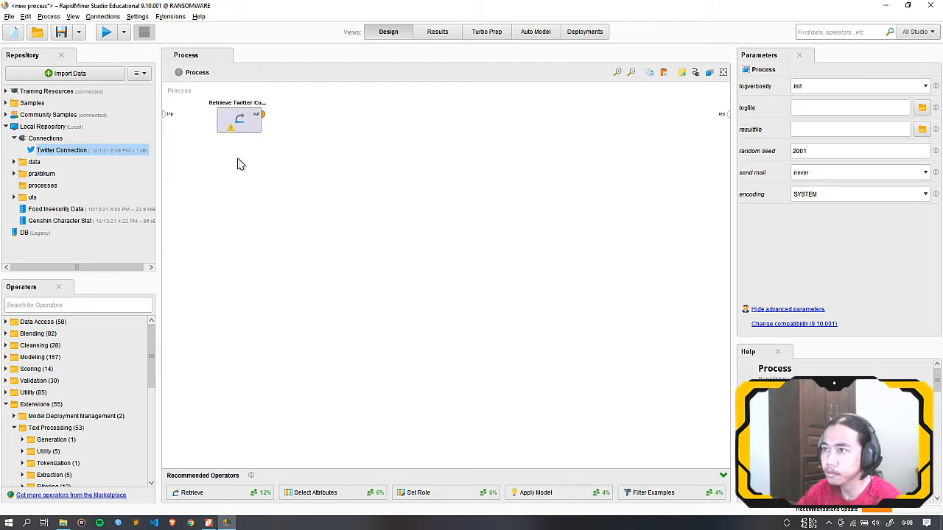
- Add a Search Twitter operator after Retrieve Twitter Connection and connect the retrieved connection to its connection input
click(70, 304)
text(searc)
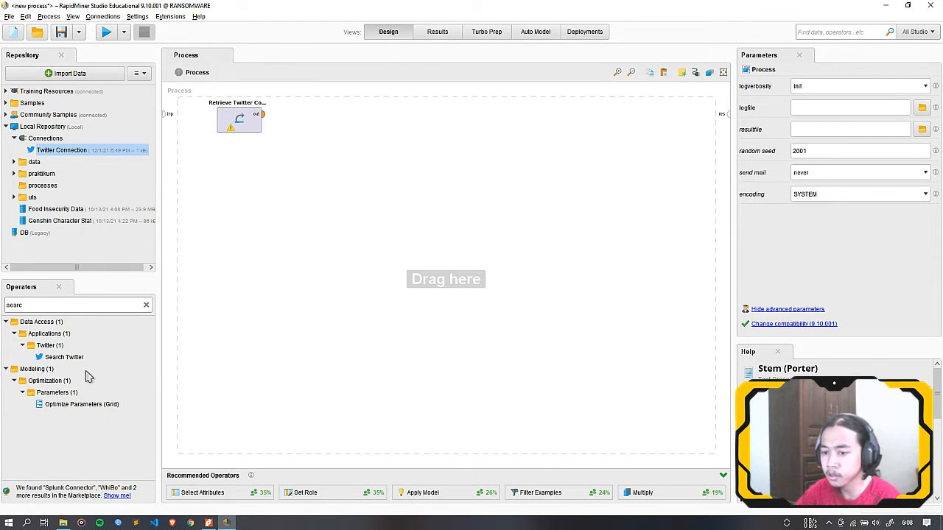
drag(72, 359, 308, 118)
click(263, 114)
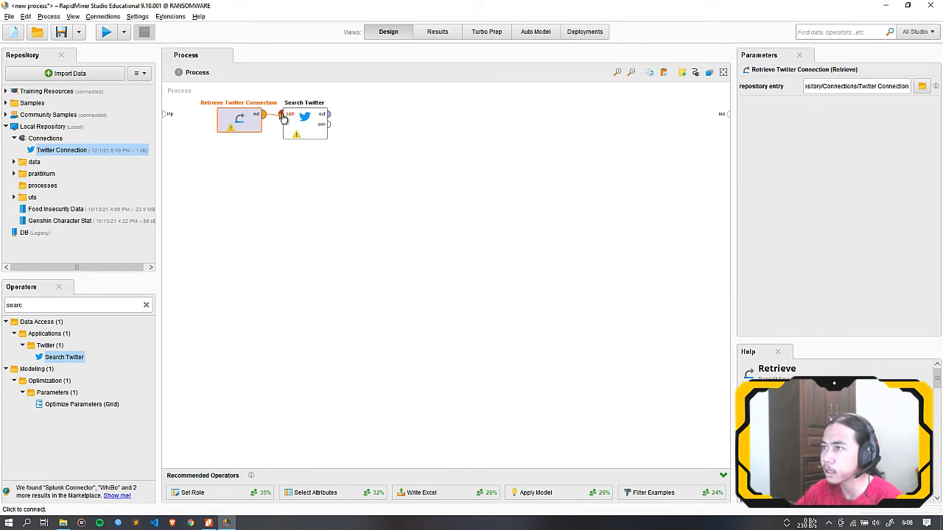
click(283, 115)
- Set the Search Twitter query to "ghozali" and its limit to 500
click(311, 126)
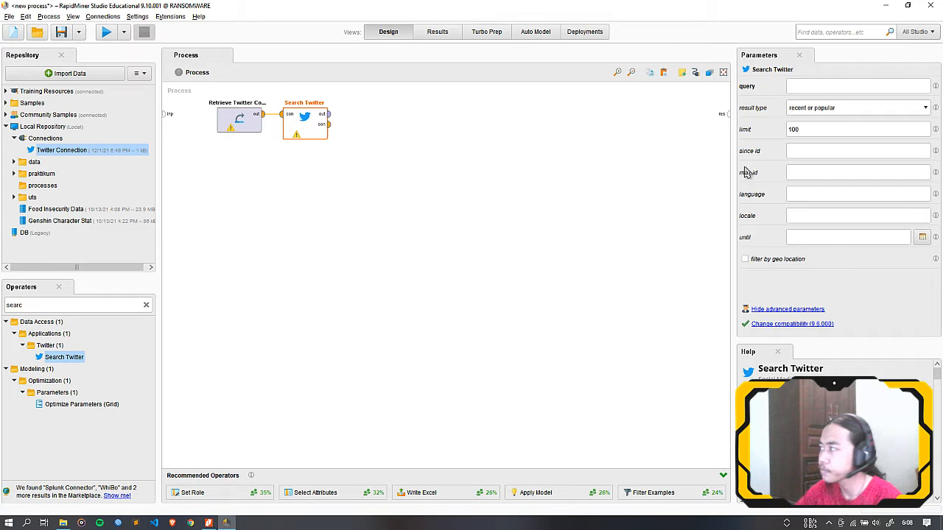
click(822, 87)
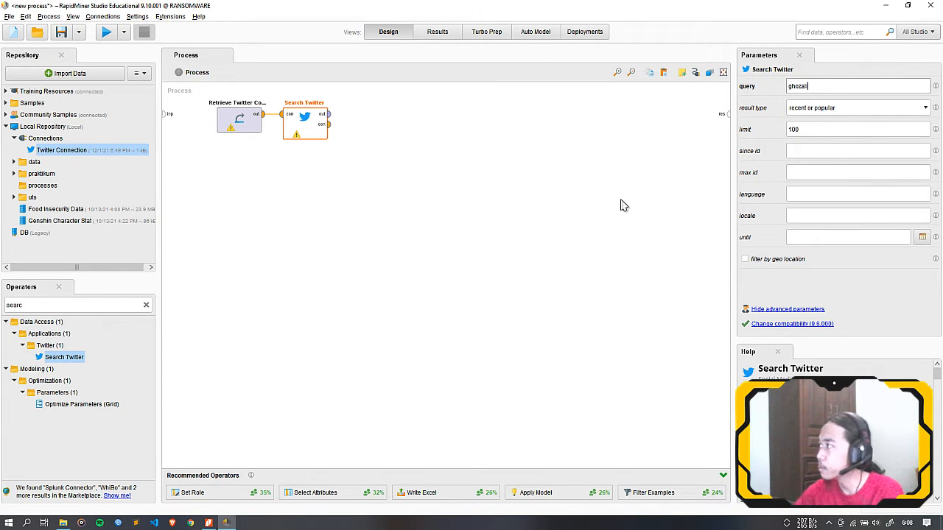
text(ghozali)
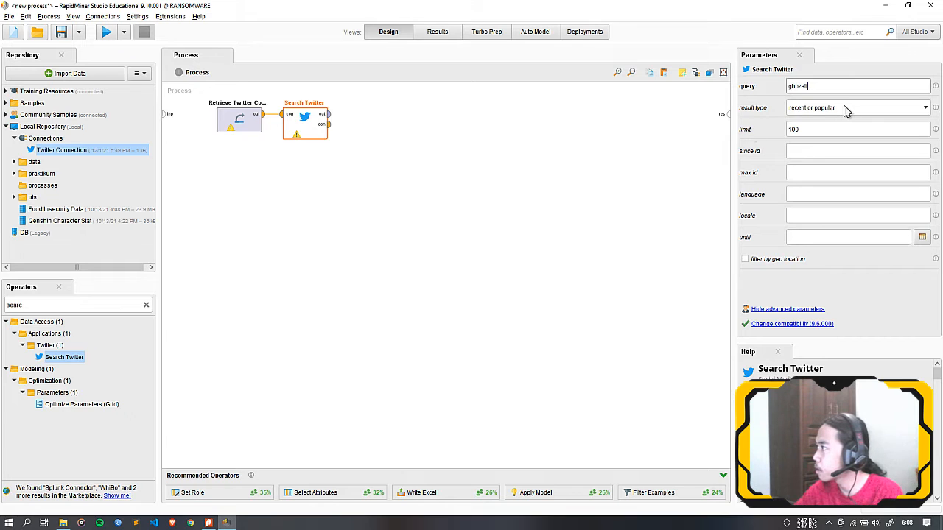
double_click(816, 133)
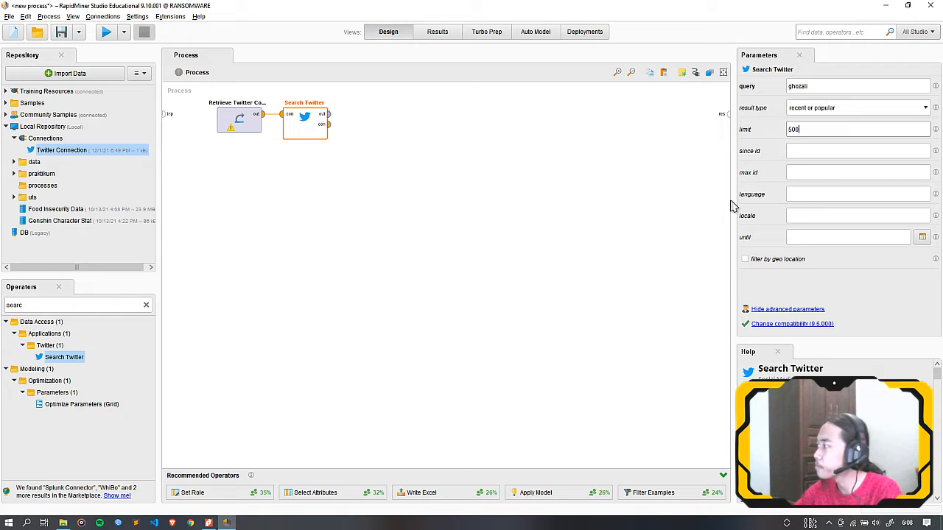
click(495, 219)
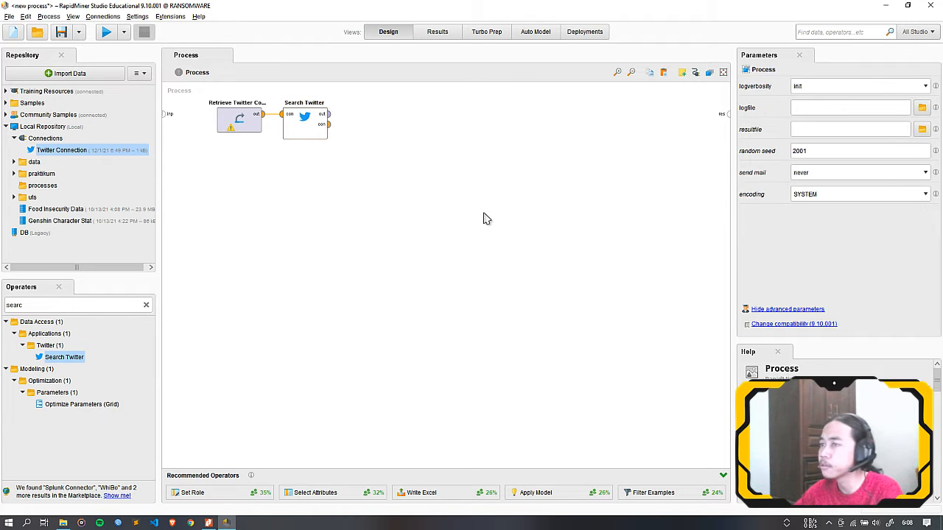
- Connect Search Twitter's data output to the process result port
click(85, 308)
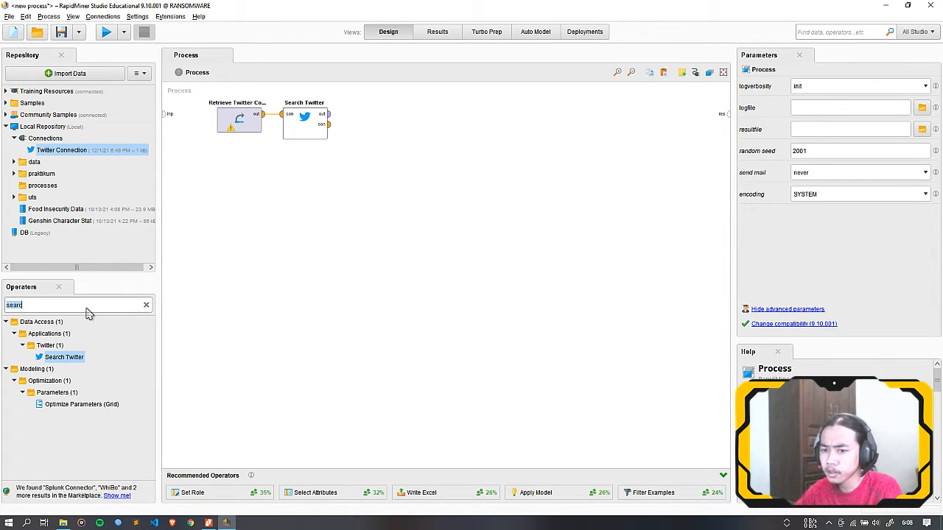
click(313, 131)
click(328, 114)
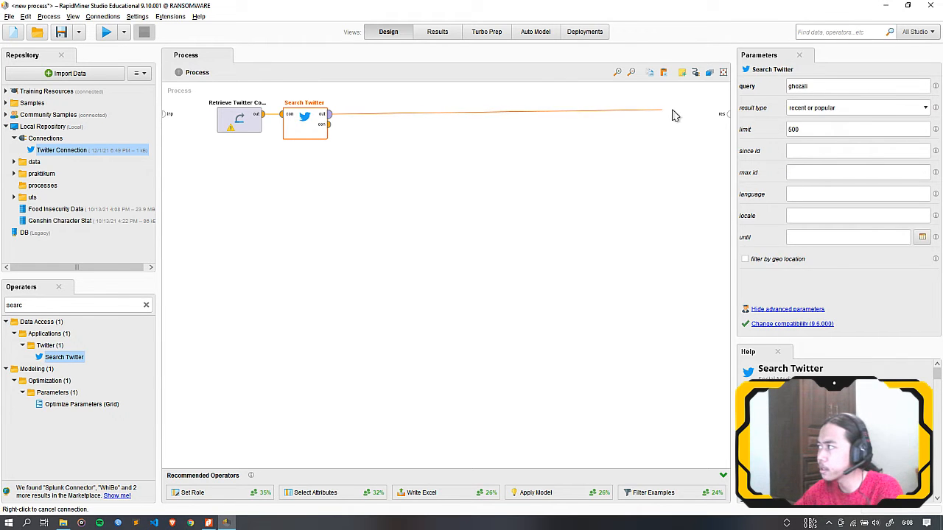
click(722, 114)
click(727, 114)
click(328, 114)
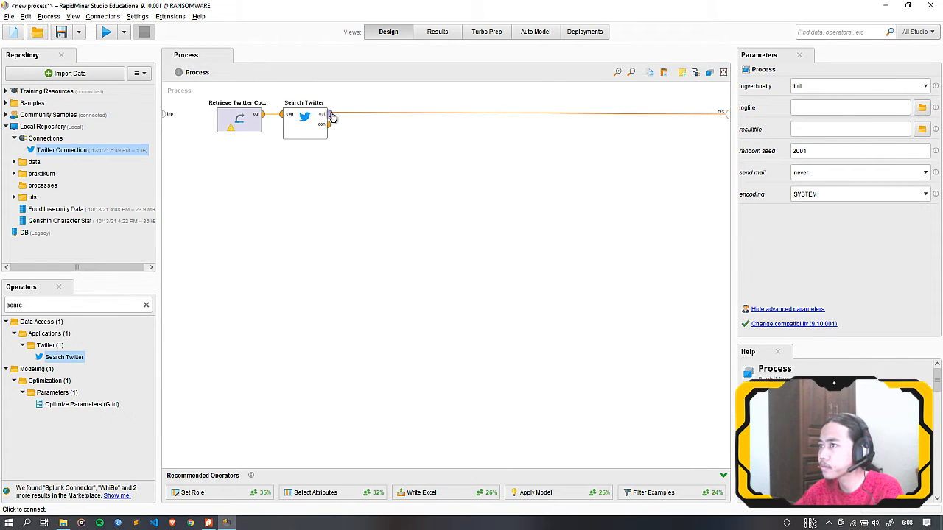
click(338, 215)
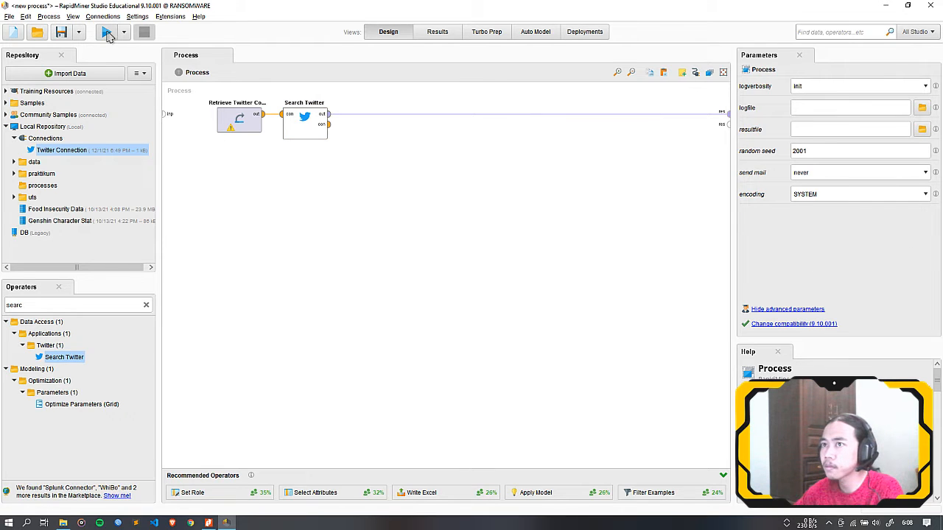
- Run the Twitter search process and widen the Text column in the results to read the tweets
click(106, 32)
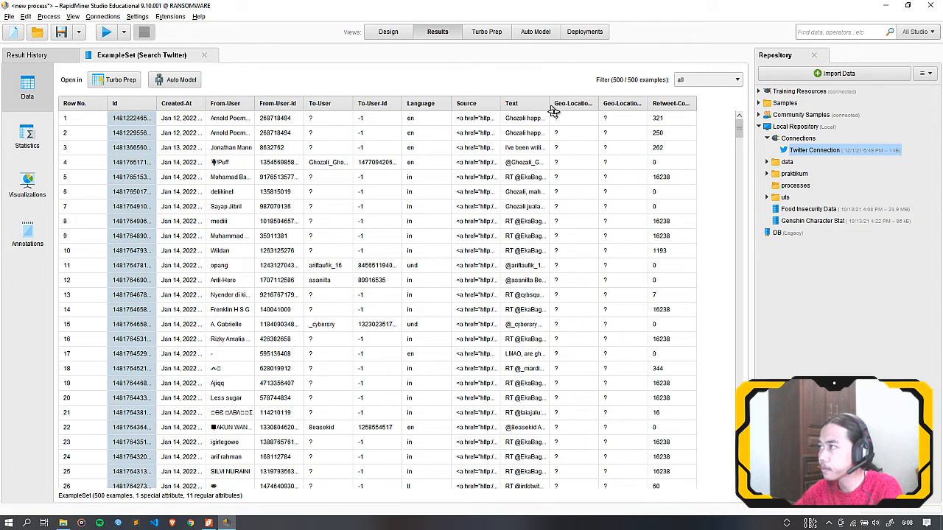
drag(550, 107, 650, 118)
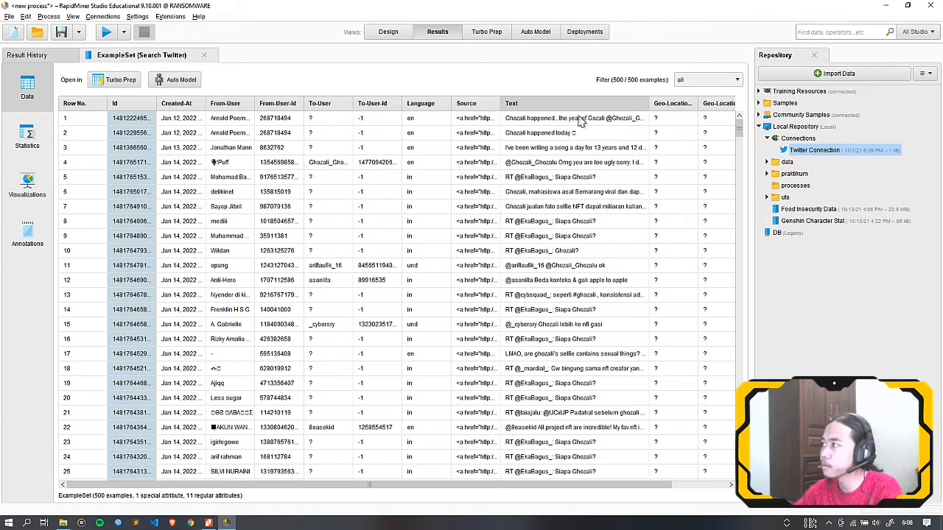
- Return to the process design and insert a Select Attributes operator between Search Twitter and the result port
click(398, 35)
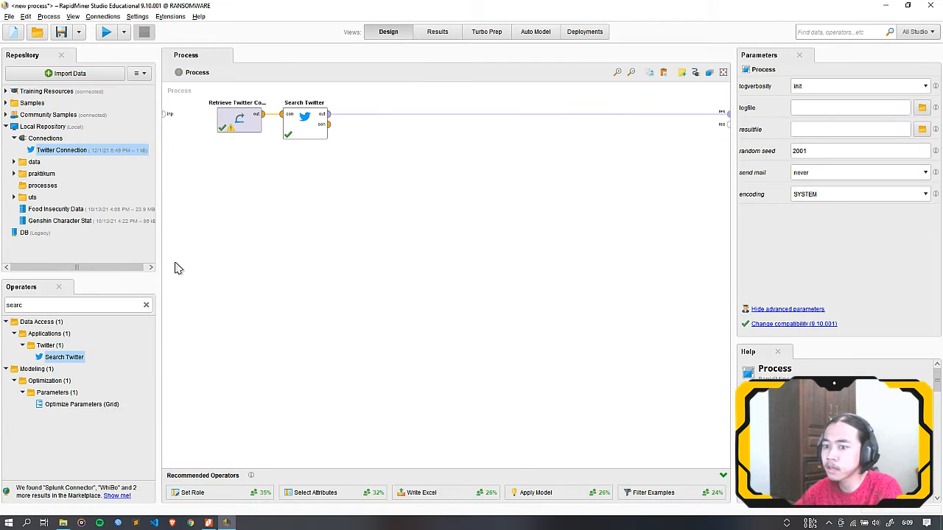
click(74, 309)
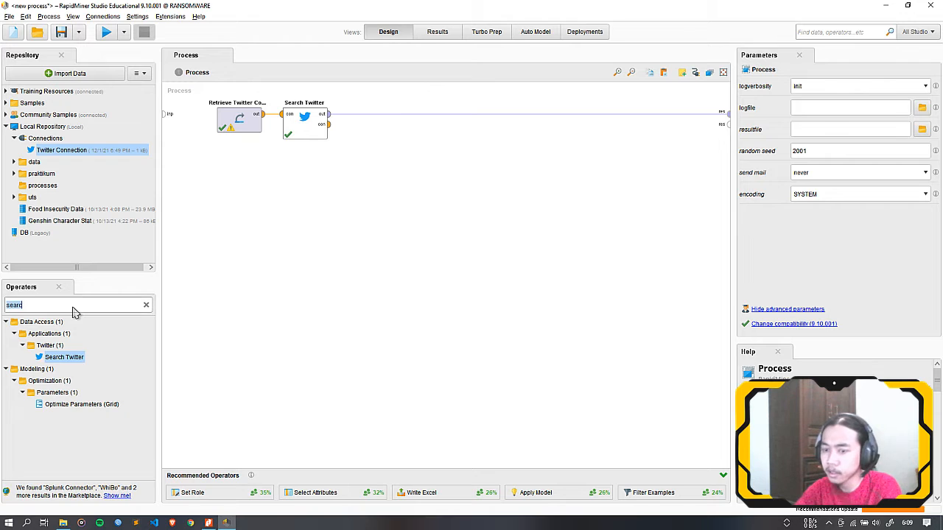
text(select)
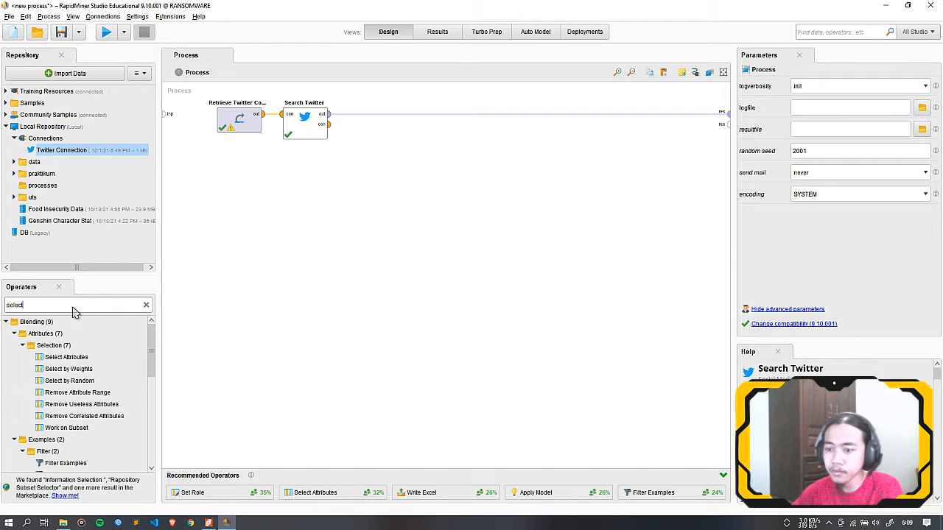
drag(70, 357, 353, 115)
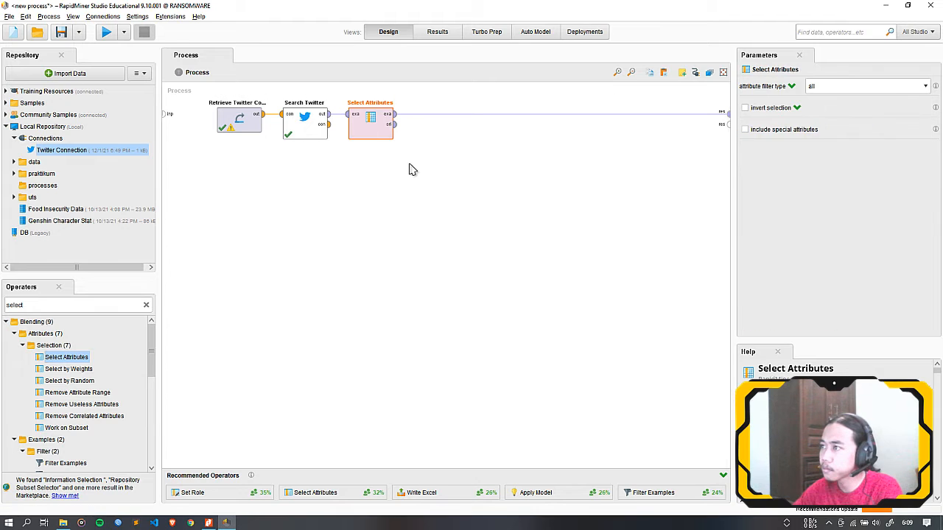
- Set the Select Attributes filter type to single and choose Text as the attribute
click(890, 85)
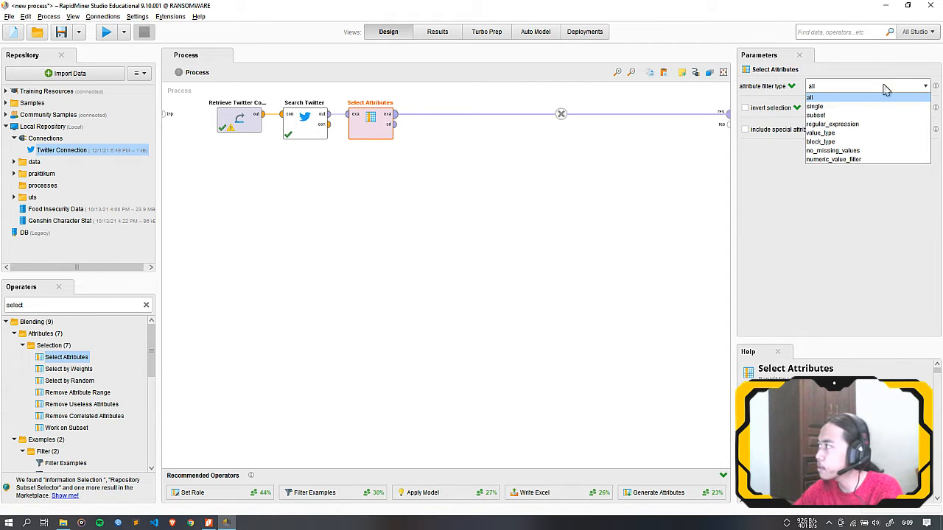
click(829, 107)
click(920, 111)
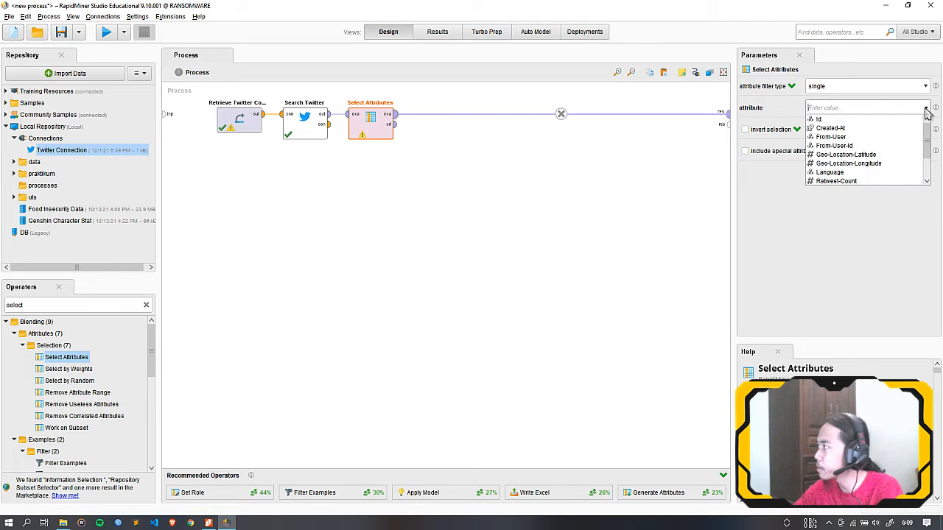
scroll(847, 155, down, 2)
click(837, 164)
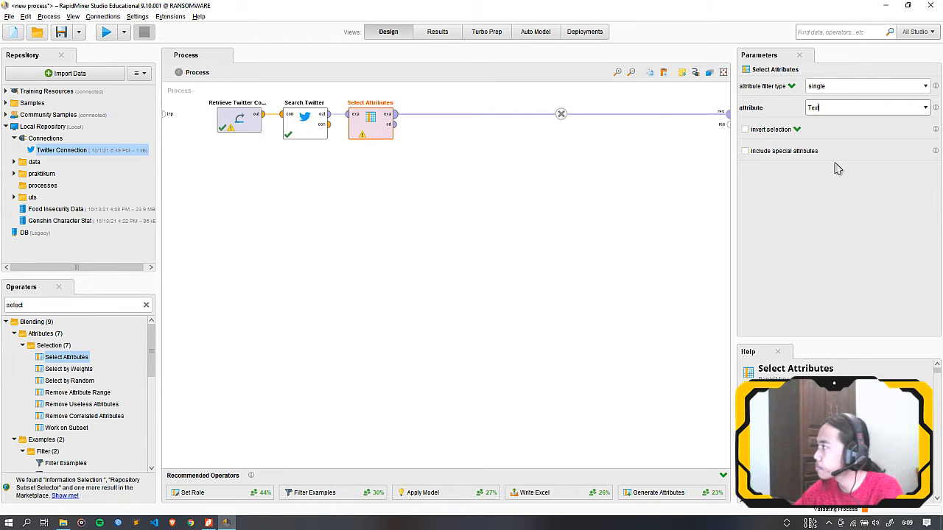
click(571, 203)
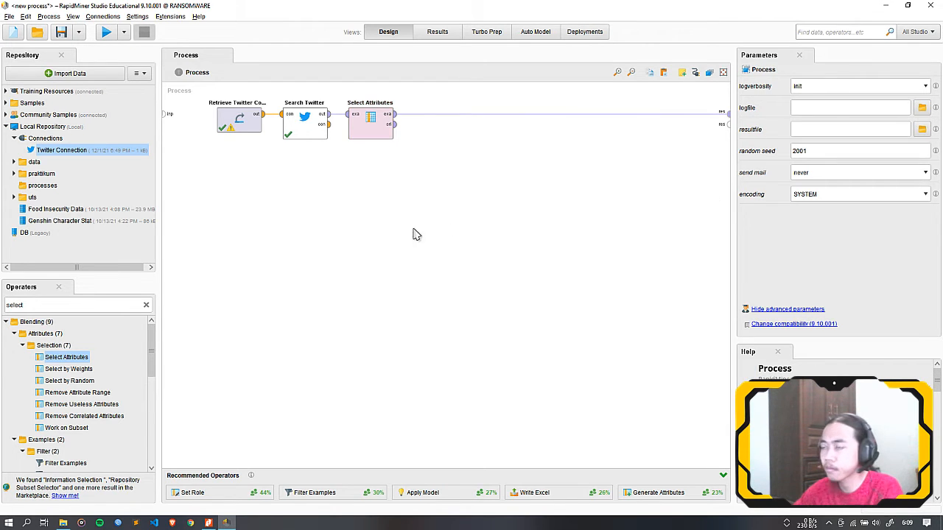
- Clear the operator search, run the process with Select Attributes and widen the resulting Text column
click(100, 310)
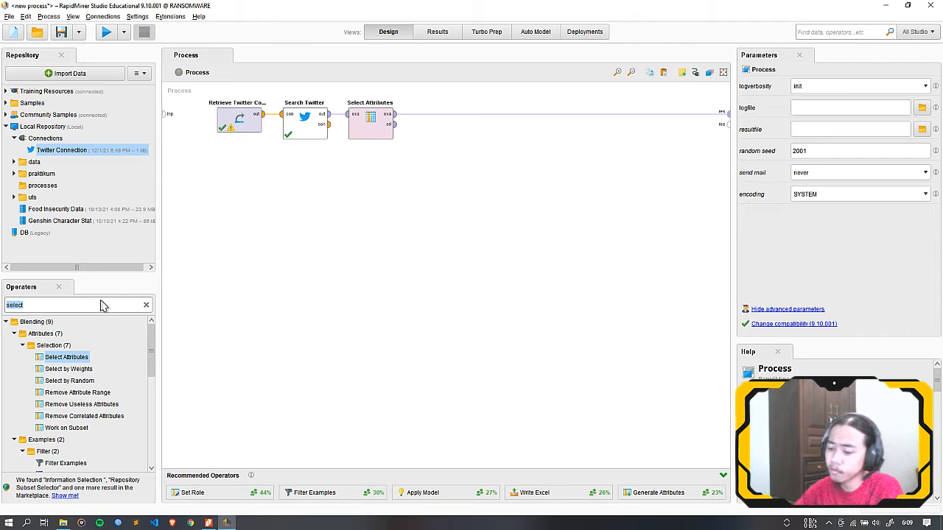
key(BackSpace)
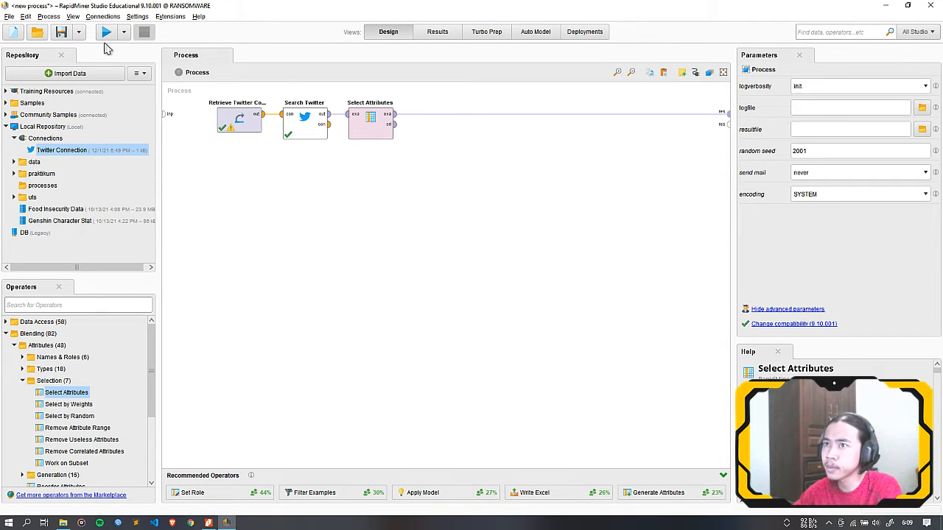
click(107, 32)
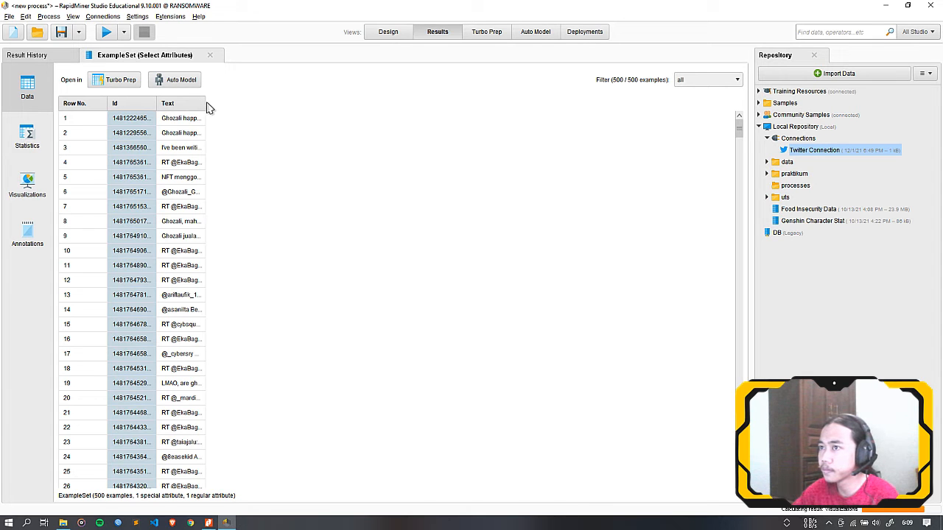
drag(207, 108, 555, 101)
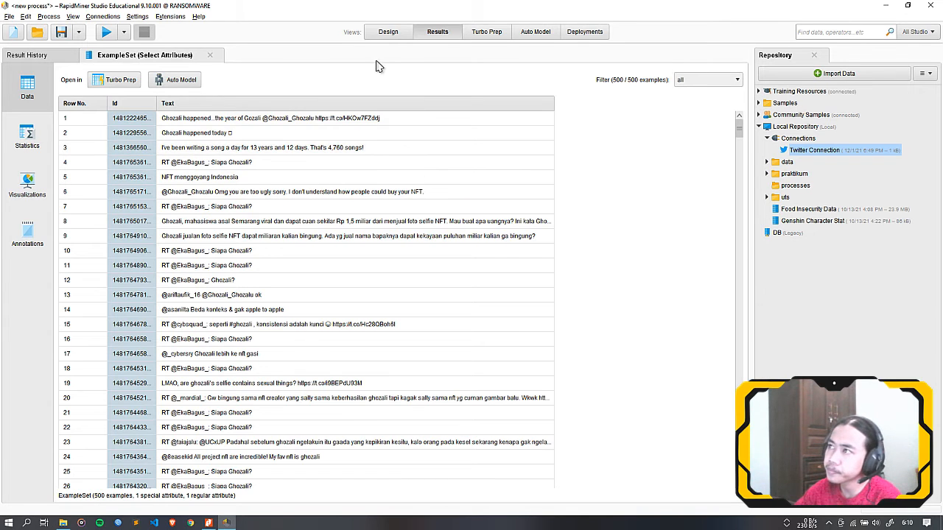
- Return to the process design and insert a Replace operator between Select Attributes and the result port
click(388, 32)
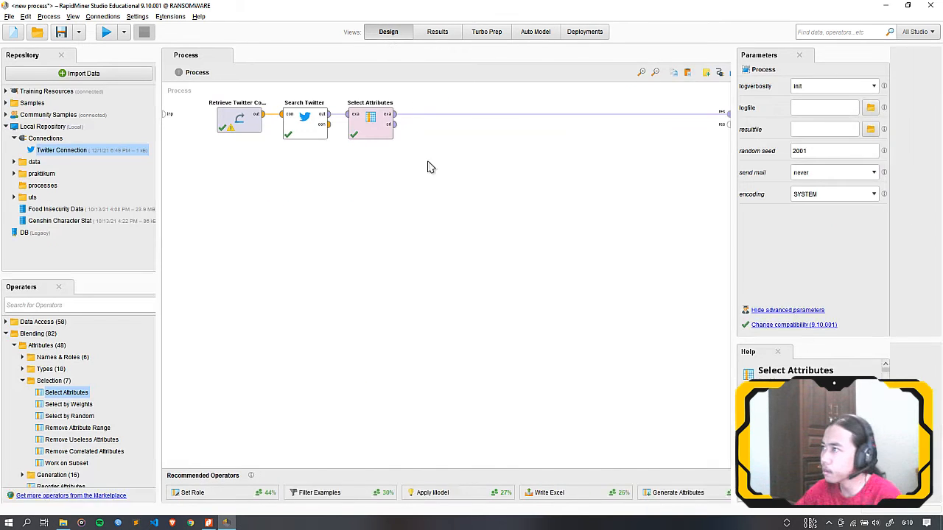
click(82, 307)
text(place)
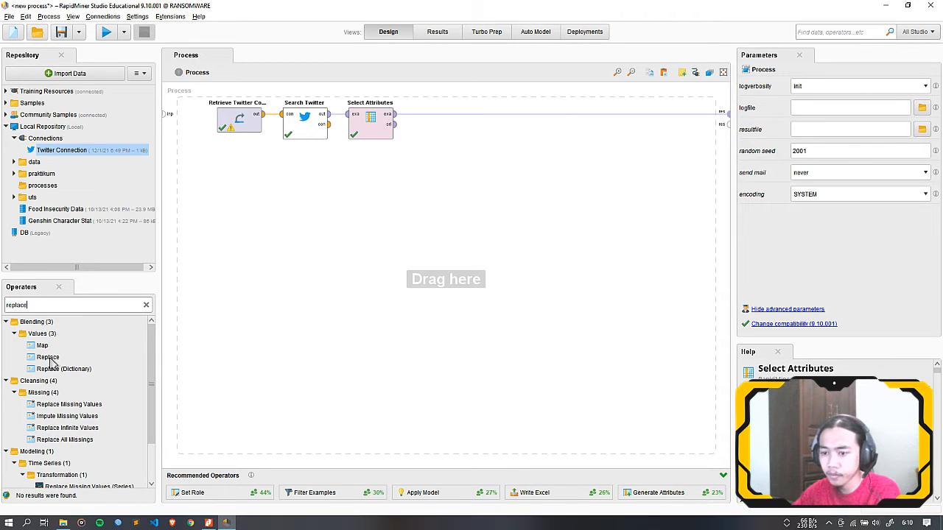
drag(50, 356, 417, 123)
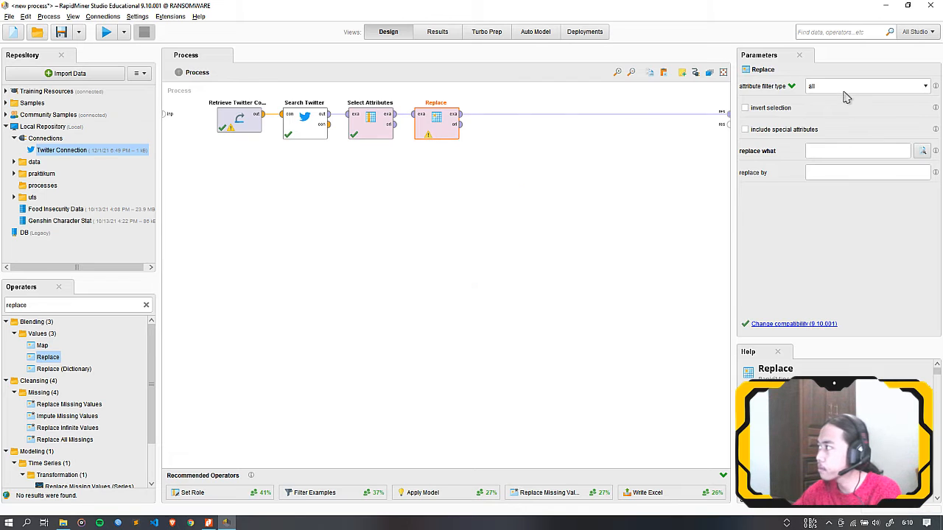
- Set the Replace operator's "replace what" expression to "RT @.*:" to match the retweet prefixes
click(836, 152)
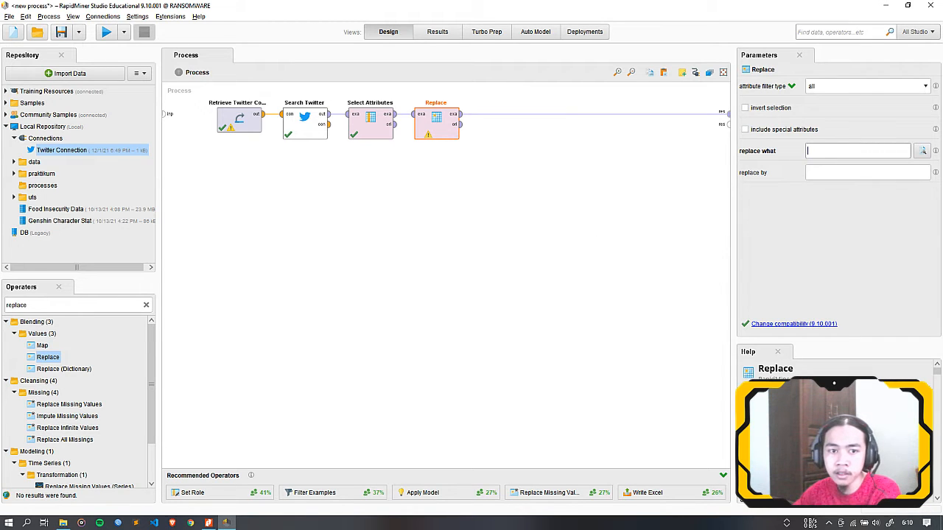
key(alt+Tab)
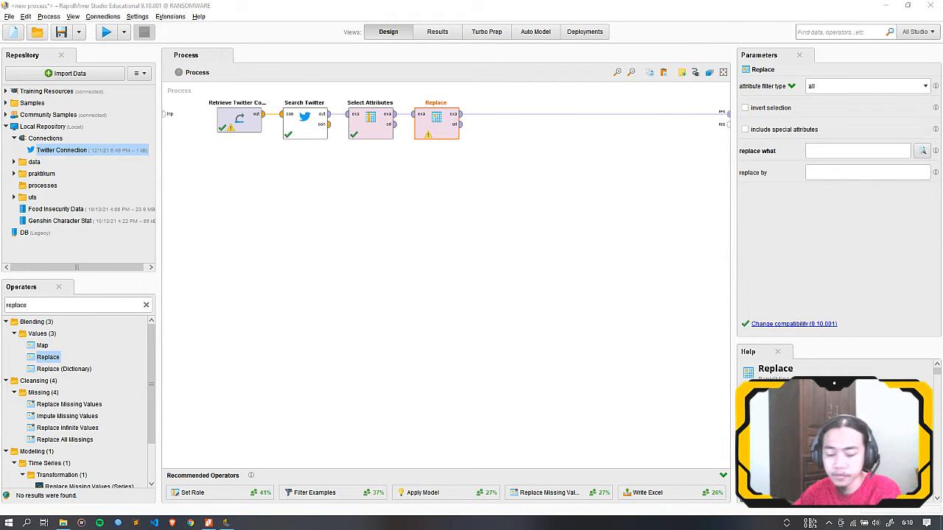
click(829, 153)
text(RT @.*)
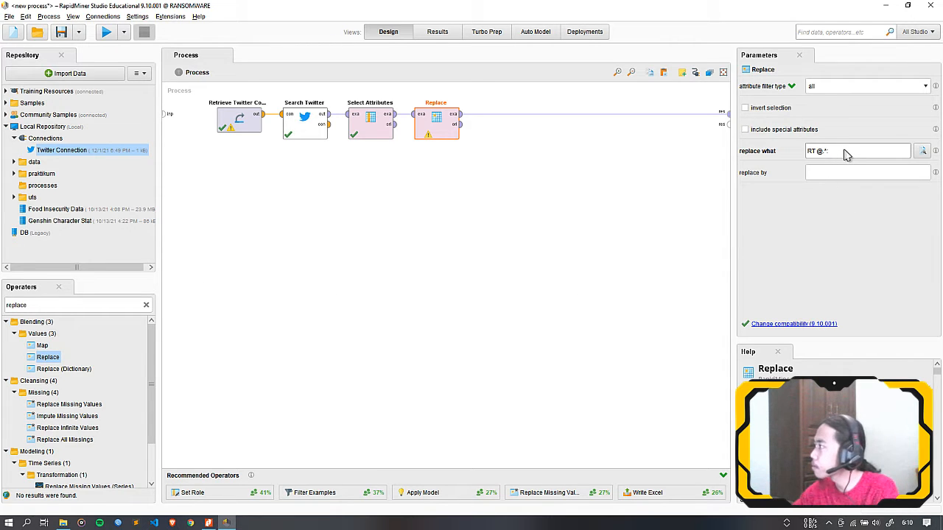
- Insert a second Replace operator after the first one and set its "replace what" expression to "@.*"
click(427, 188)
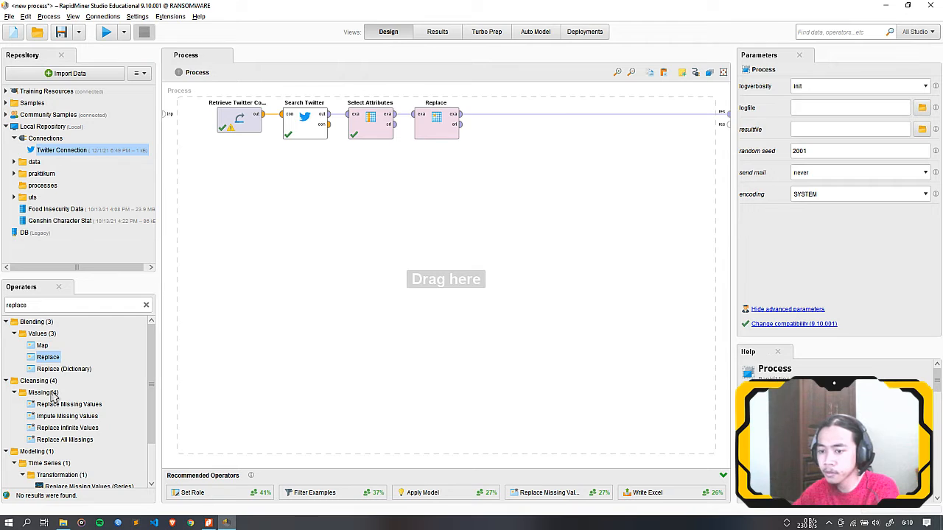
drag(48, 359, 490, 118)
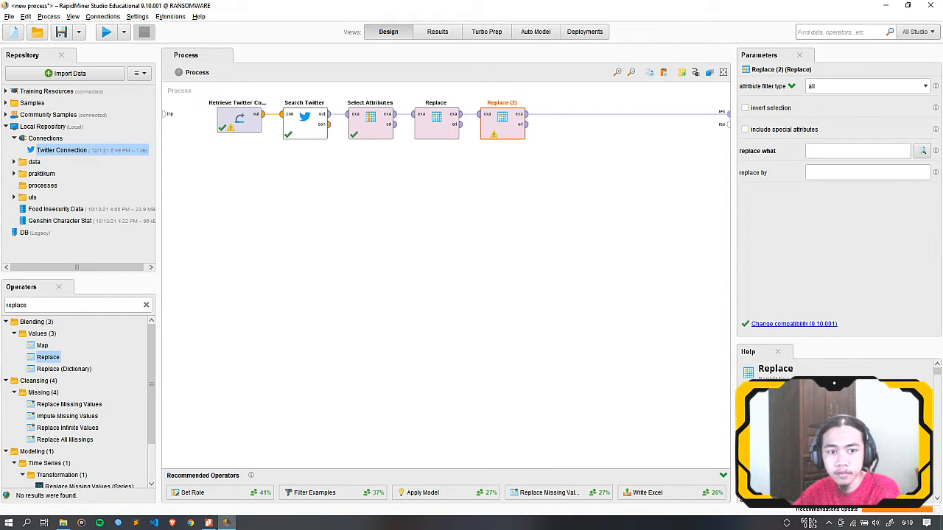
key(alt+Tab)
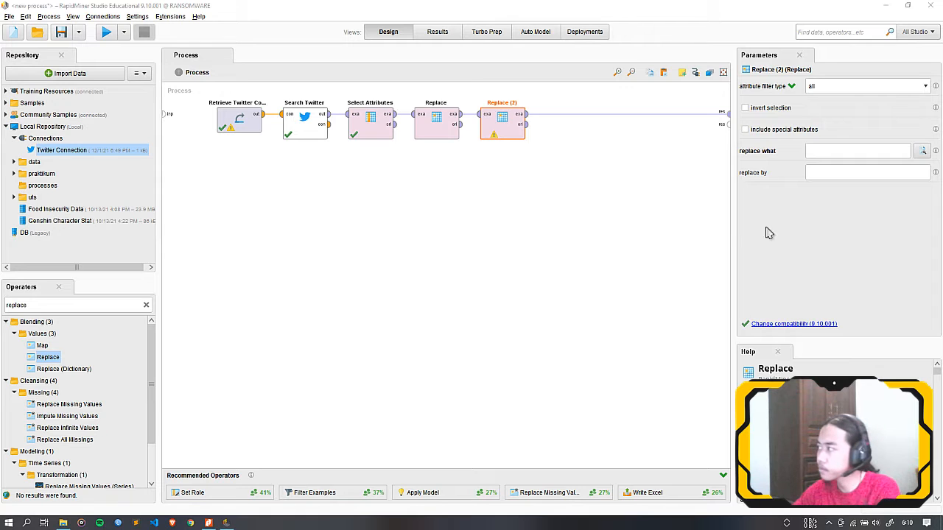
click(842, 153)
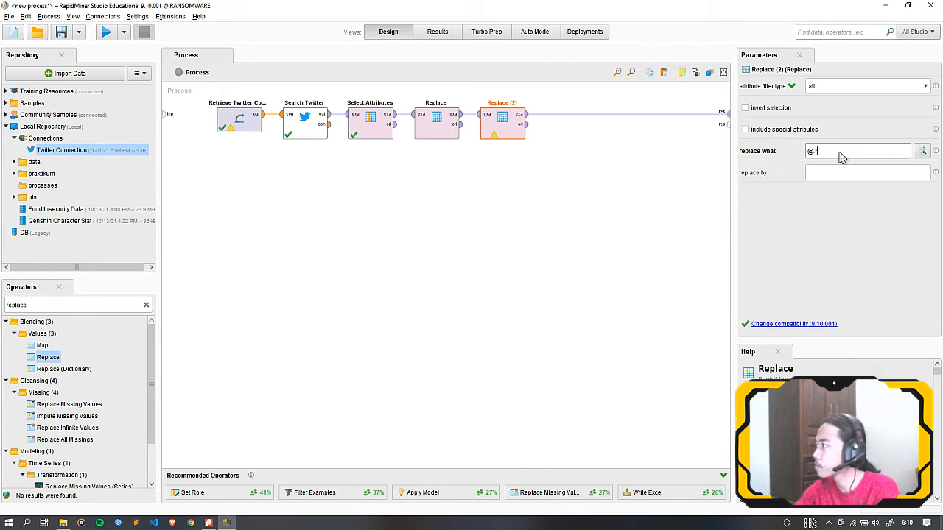
- Insert a third Replace operator at the end of the chain with the "replace what" expression "http.*"
drag(59, 358, 567, 121)
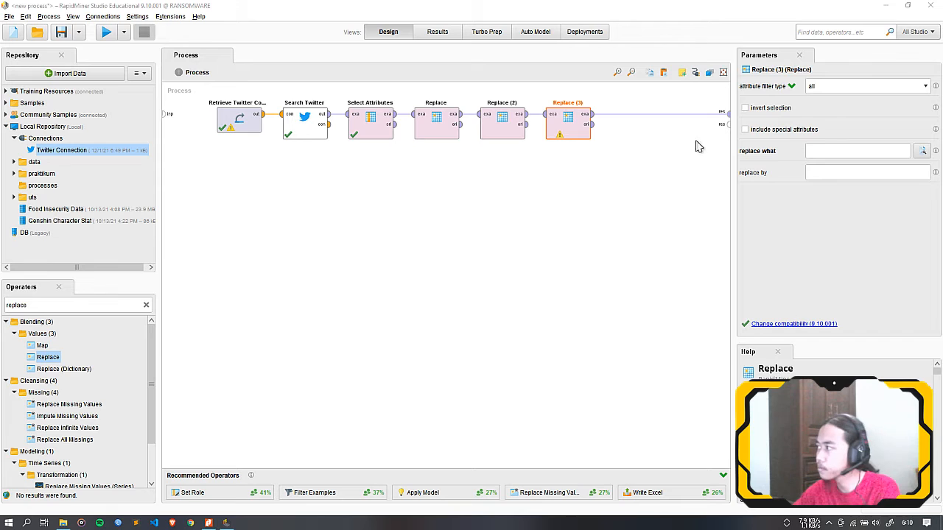
click(869, 154)
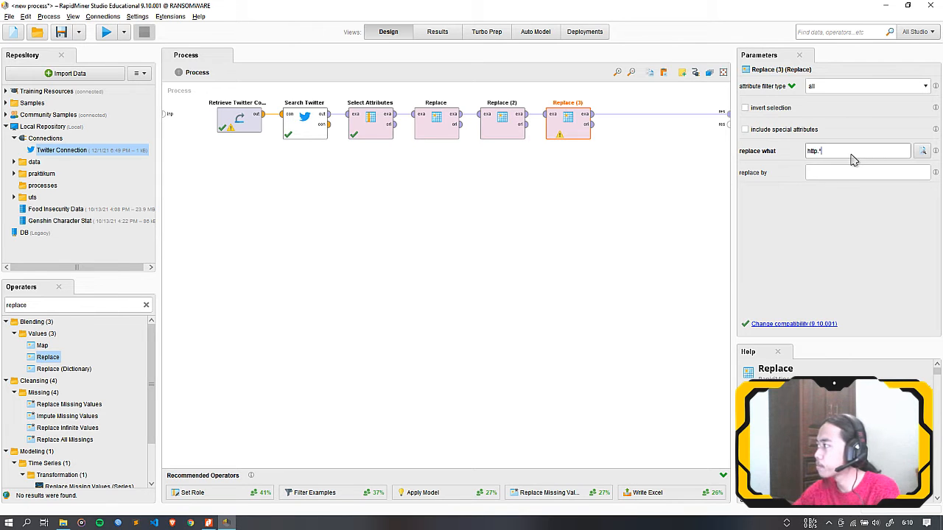
click(485, 213)
- Insert a fourth Replace operator at the chain's end and use the predefined punctuation character expression as its "replace what" value
drag(48, 357, 623, 122)
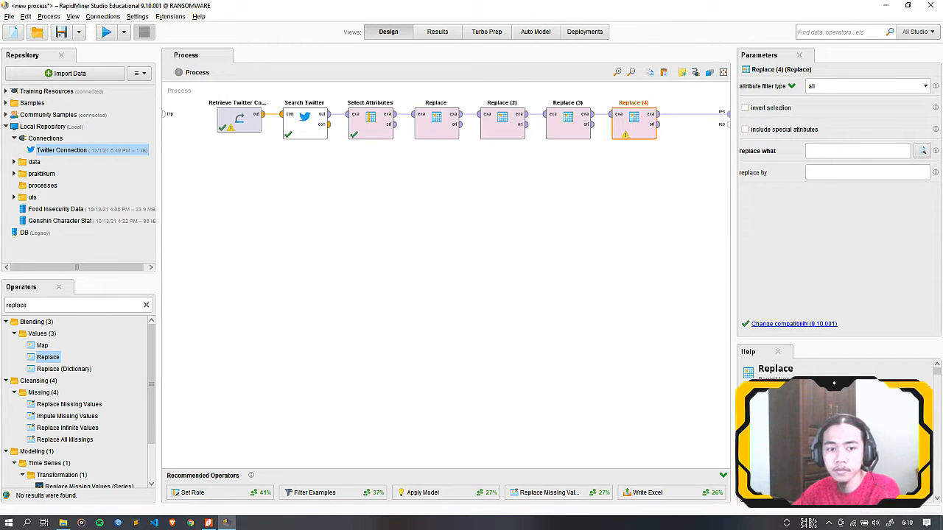
click(922, 150)
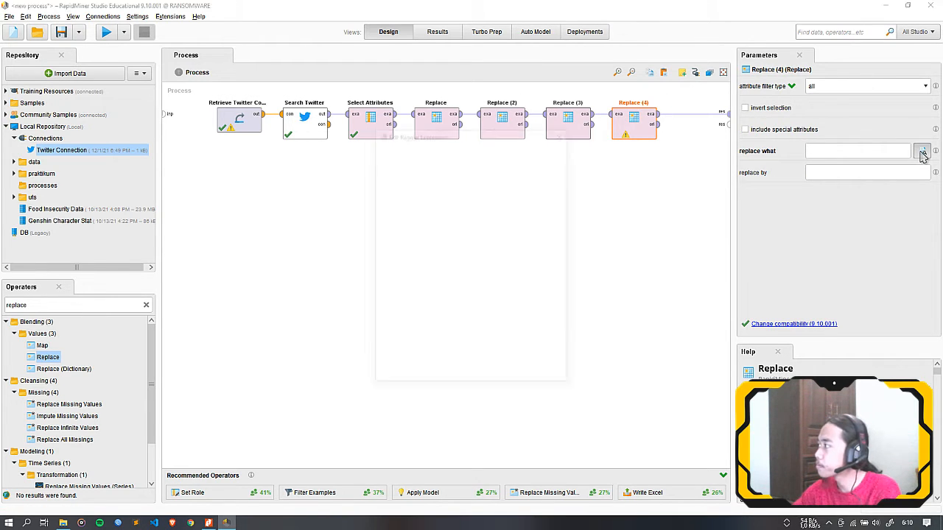
click(537, 201)
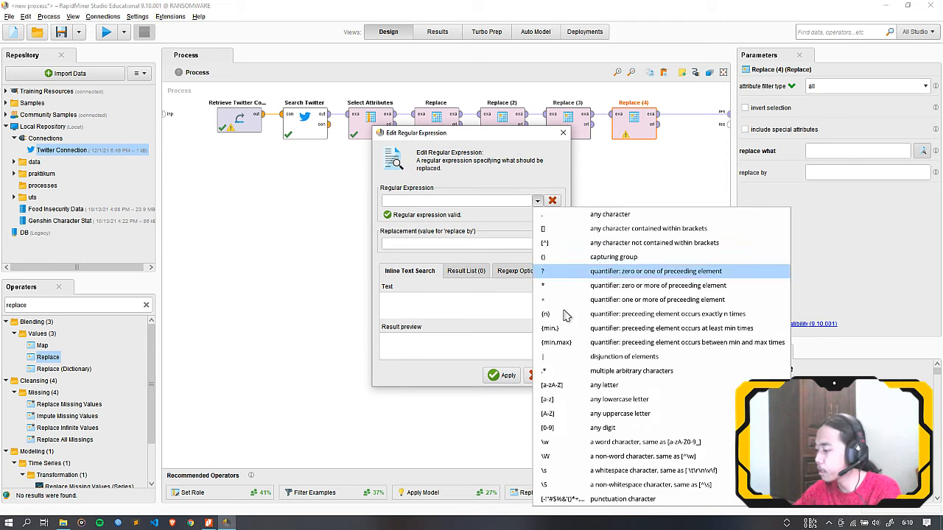
click(700, 500)
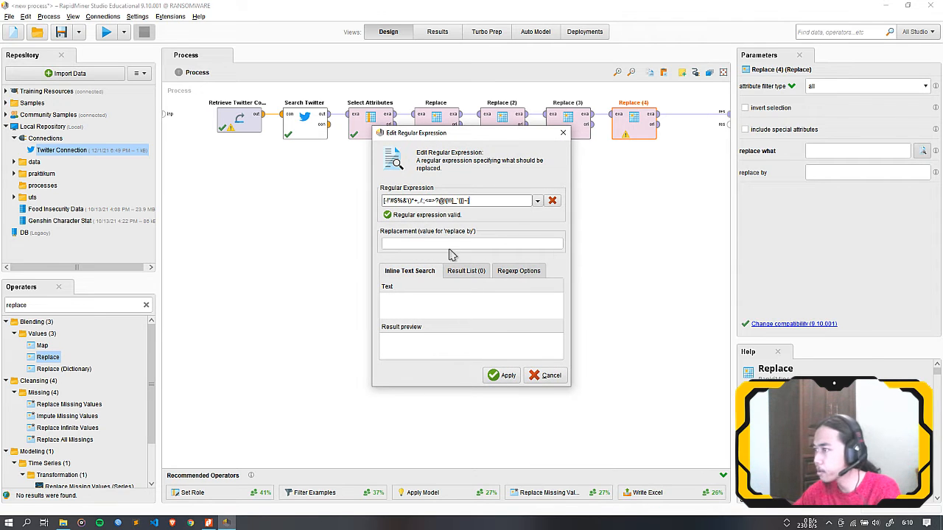
click(502, 375)
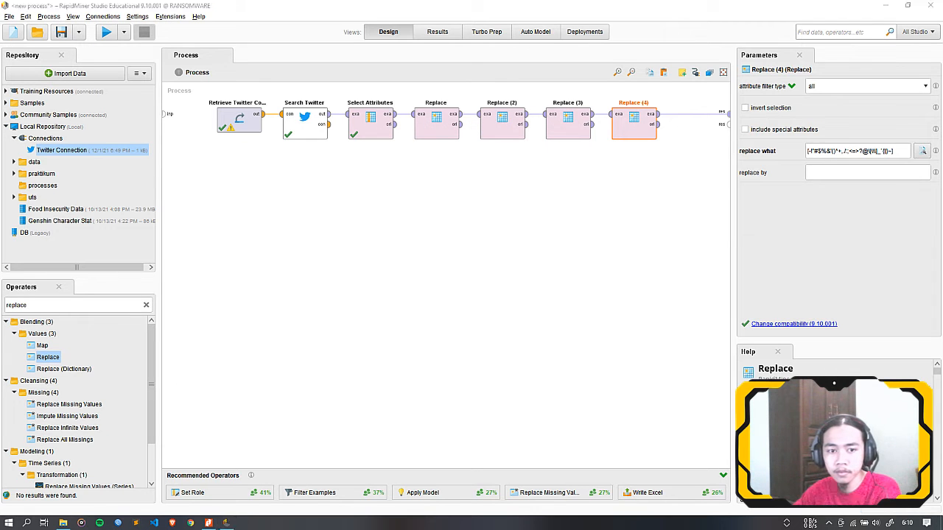
- Insert a fifth Replace operator at the chain's end and set its "replace what" expression to "(?i)\bghozali\b"
drag(50, 357, 686, 120)
click(877, 152)
text((?i)\bghozali\b)
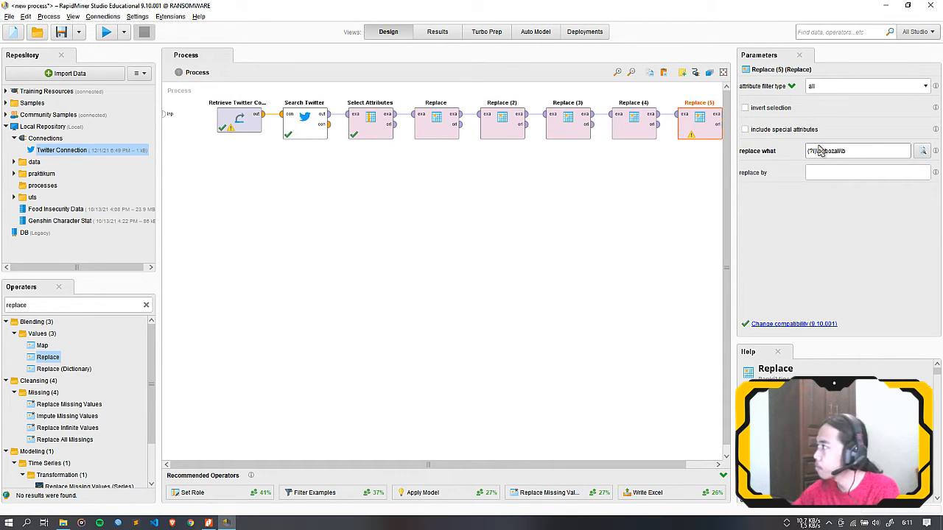
click(634, 190)
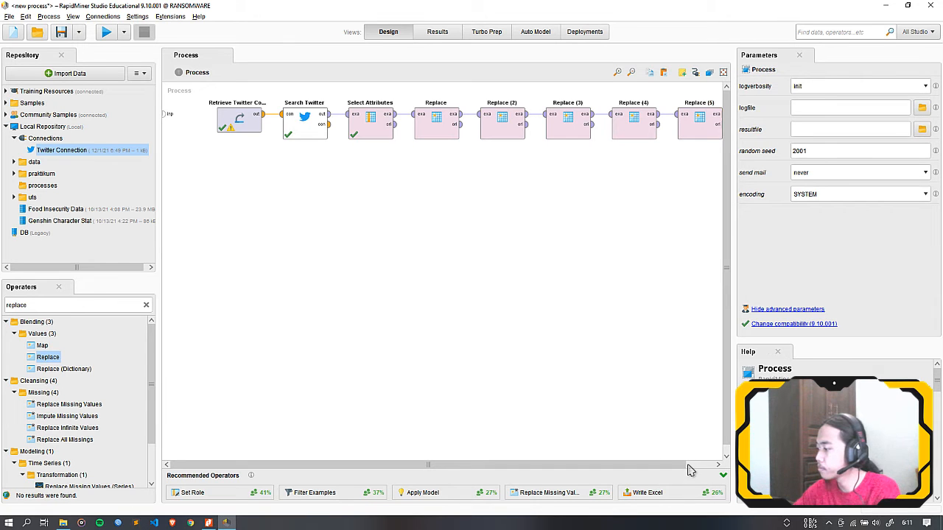
- Move all five Replace operators into a new subprocess and place it directly beside Select Attributes
drag(408, 151, 707, 101)
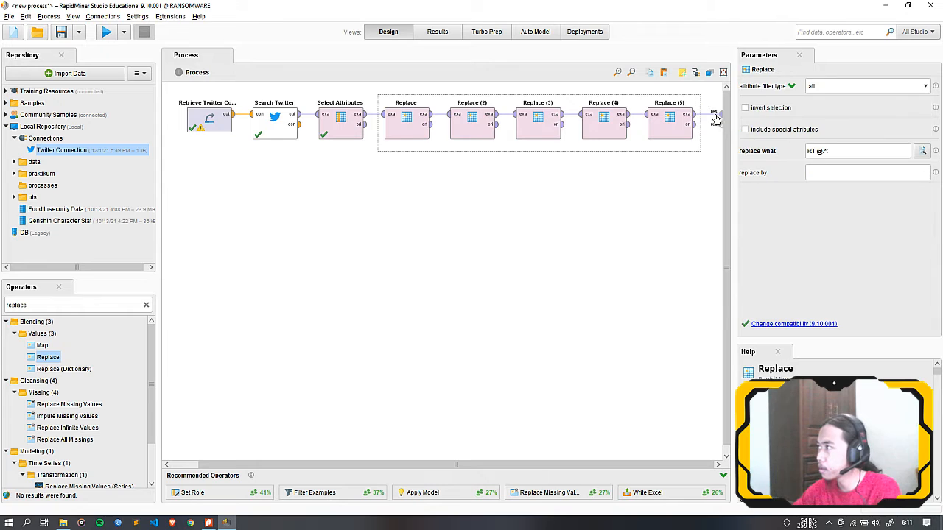
right_click(403, 130)
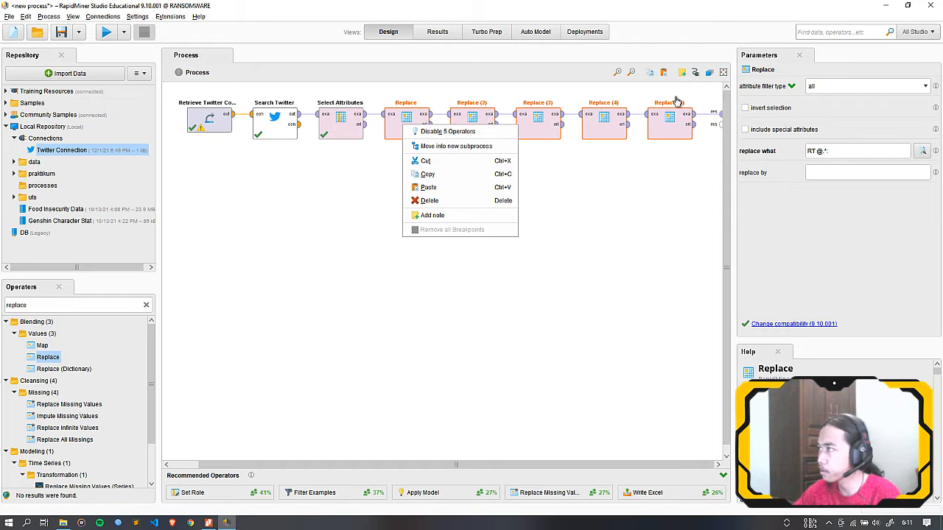
click(479, 147)
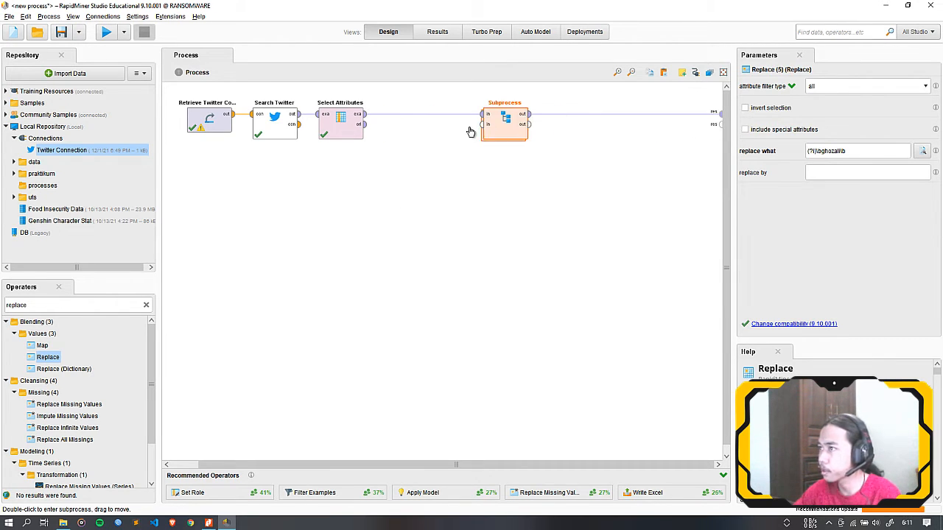
drag(471, 131, 408, 122)
- Rename the subprocess operator as Cleansing
click(407, 106)
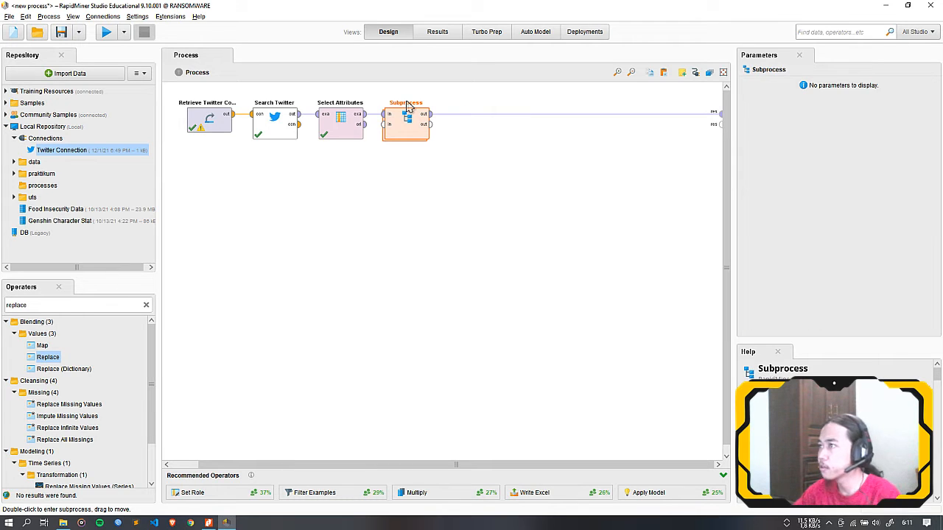
text(c)
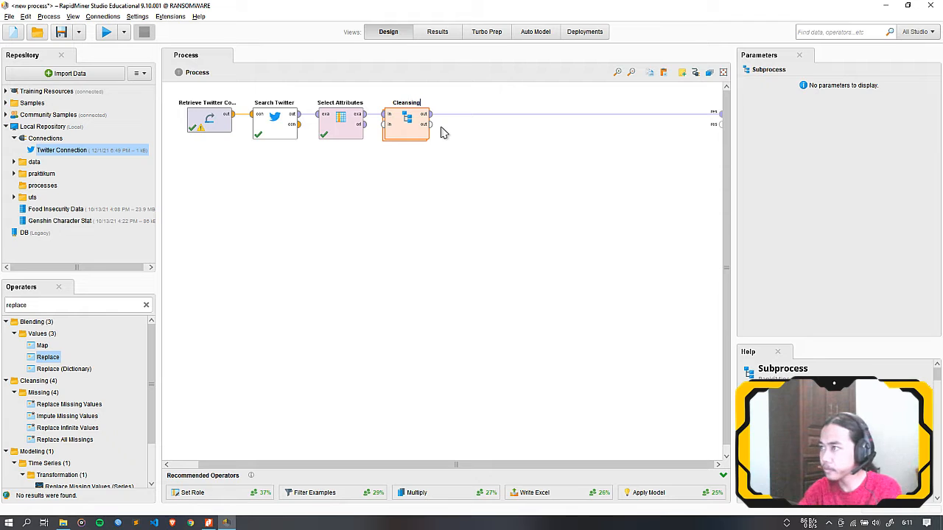
key(Return)
click(424, 274)
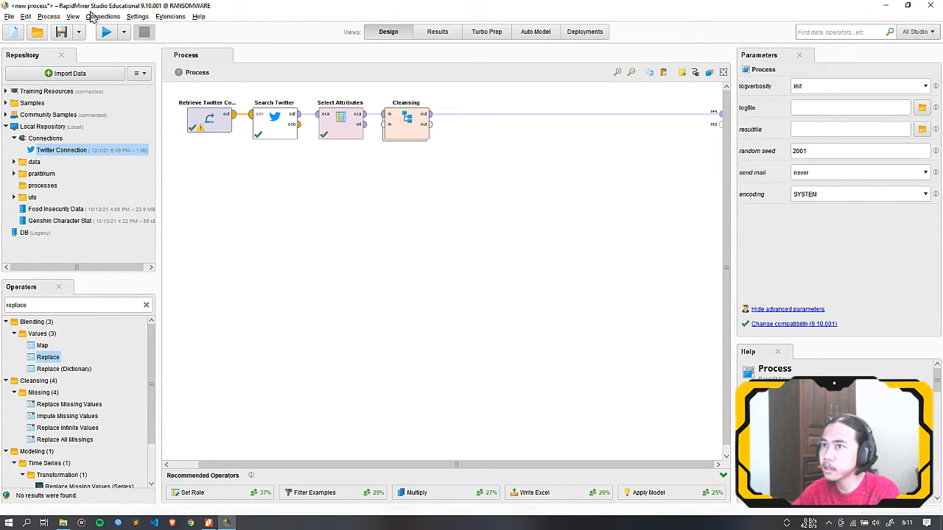
- Run the process and widen the Text column of the results to review the cleaned tweets
click(106, 32)
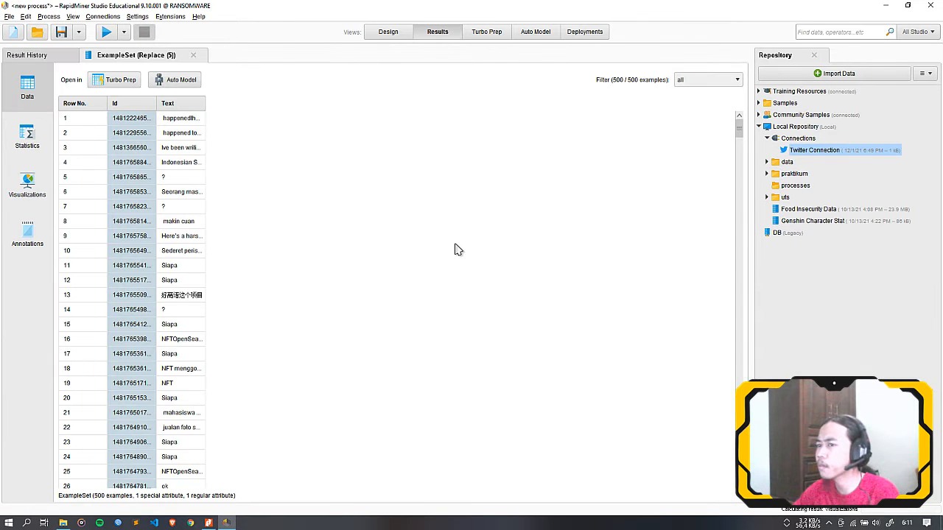
drag(206, 104, 609, 103)
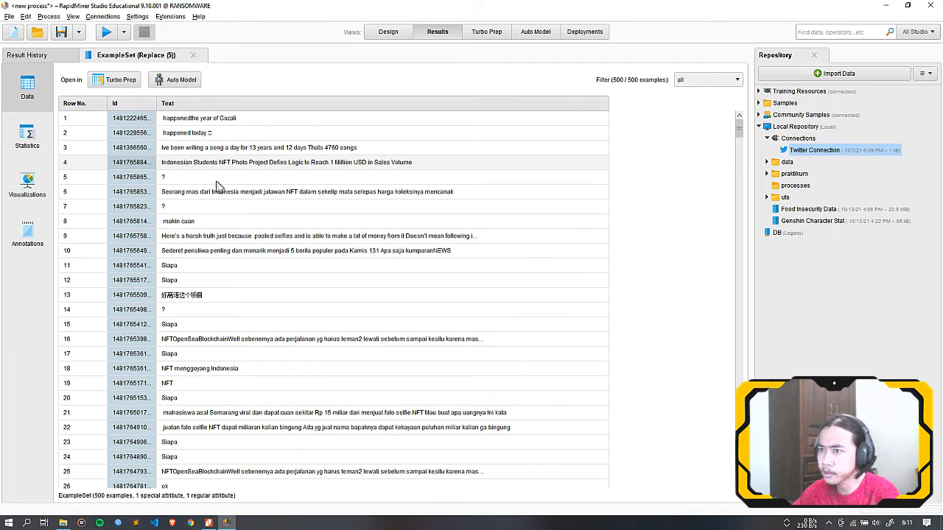
scroll(246, 260, down, 2)
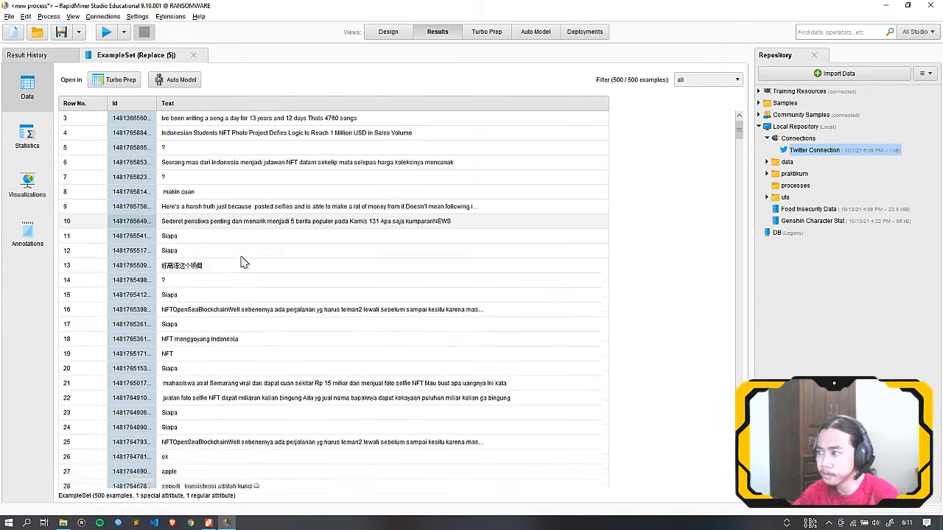
scroll(246, 182, down, 2)
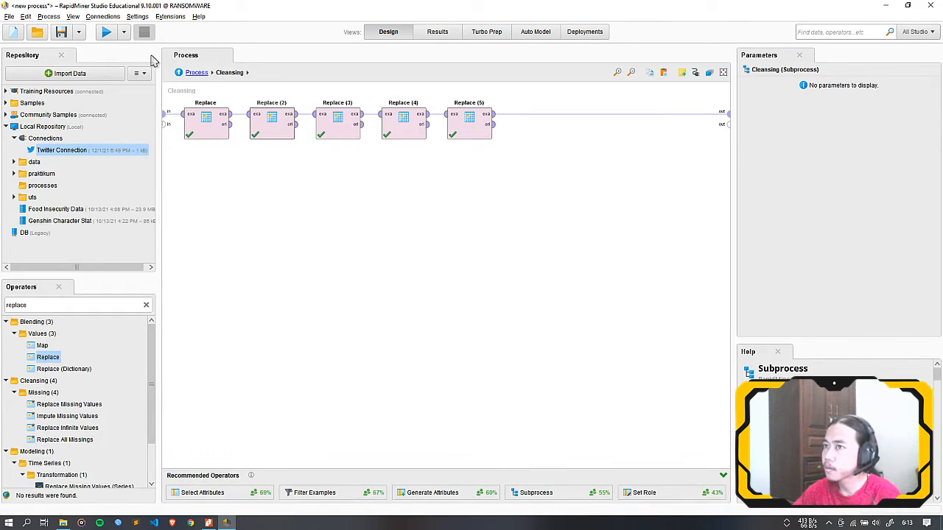
- Return to the main process level and insert a Nominal to Text operator between Cleansing and the result port
click(197, 73)
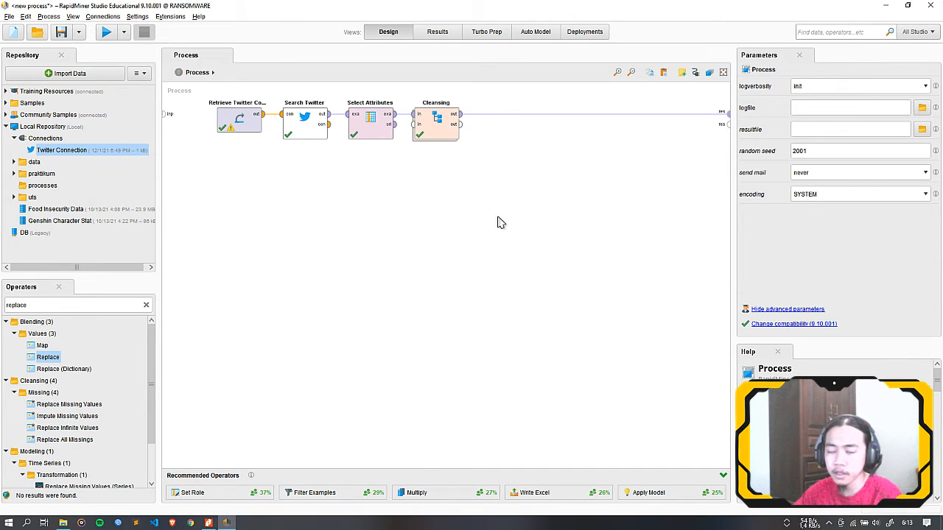
click(93, 308)
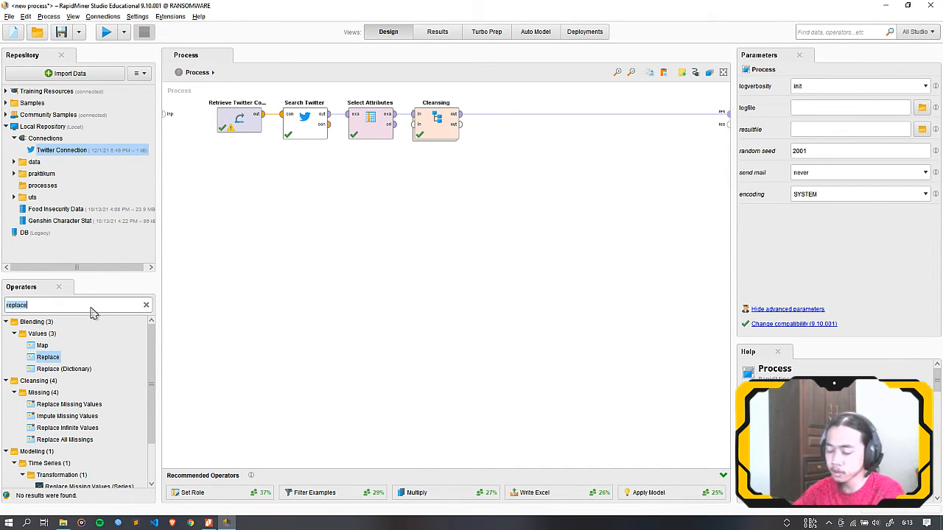
key(BackSpace)
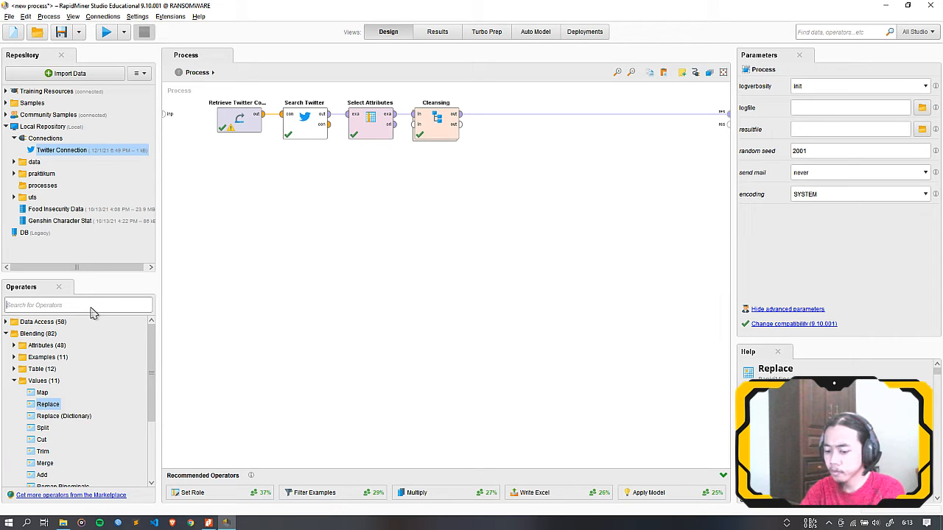
text(n)
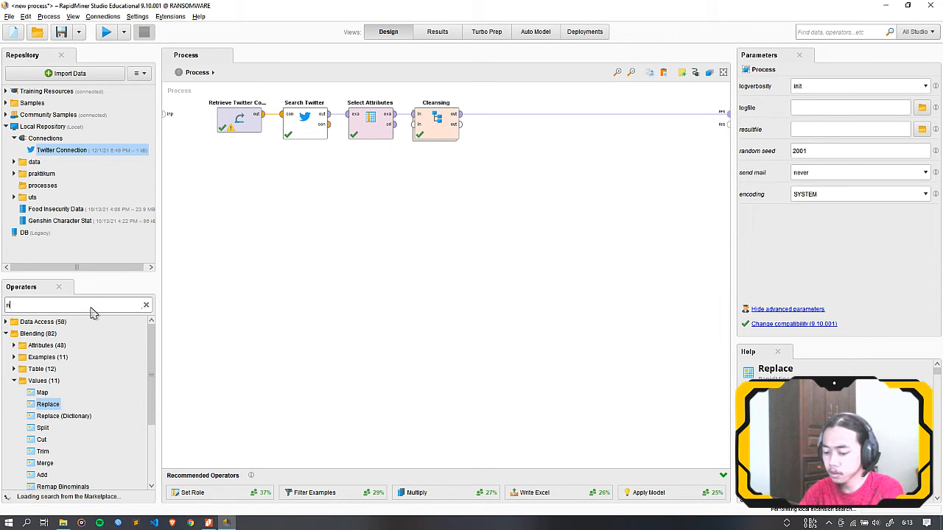
text(ominal )
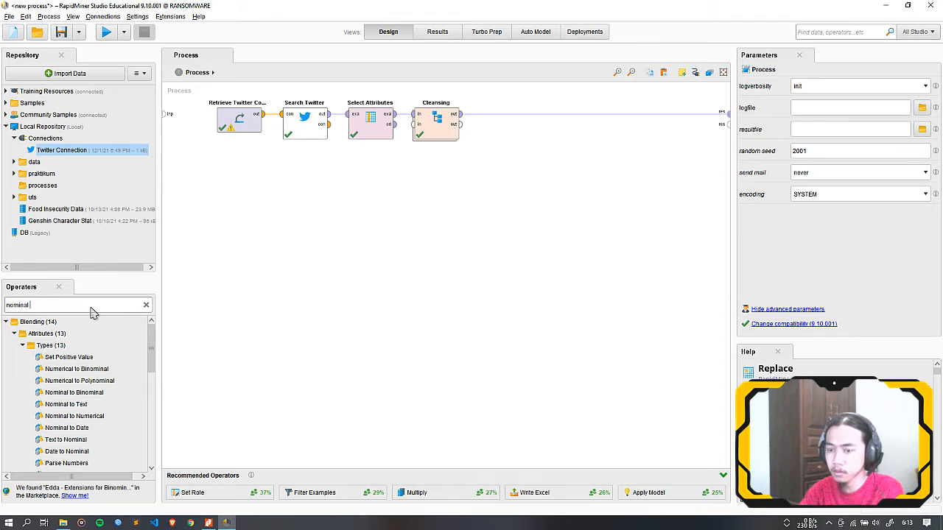
text(to tex)
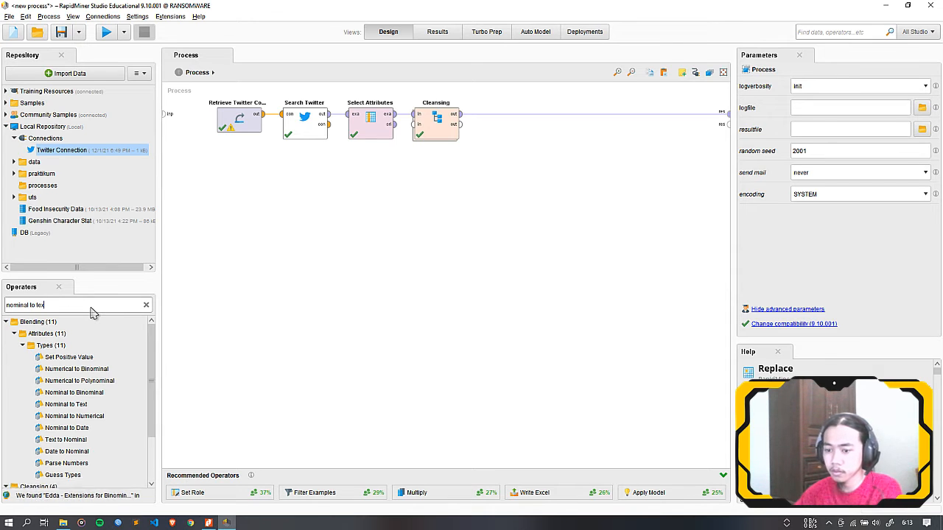
click(68, 357)
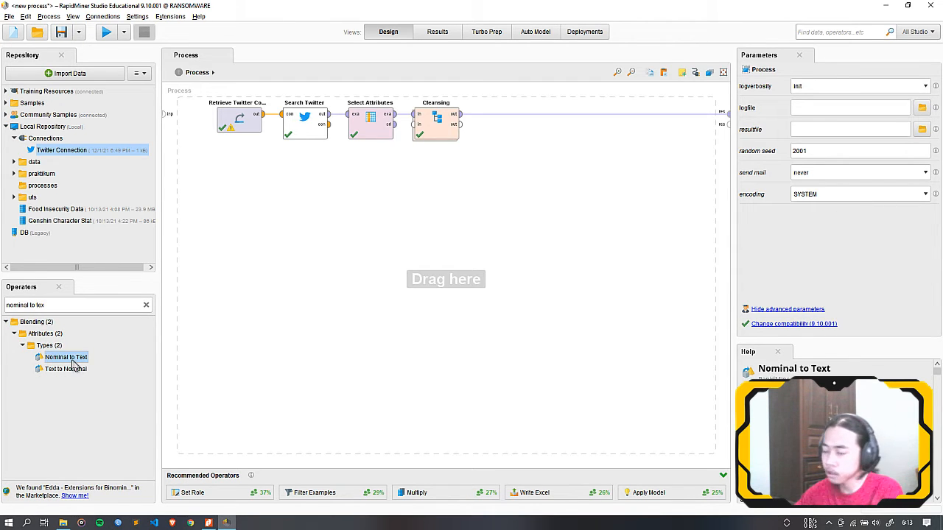
drag(83, 357, 421, 182)
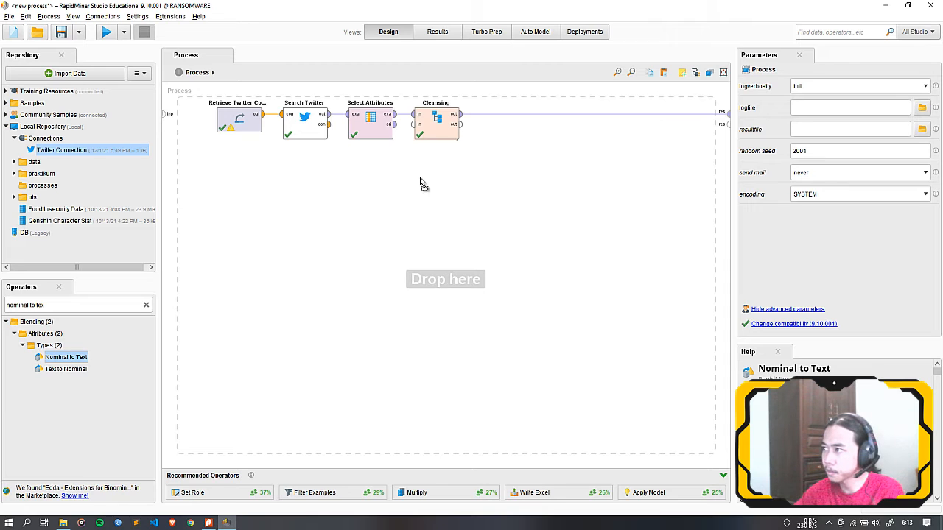
drag(490, 131, 486, 117)
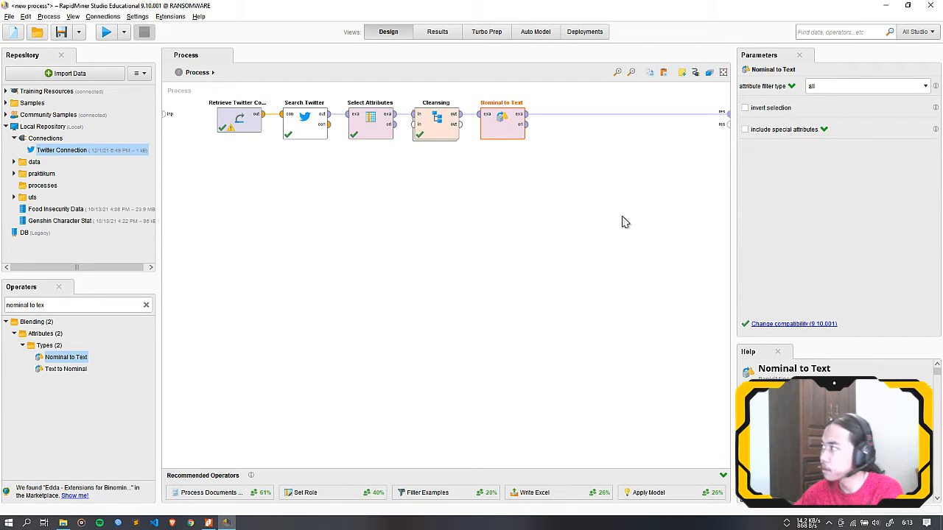
click(486, 237)
- Find the Process Documents from Data operator and add it directly after Nominal to Text, fed by that operator's output
triple_click(81, 307)
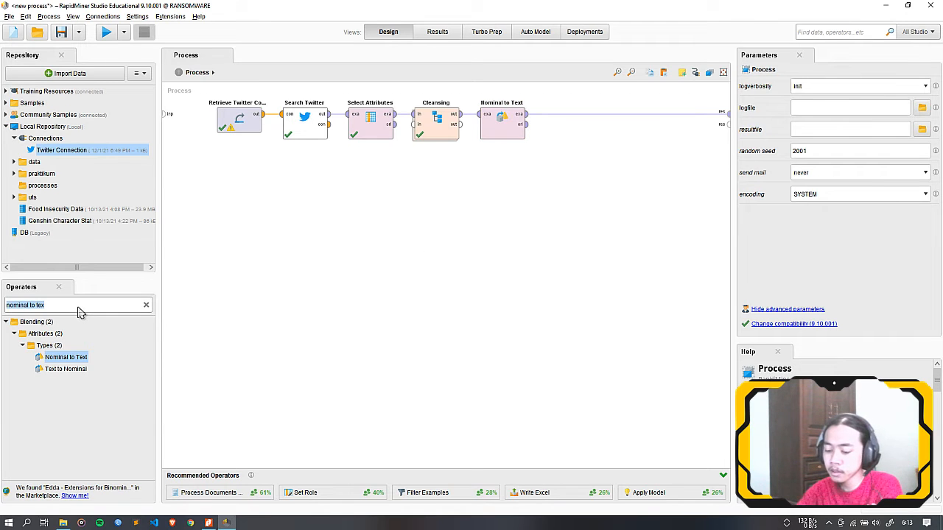
key(BackSpace)
text(proc)
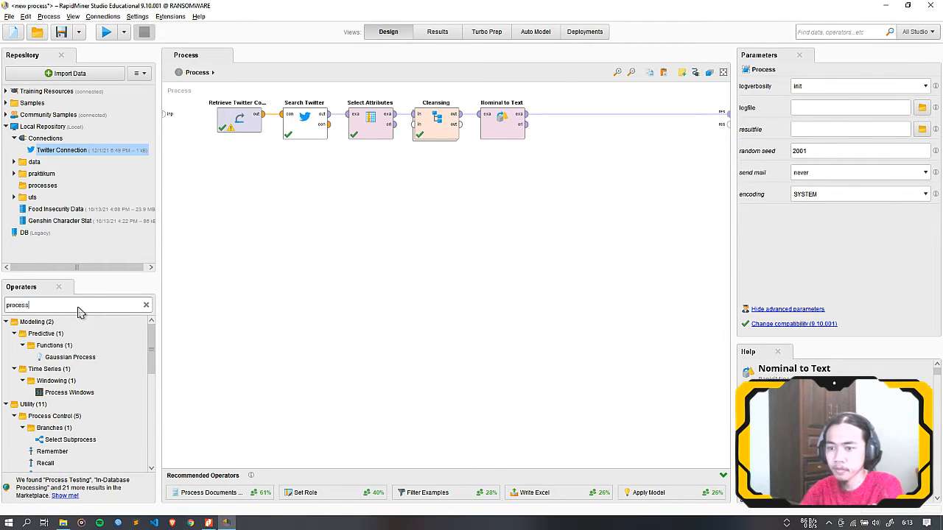
text(ess dcou)
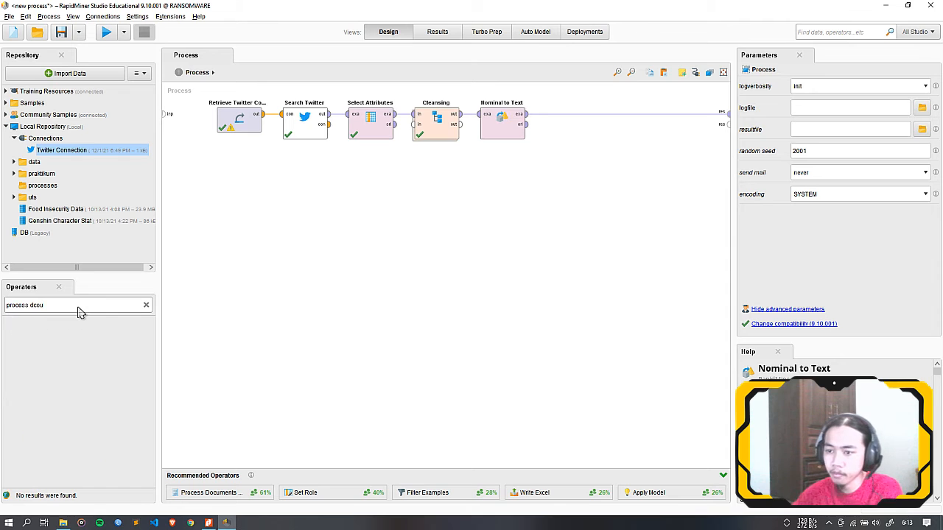
key(BackSpace)
key(BackSpace)
key(BackSpace)
key(BackSpace)
text(docu)
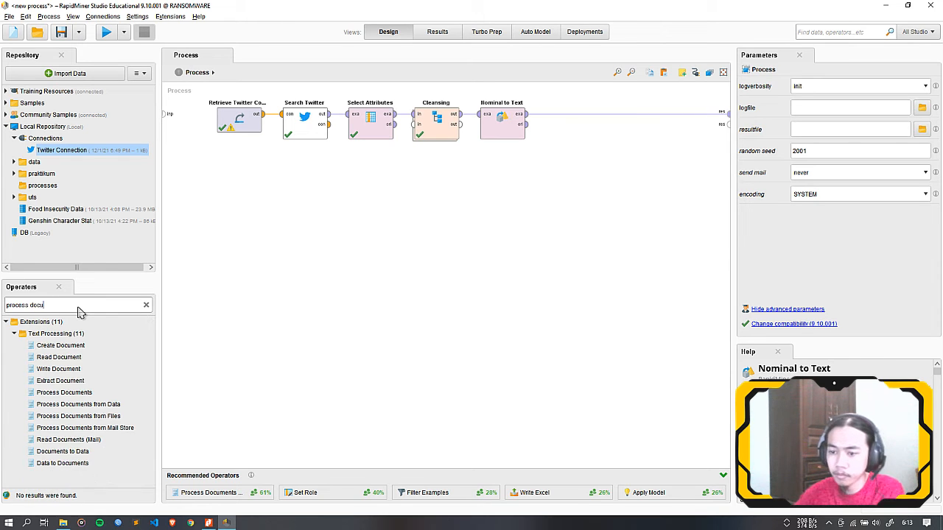
drag(102, 404, 558, 120)
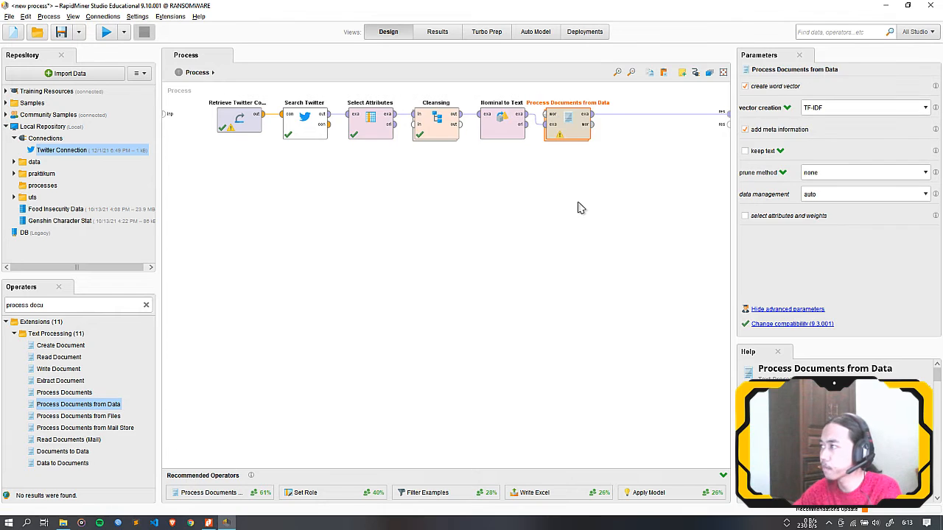
click(579, 207)
click(569, 135)
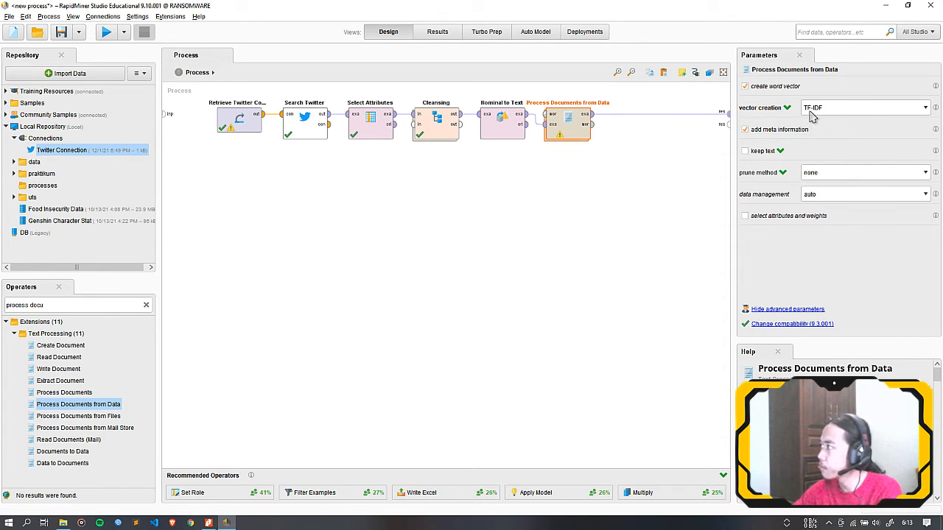
- Open the inside of Process Documents from Data and add a Tokenize operator connected to the document input
double_click(569, 128)
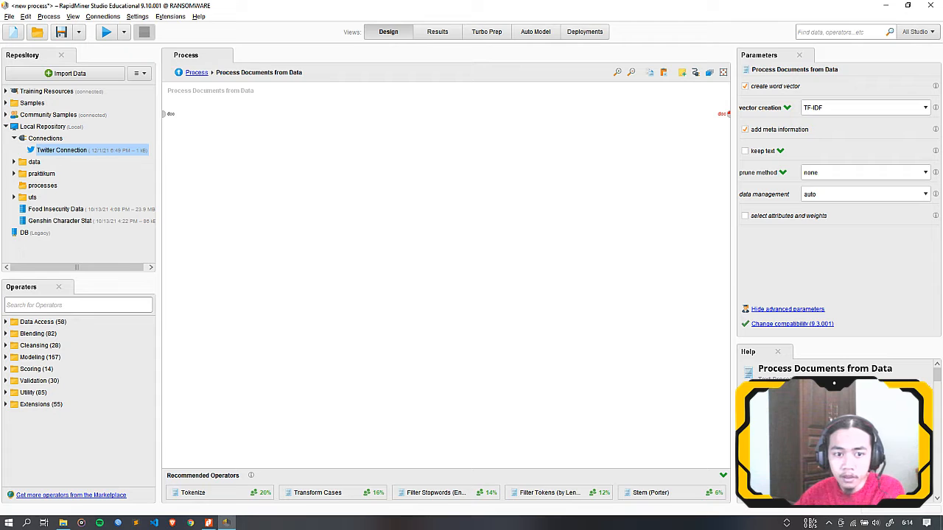
click(113, 301)
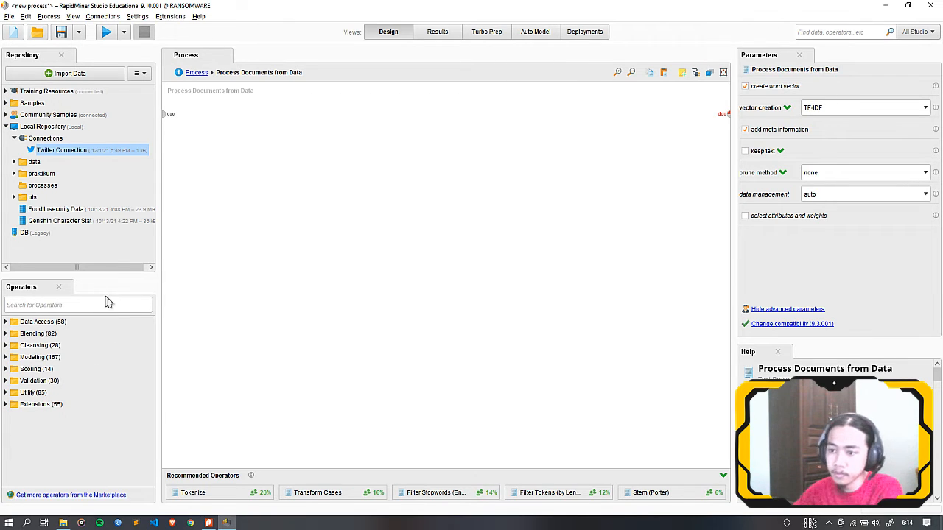
click(71, 307)
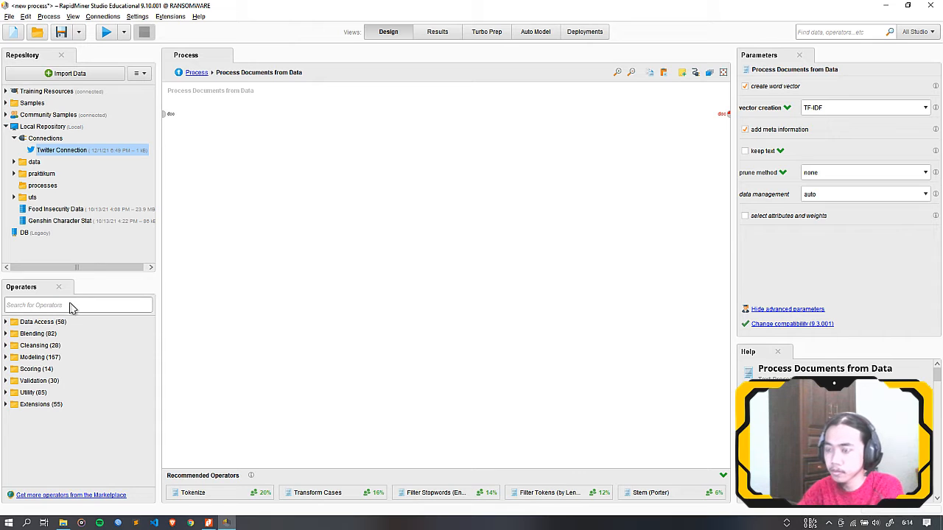
text(tokeniz)
click(57, 404)
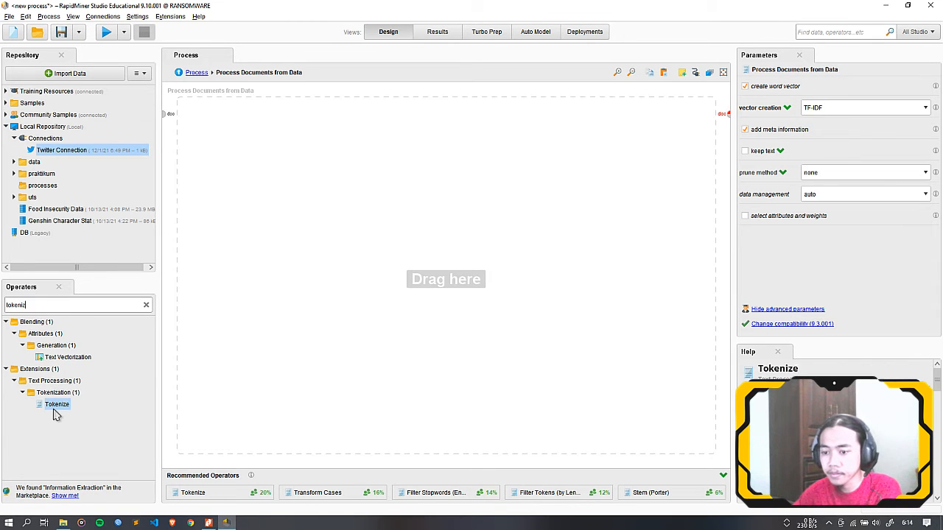
drag(54, 411, 204, 119)
click(193, 120)
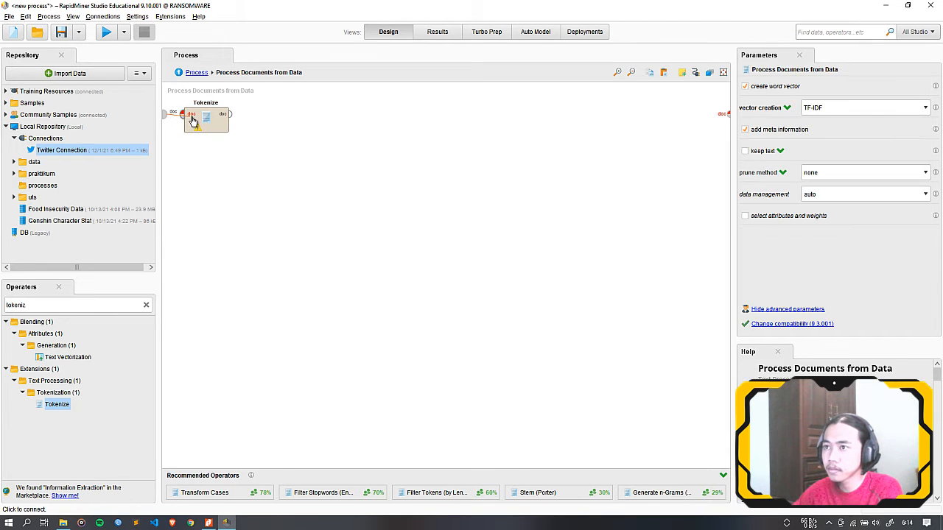
- Add a Transform Cases operator beside Tokenize and connect Tokenize's document output to it
double_click(80, 309)
key(BackSpace)
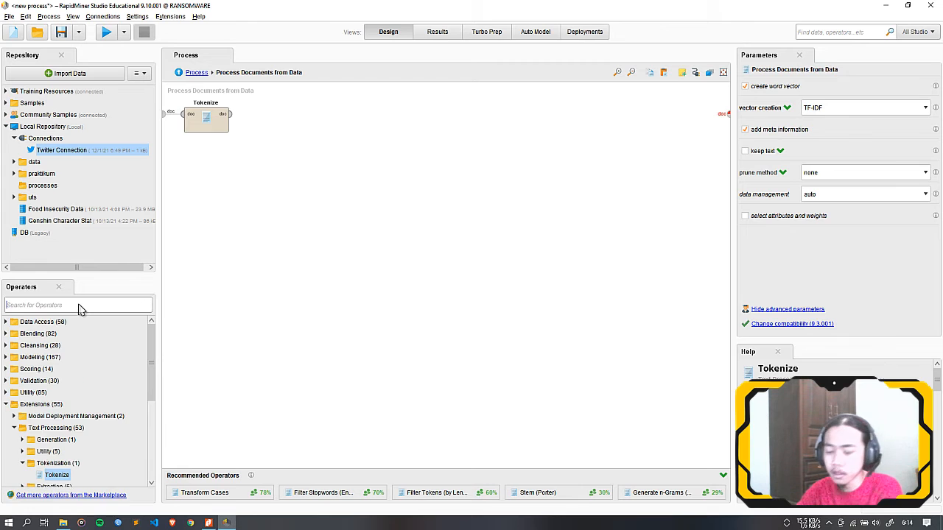
text(transform case)
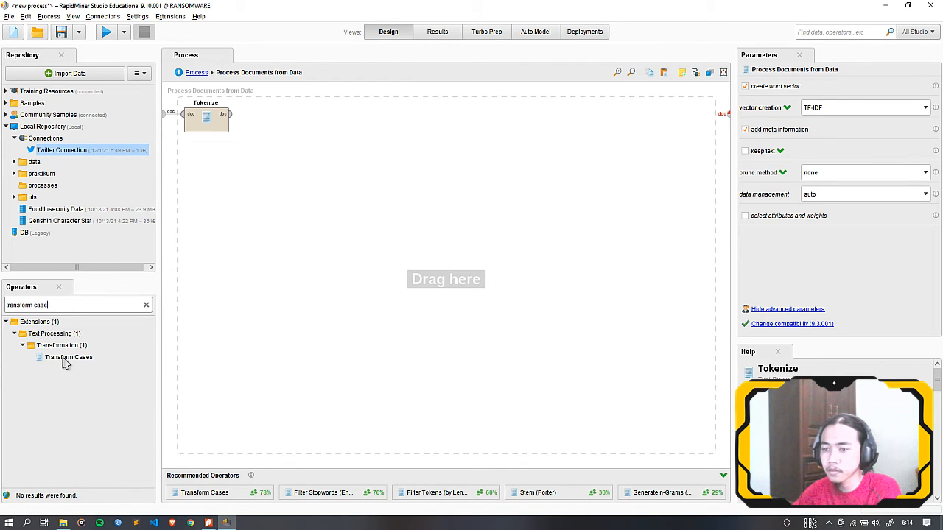
drag(65, 361, 270, 121)
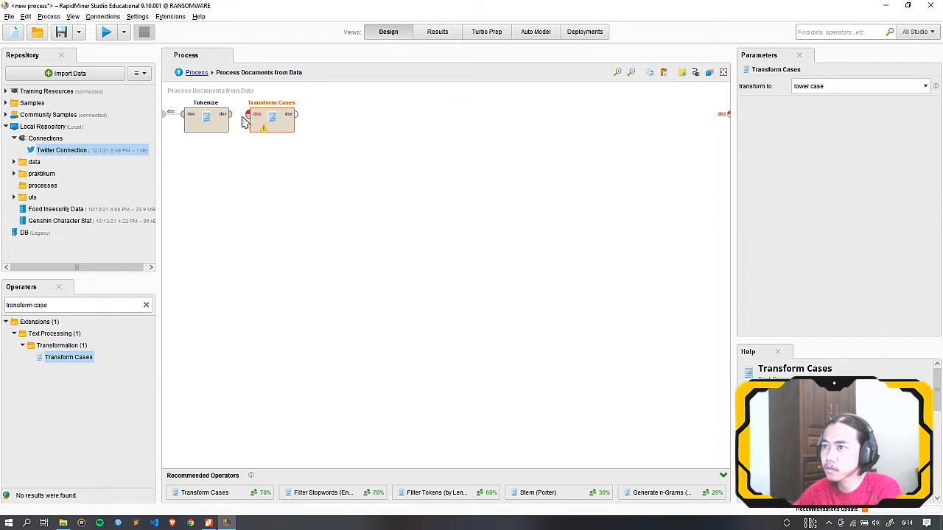
click(230, 115)
click(247, 117)
click(248, 116)
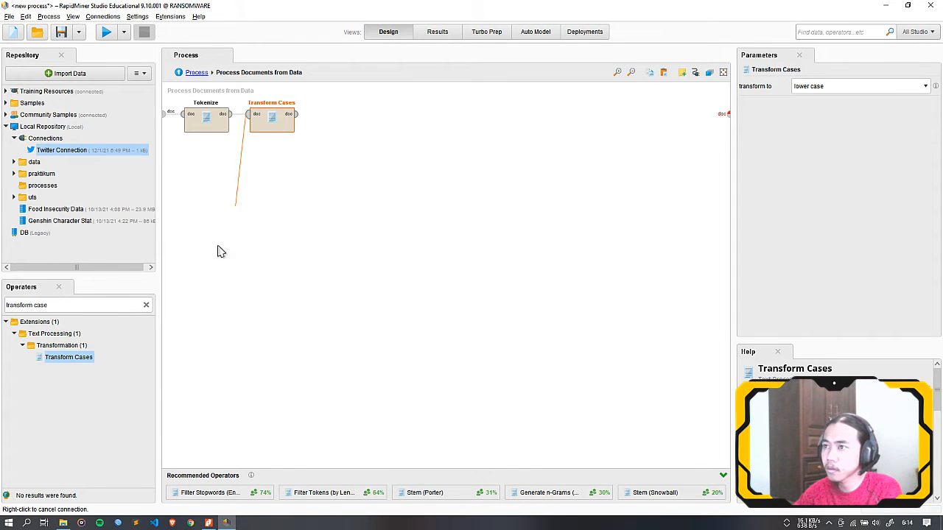
right_click(207, 279)
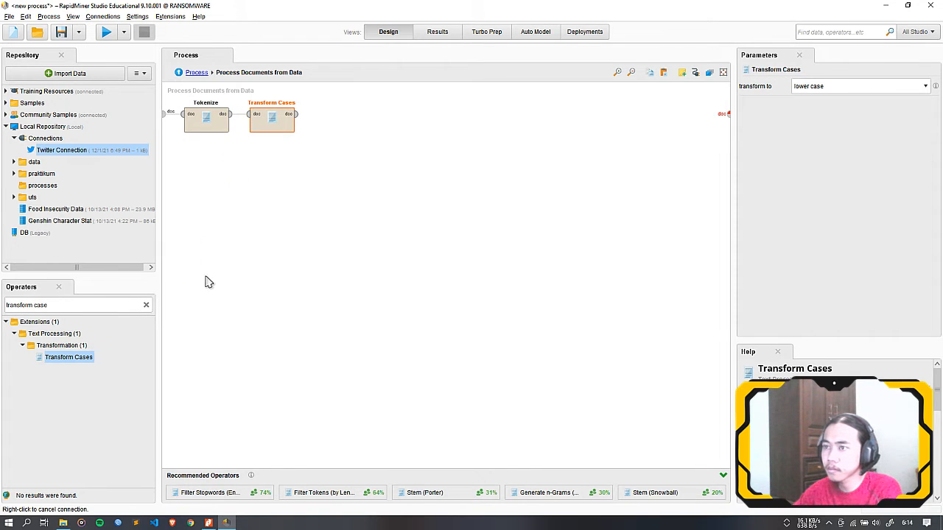
- Add a Filter Stopwords (Dictionary) operator after Transform Cases and connect the two document ports
click(82, 311)
key(ctrl+a)
key(BackSpace)
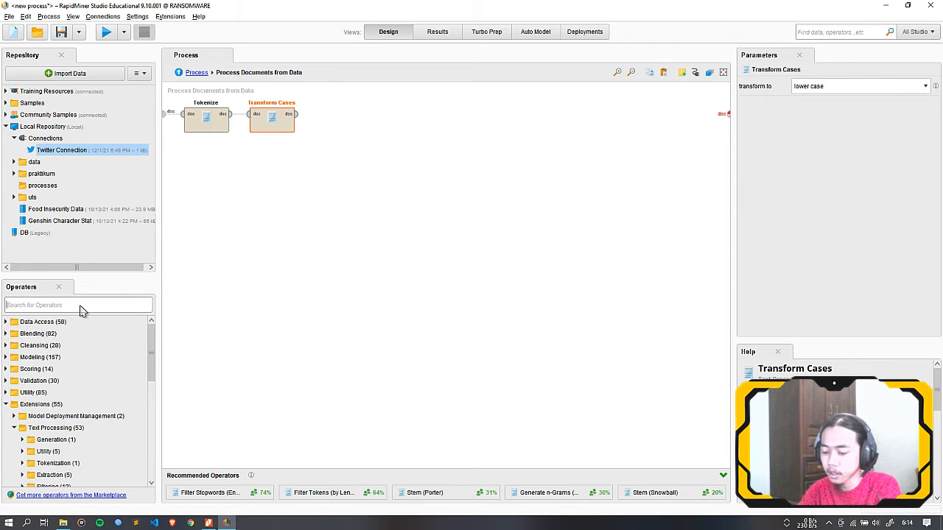
text(filter stopw)
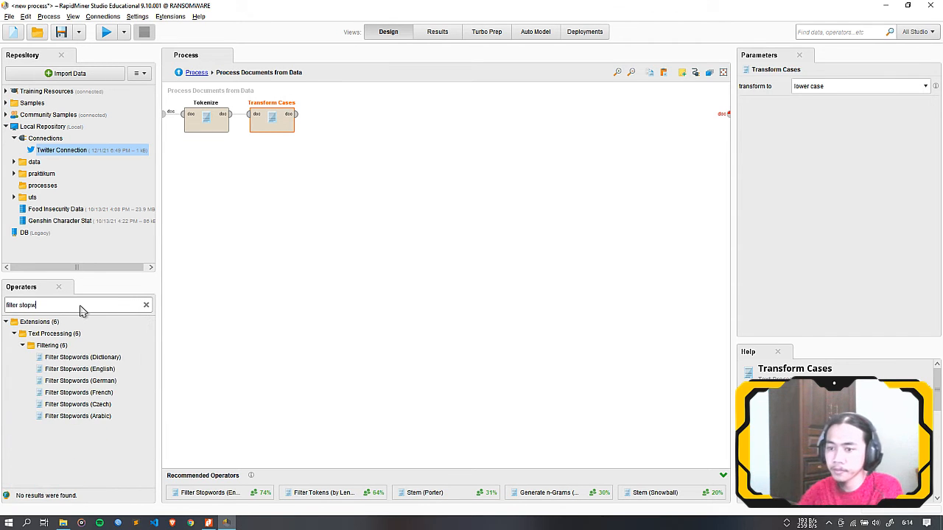
click(99, 358)
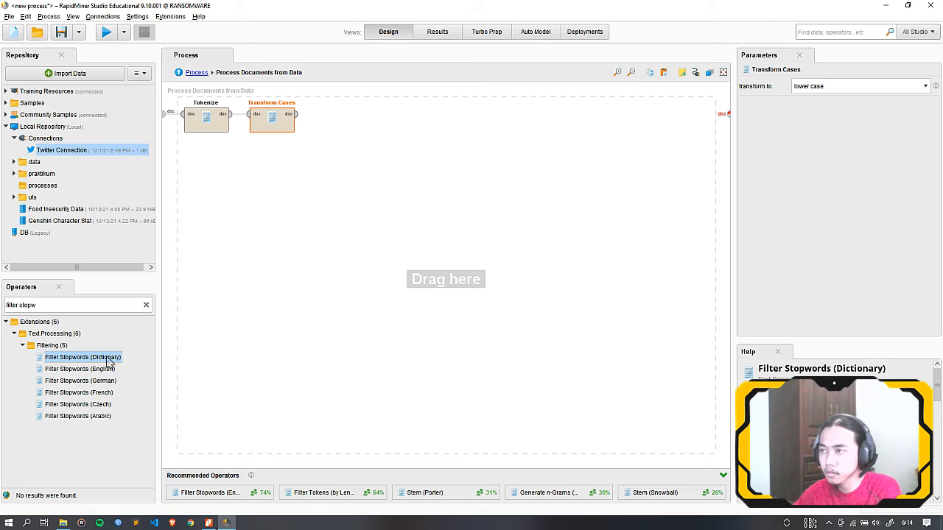
drag(109, 361, 335, 119)
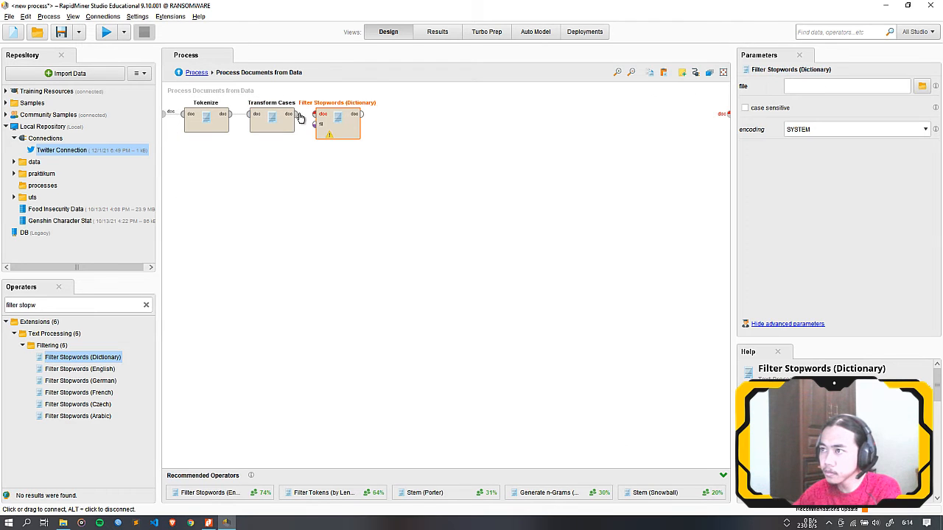
click(297, 114)
click(315, 115)
click(326, 126)
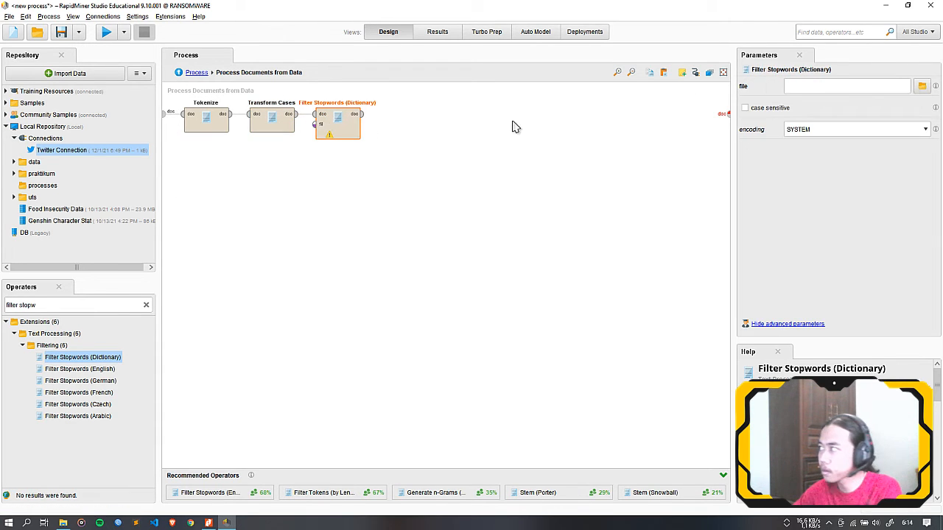
- Load indonesian.txt from the PERTEMUAN 10 folder as the stopword file of the Filter Stopwords (Dictionary) operator
click(923, 88)
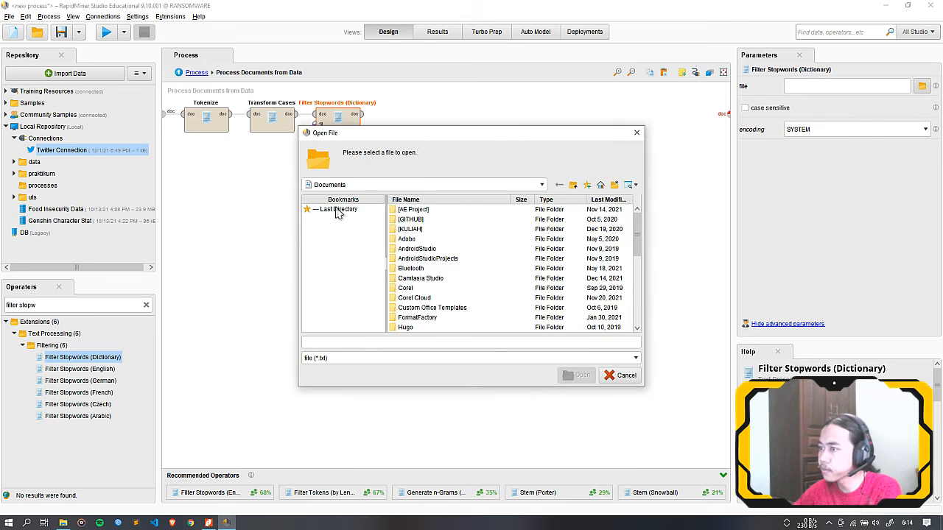
click(333, 210)
click(407, 210)
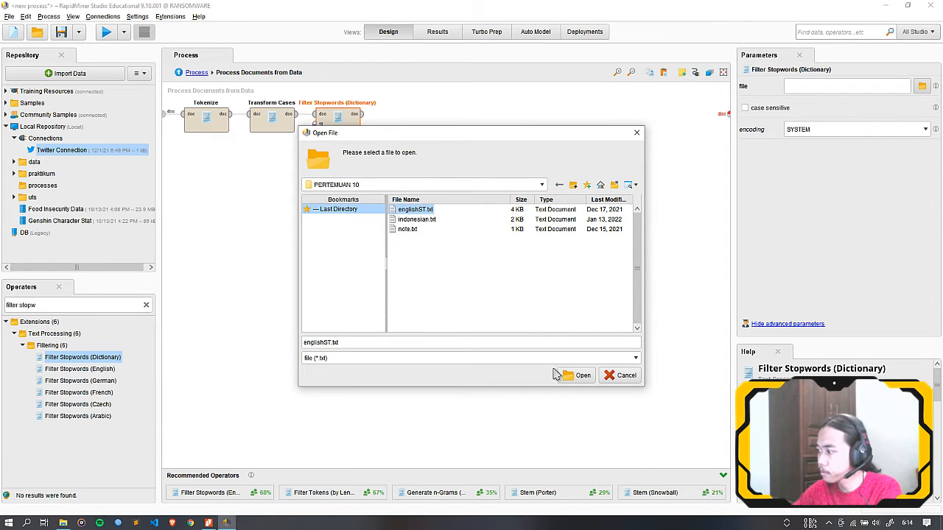
click(432, 220)
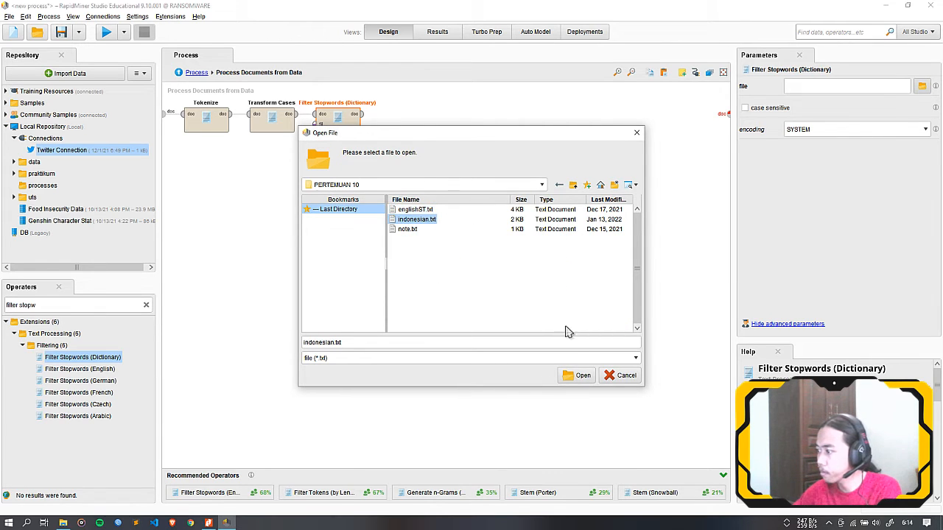
click(580, 375)
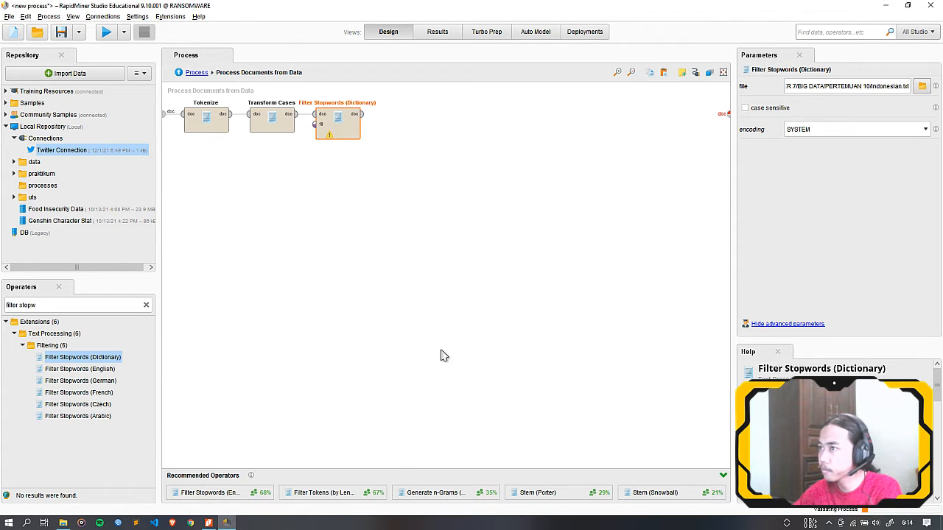
- Add a second Filter Stopwords (Dictionary) operator after the first one and connect their document ports
drag(103, 357, 392, 223)
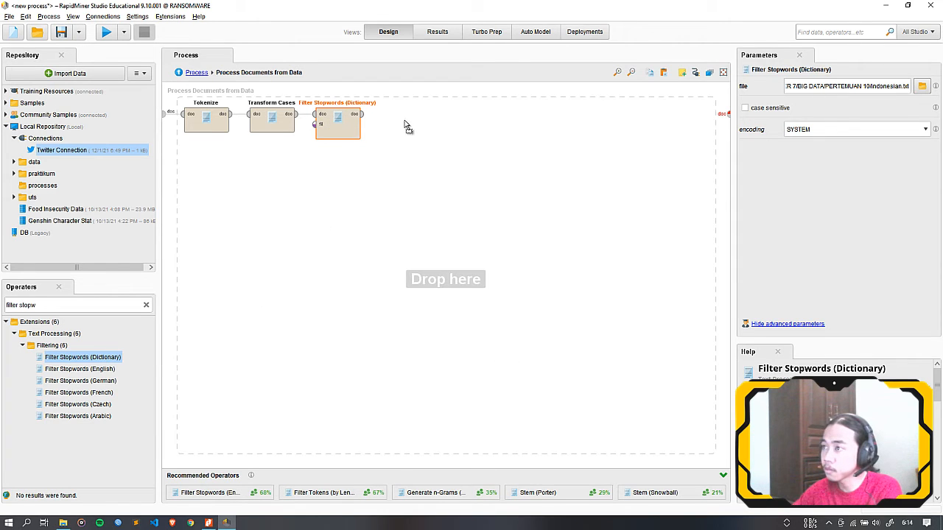
drag(403, 118, 401, 121)
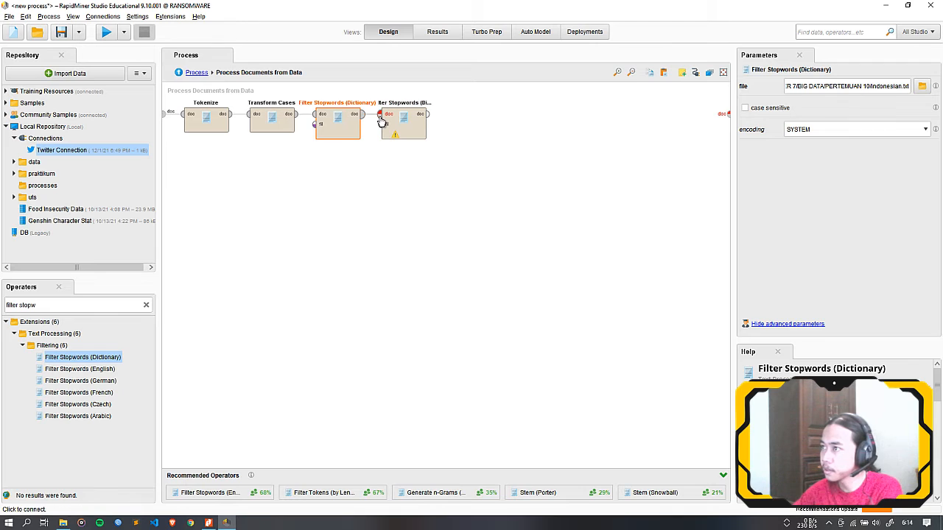
click(400, 121)
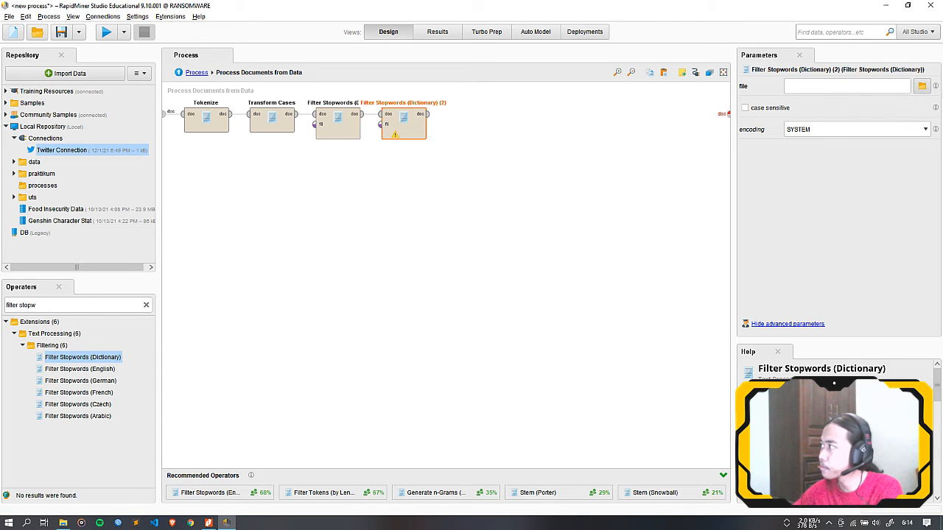
- Load englishST.txt from the PERTEMUAN 10 folder as the stopword file of the second Filter Stopwords (Dictionary) operator
click(920, 87)
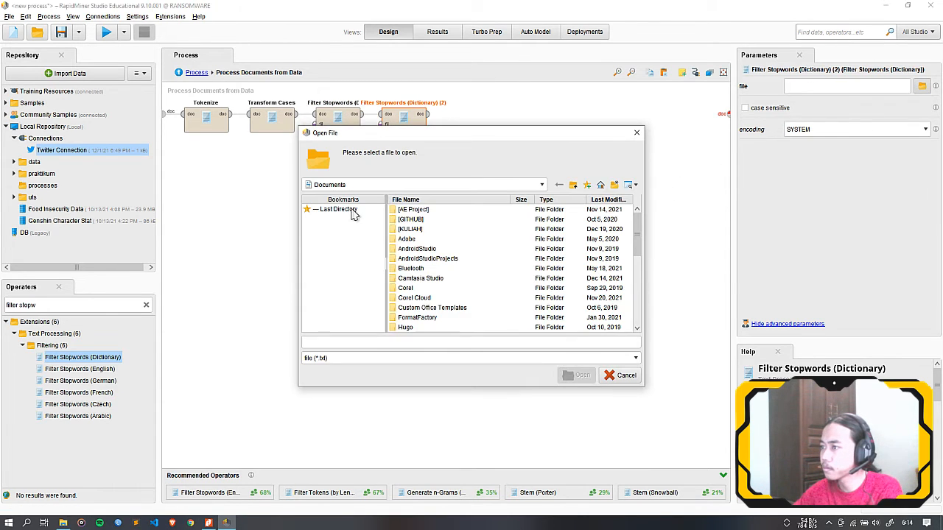
click(375, 211)
click(417, 210)
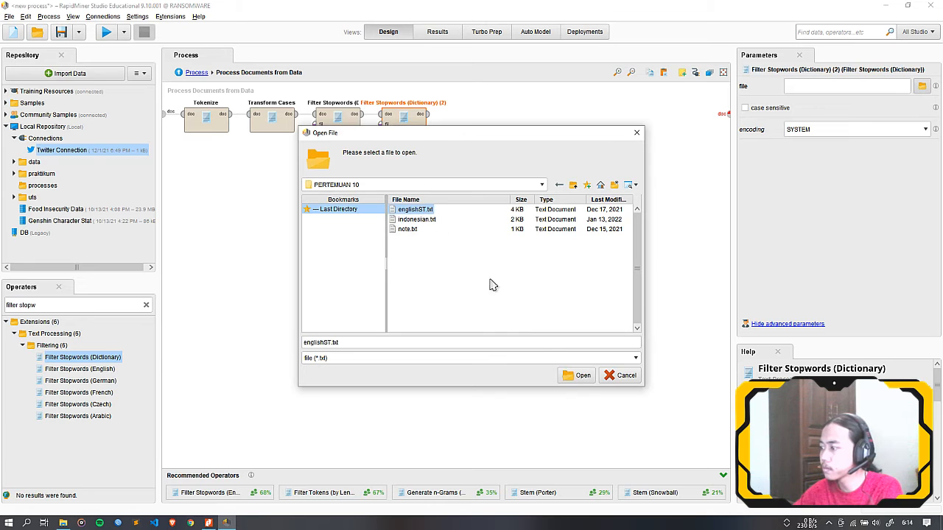
click(576, 375)
click(255, 324)
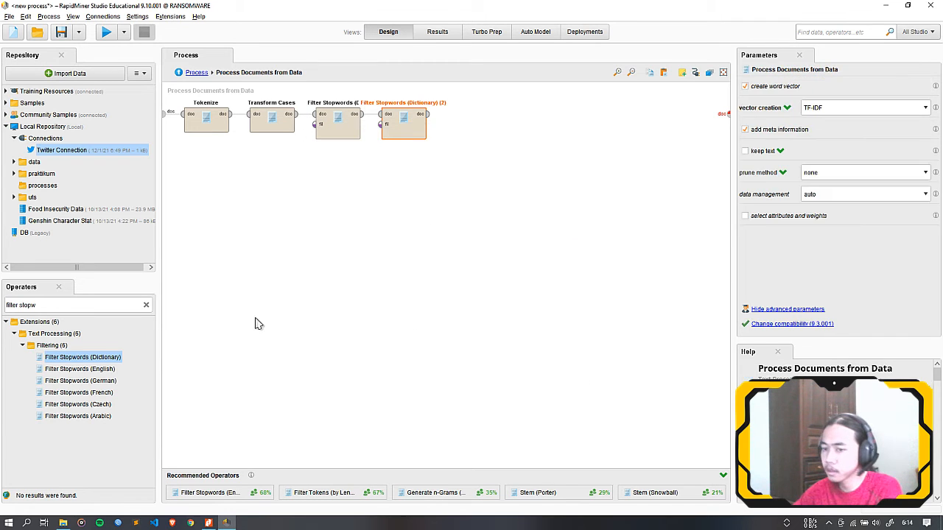
- Add a Filter Tokens (by Length) operator after the second stopword filter and connect it to that filter's output
click(47, 310)
text(filter)
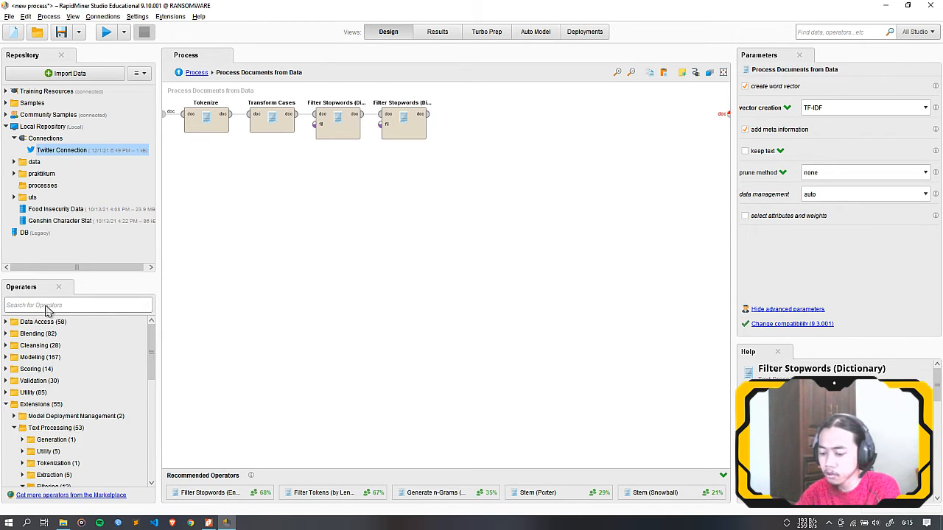
text( toke)
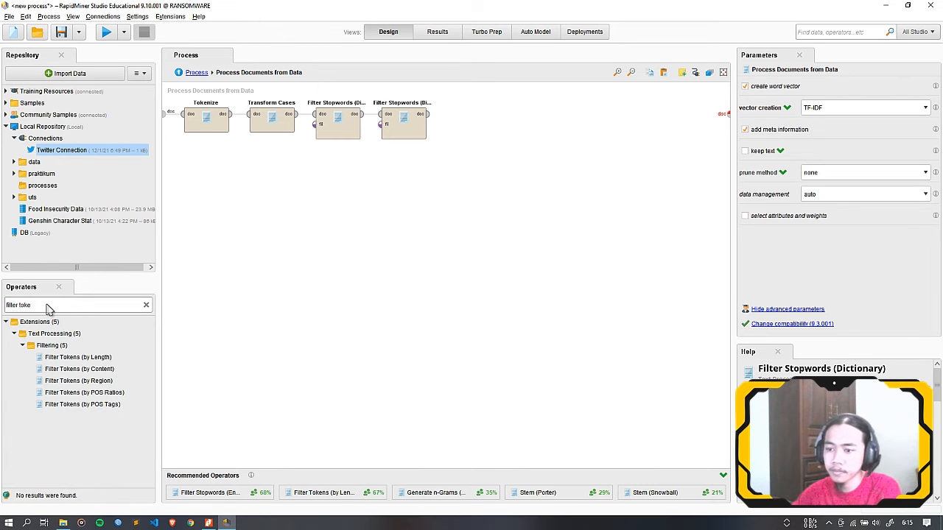
click(96, 358)
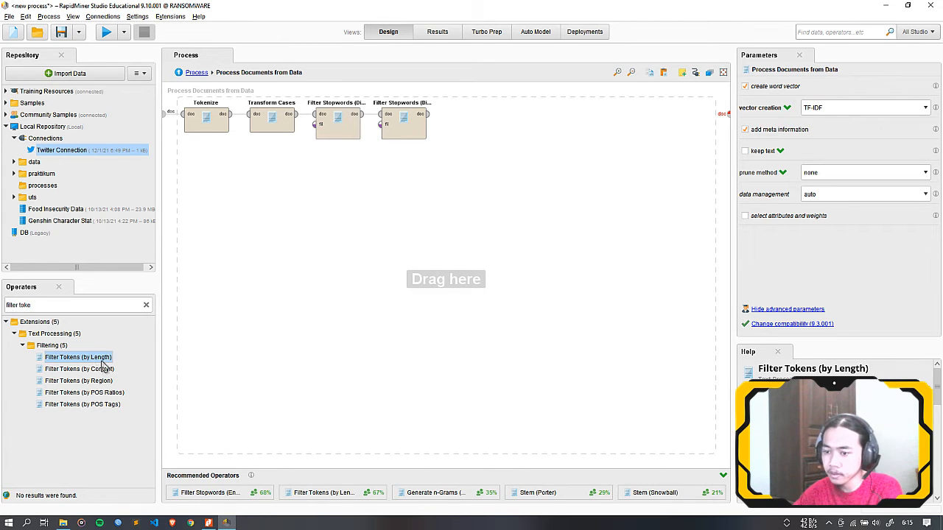
drag(103, 366, 464, 194)
drag(471, 118, 448, 116)
click(460, 119)
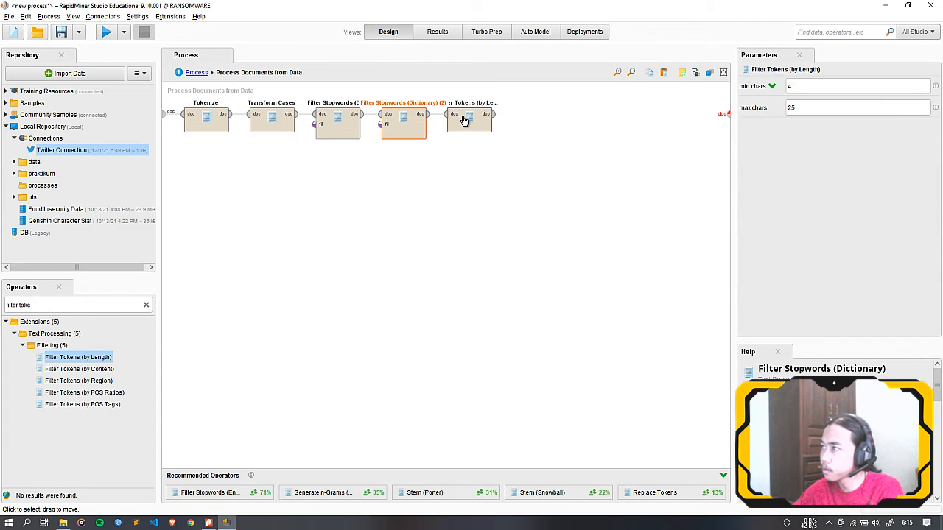
- Set min chars to 3 for Filter Tokens (by Length) and connect its document output to the output port of Process Documents from Data
click(812, 87)
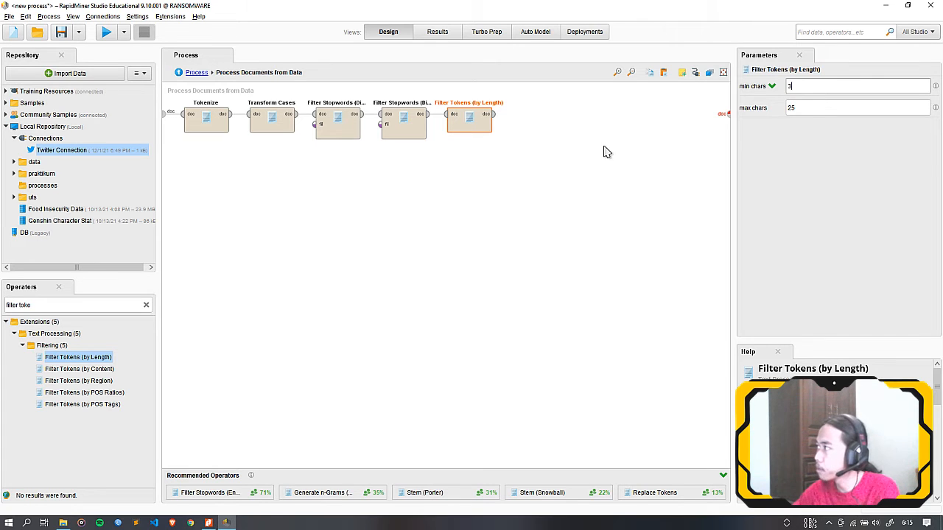
click(568, 183)
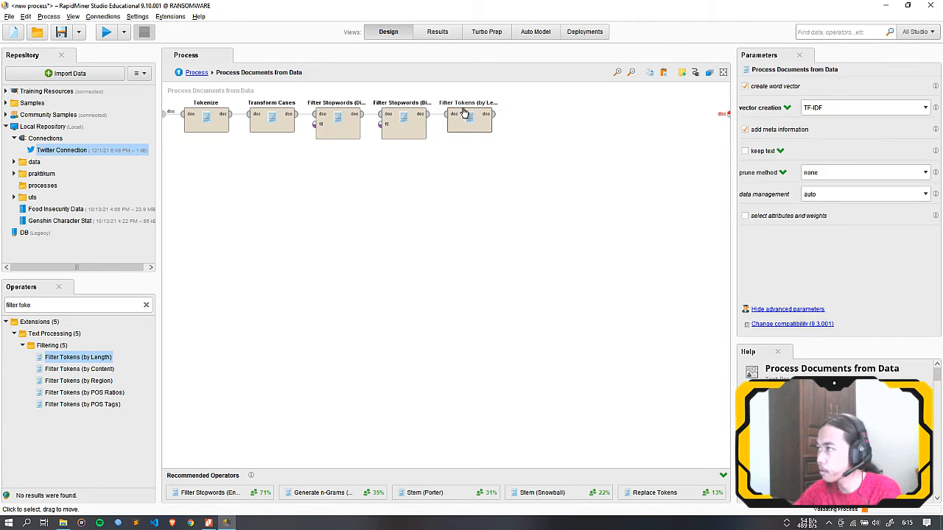
drag(487, 114, 727, 115)
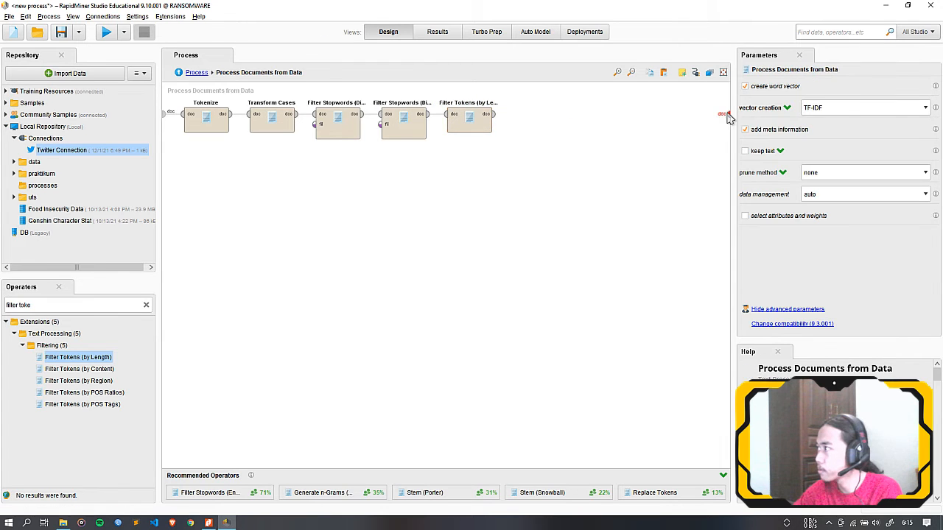
click(495, 115)
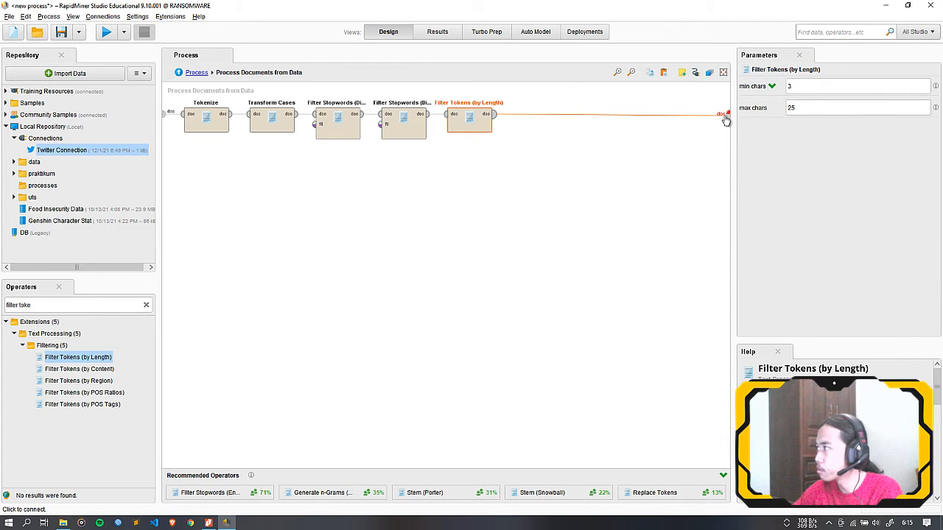
click(727, 115)
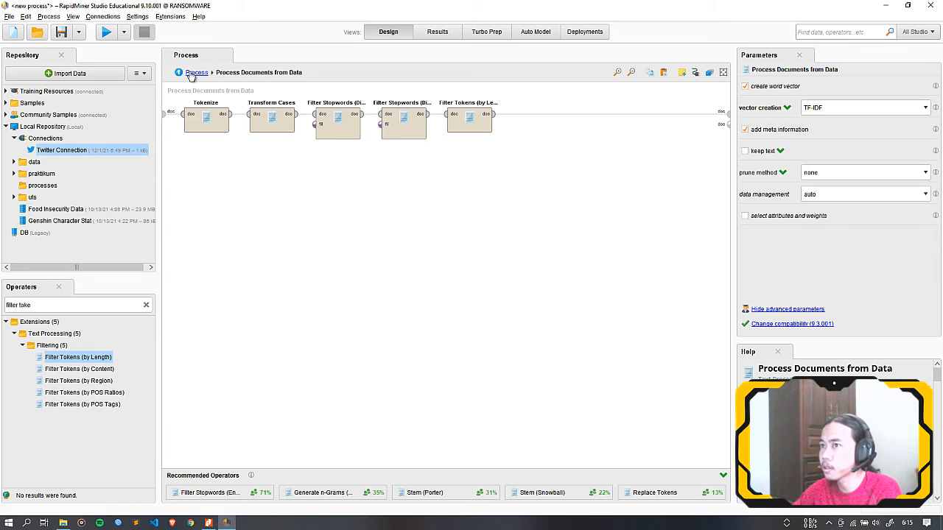
- In the main process, disconnect Process Documents from Data from the result port and feed its word list output into a new WordList to Data operator
click(195, 73)
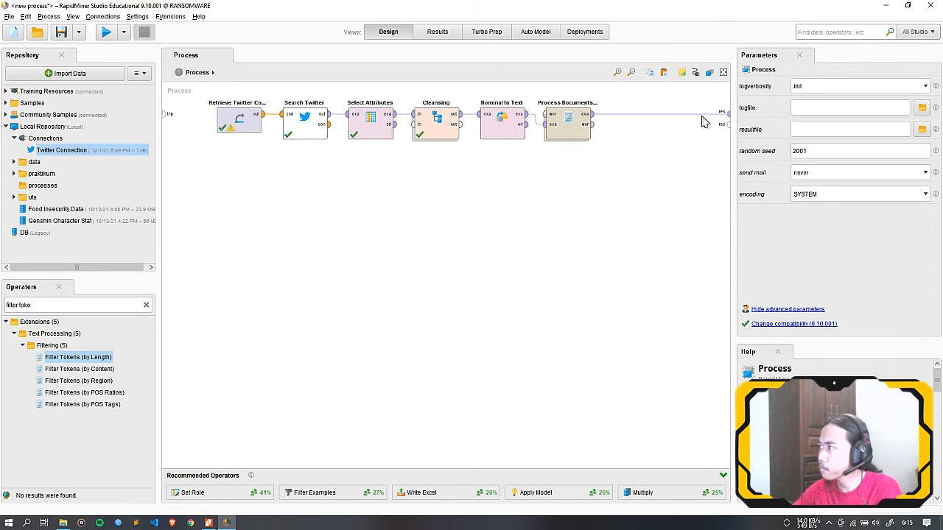
click(659, 114)
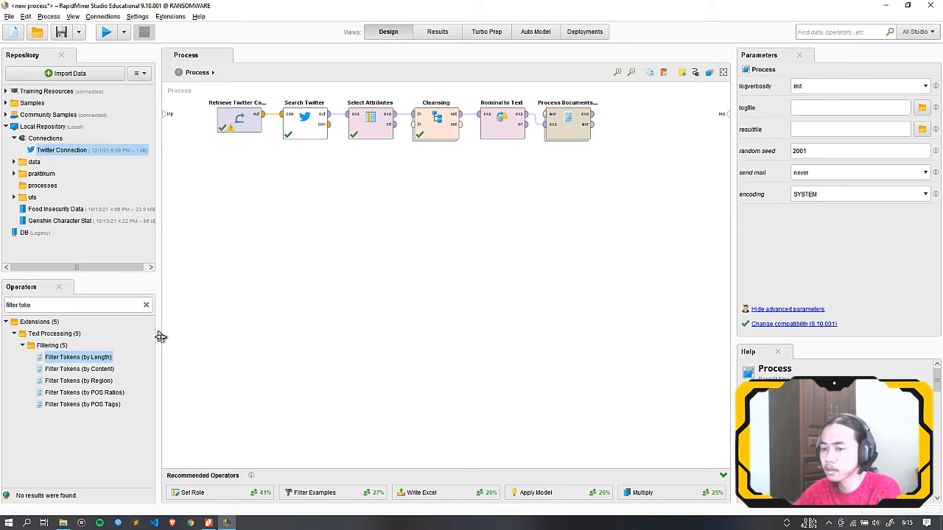
click(124, 307)
key(BackSpace)
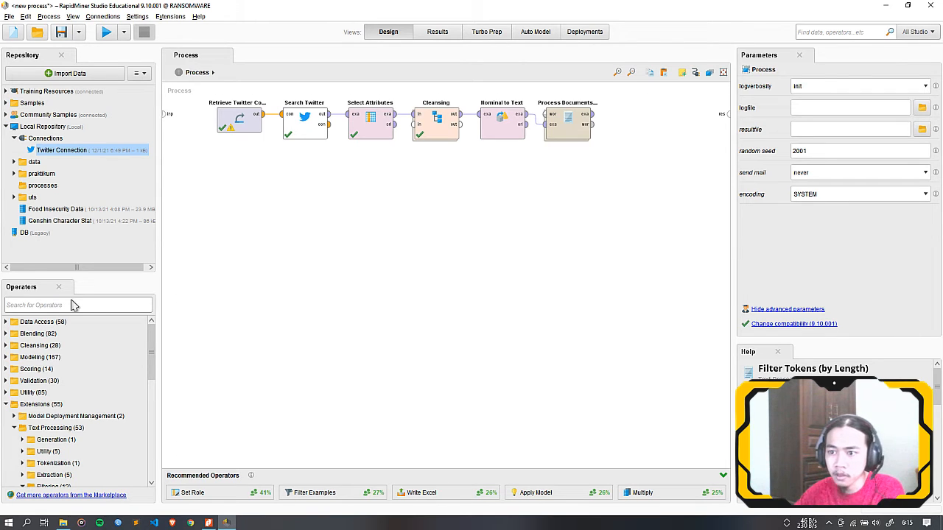
text(wor)
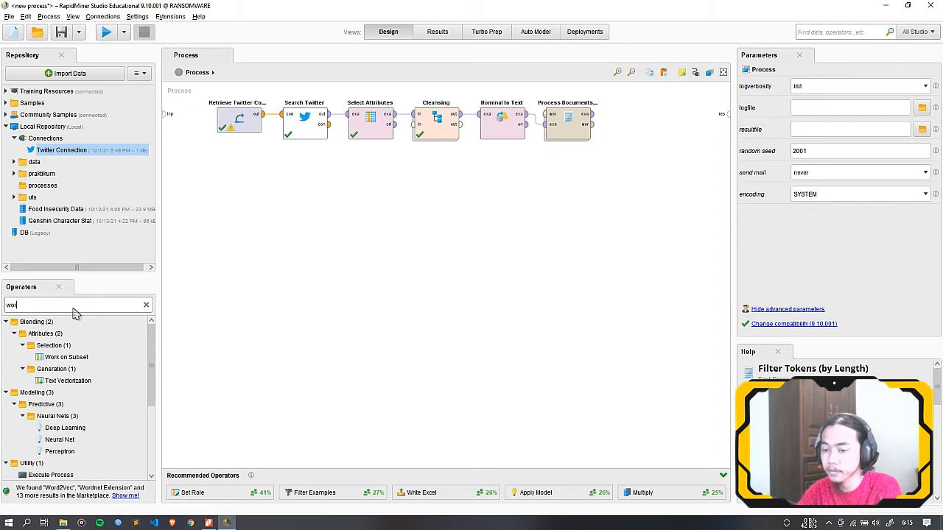
text(dlis)
drag(67, 358, 638, 127)
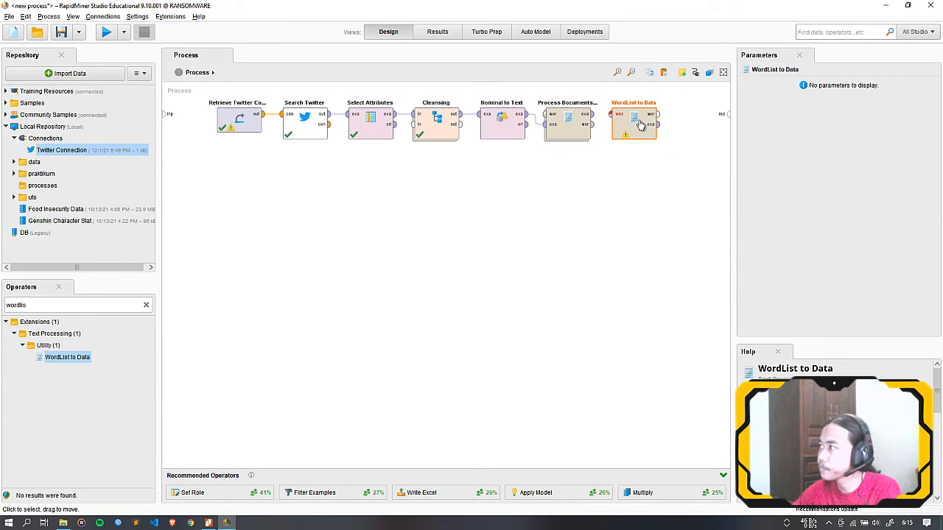
click(594, 125)
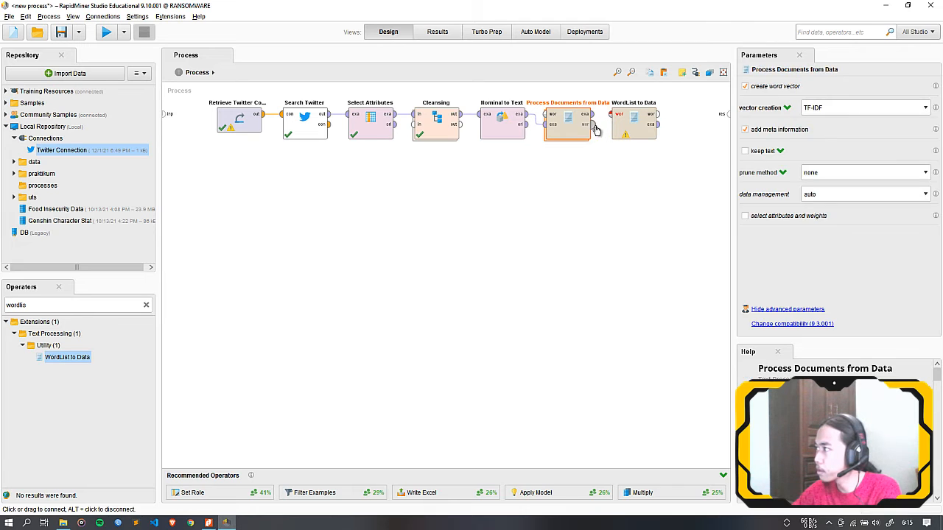
click(612, 116)
click(612, 196)
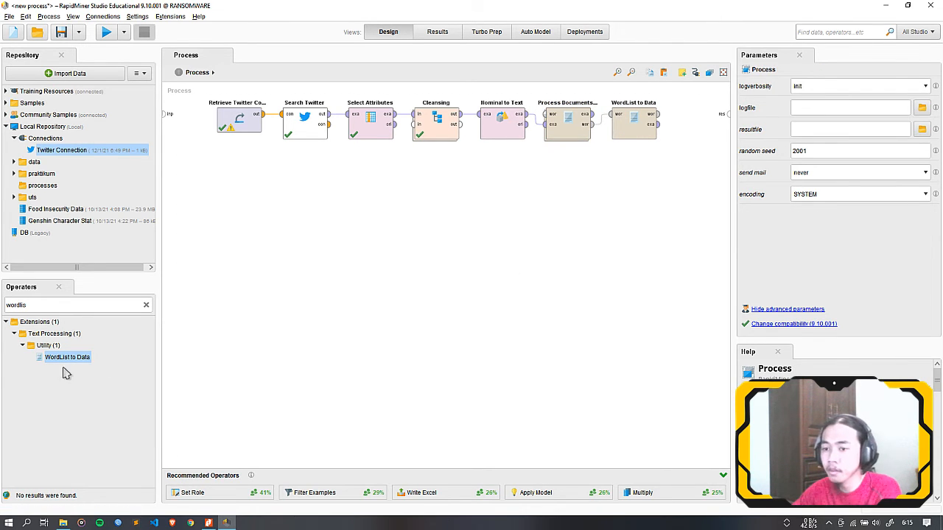
- Add a Sort operator after WordList to Data and connect it to that operator's example set output
double_click(82, 308)
text(sort)
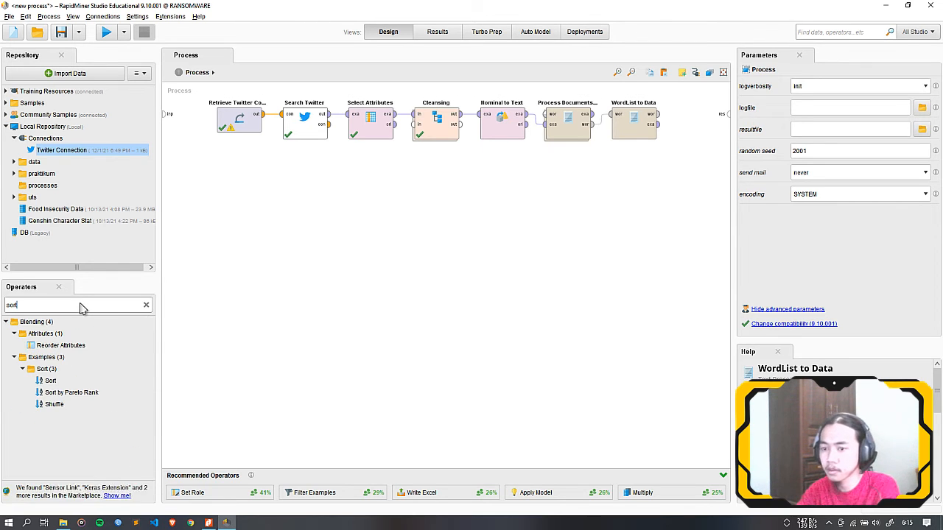
drag(73, 377, 669, 125)
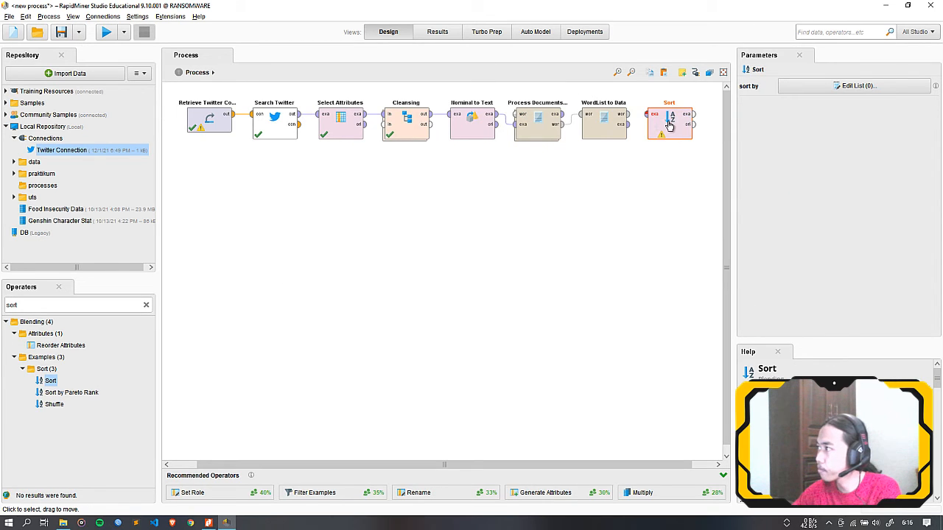
click(630, 114)
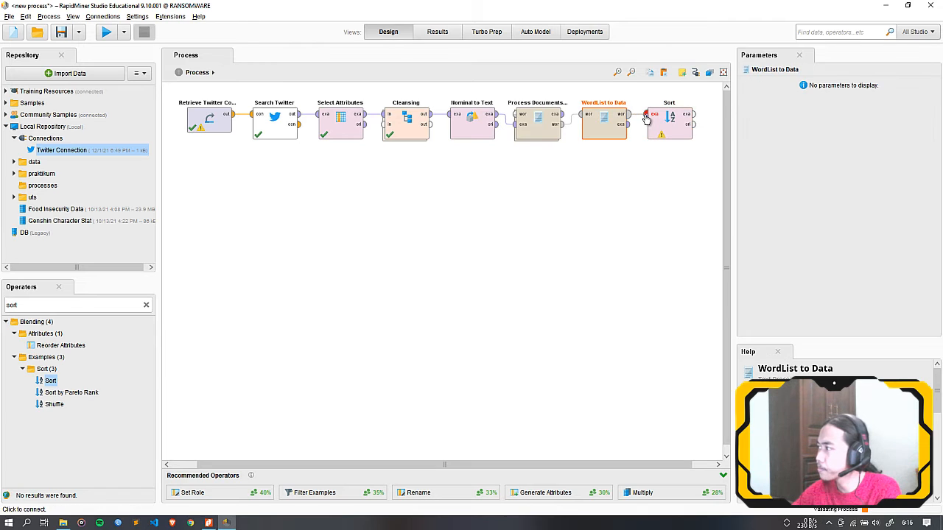
click(640, 145)
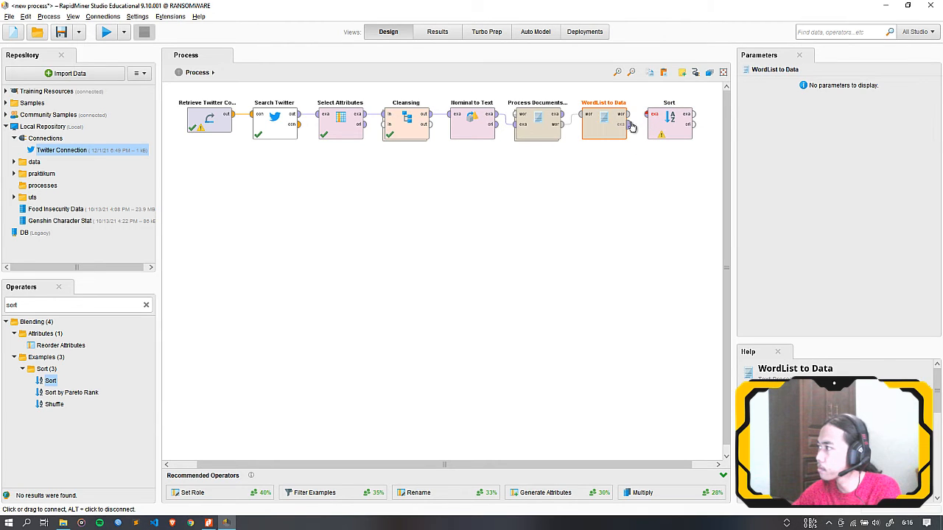
click(631, 125)
click(648, 114)
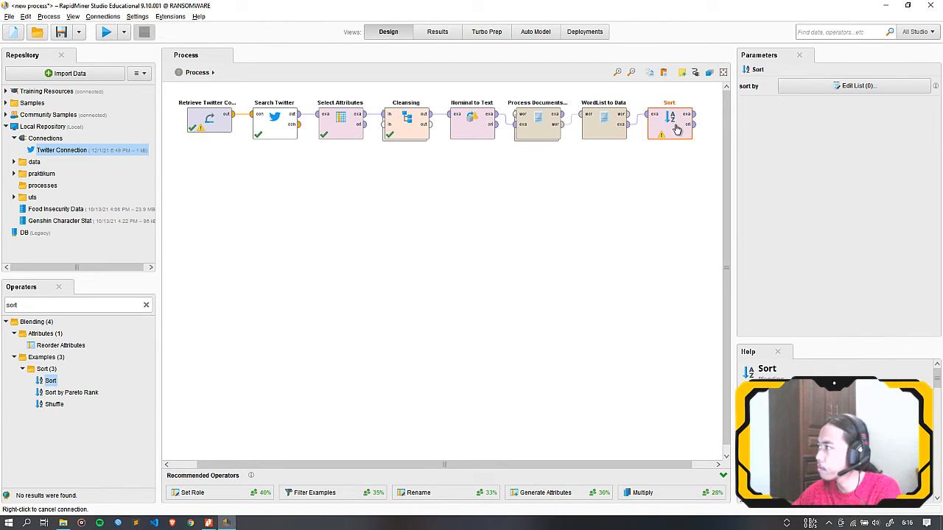
- Configure the Sort operator to sort by the attribute total in descending order
click(854, 85)
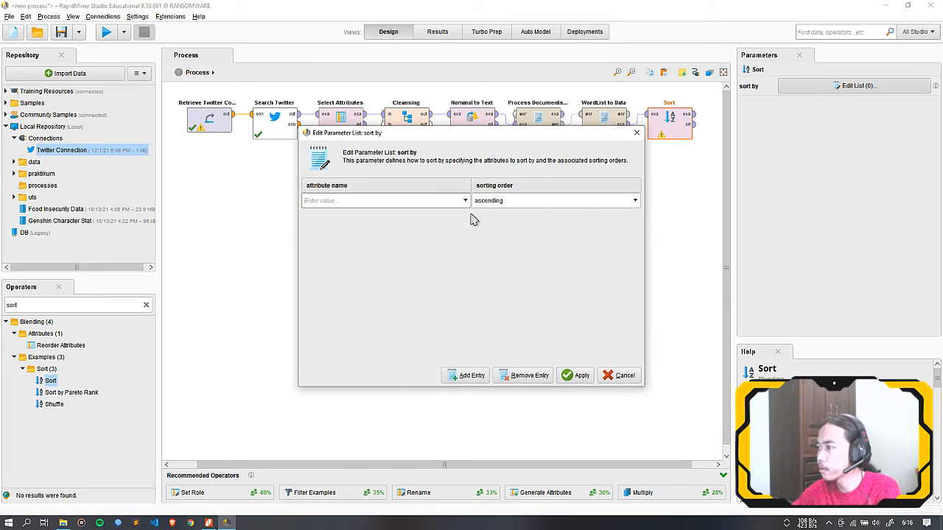
click(465, 202)
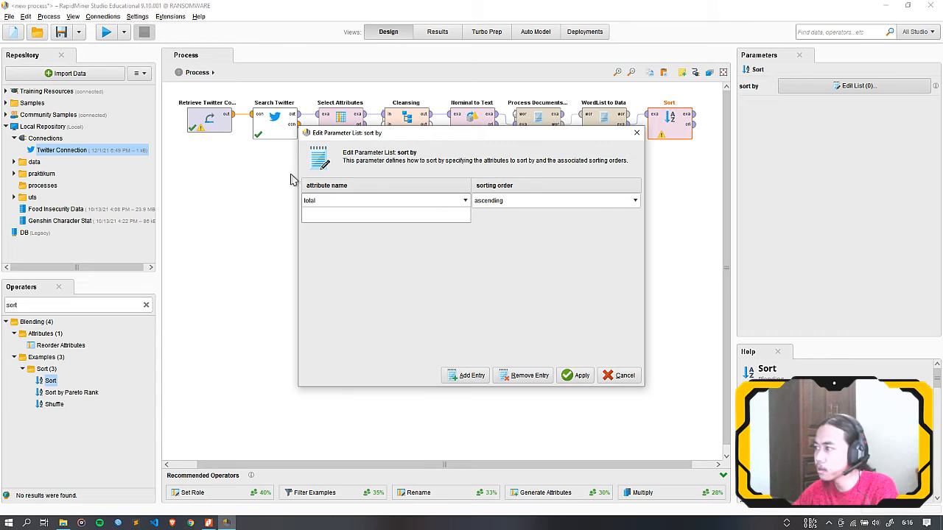
click(633, 202)
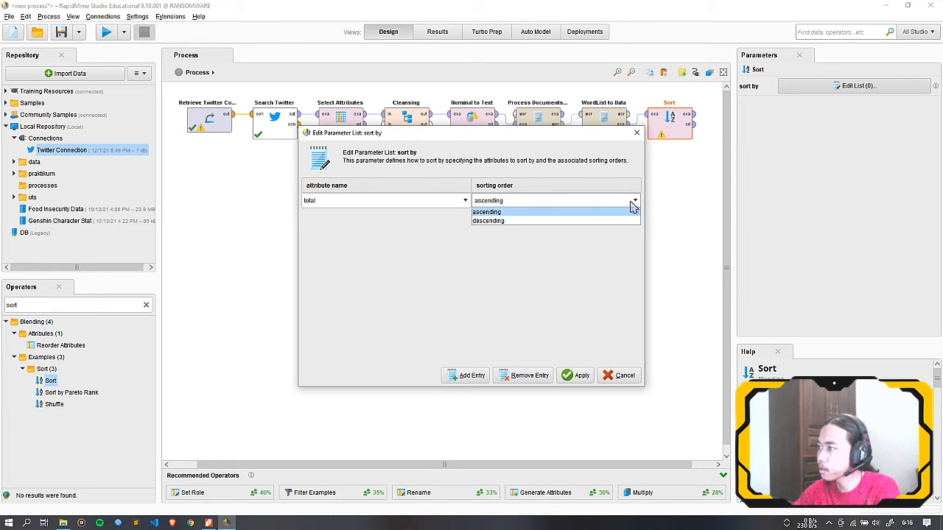
click(504, 221)
click(583, 379)
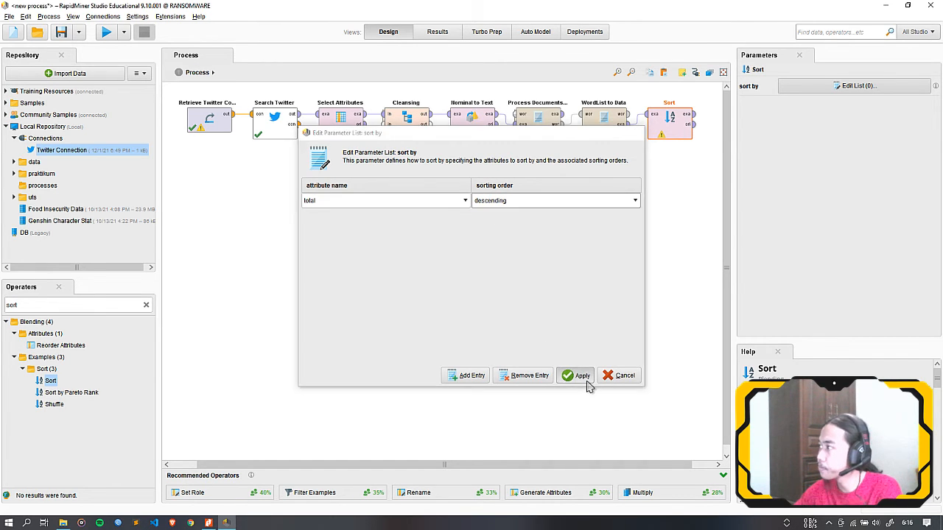
- Add a Filter Example Range operator after Sort and connect it to Sort's example set output
double_click(63, 309)
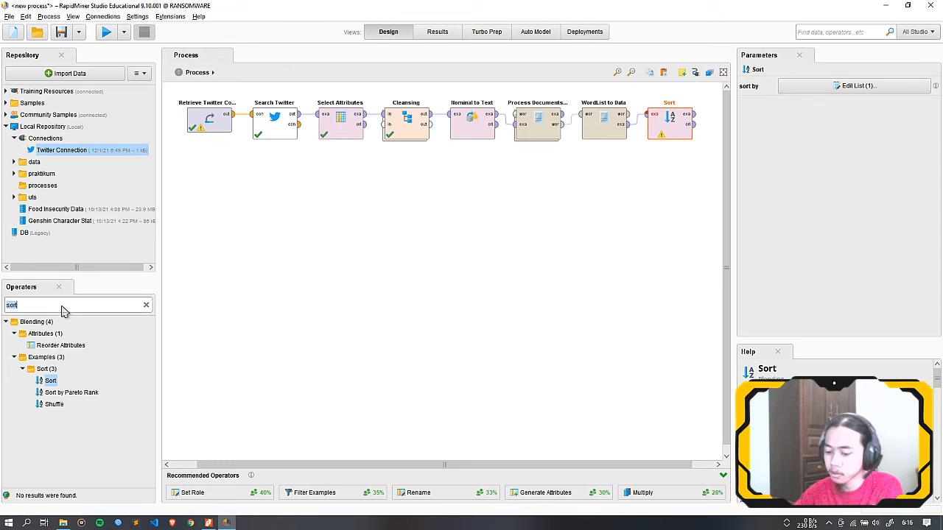
text(filter e)
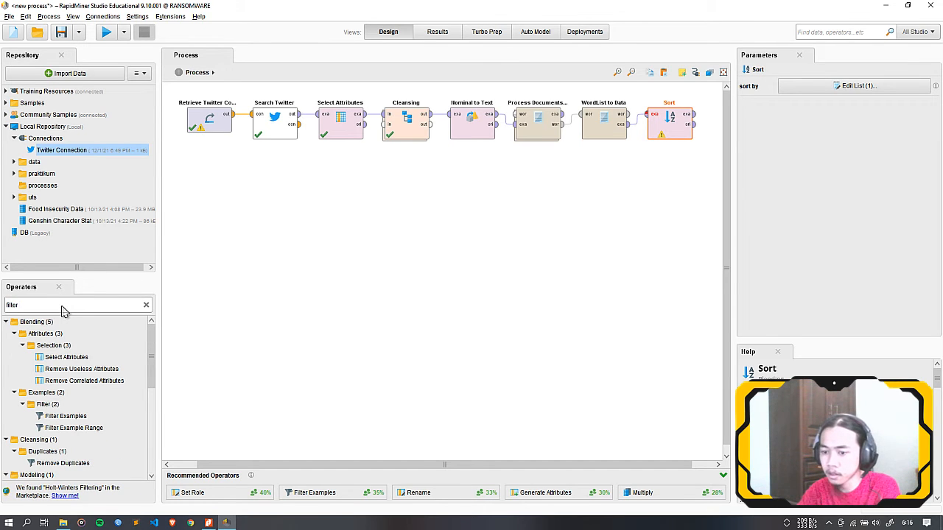
click(89, 430)
drag(84, 439, 715, 124)
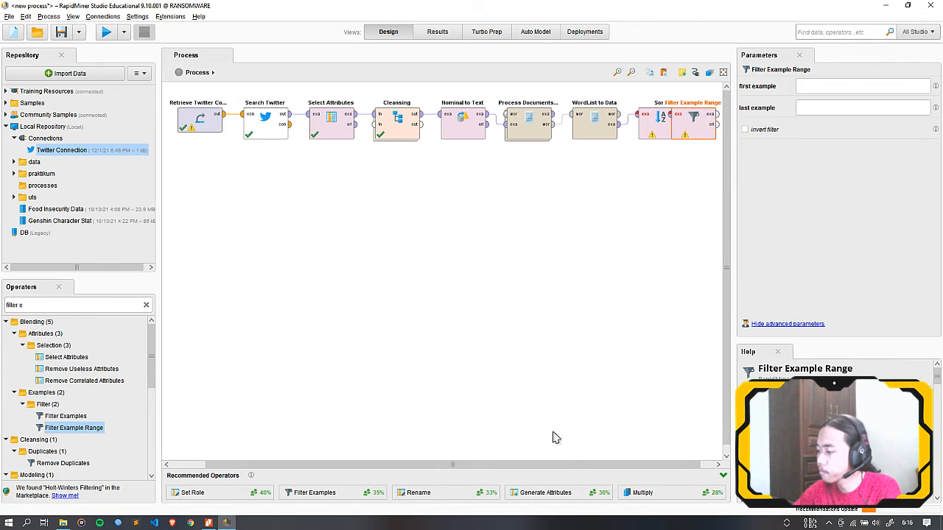
drag(616, 464, 643, 465)
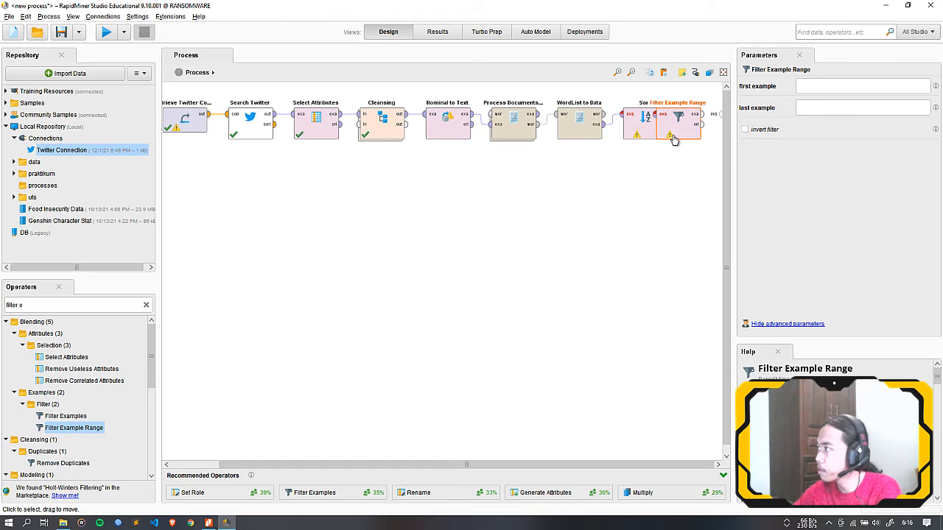
drag(692, 138, 690, 115)
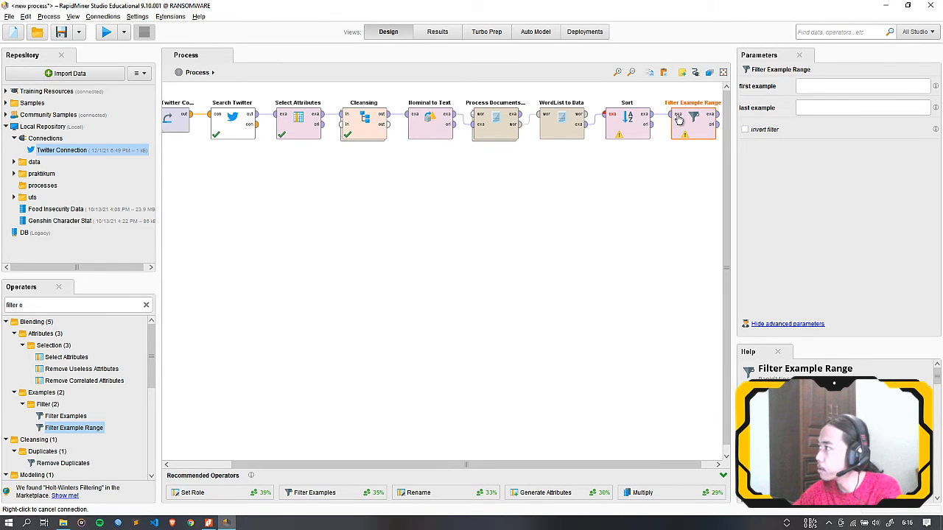
click(670, 229)
- Set Filter Example Range to first example 1 and last example 30, and connect its output to the process result port
click(692, 121)
click(808, 87)
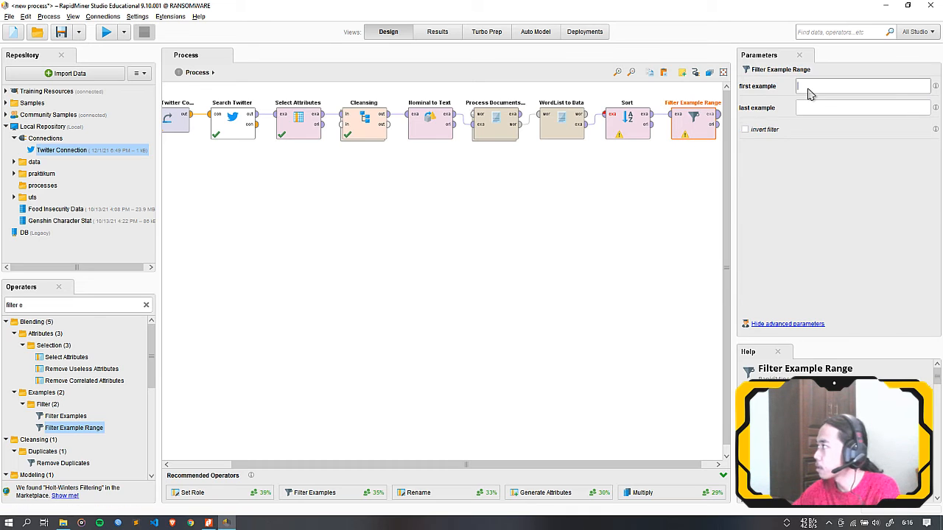
click(816, 110)
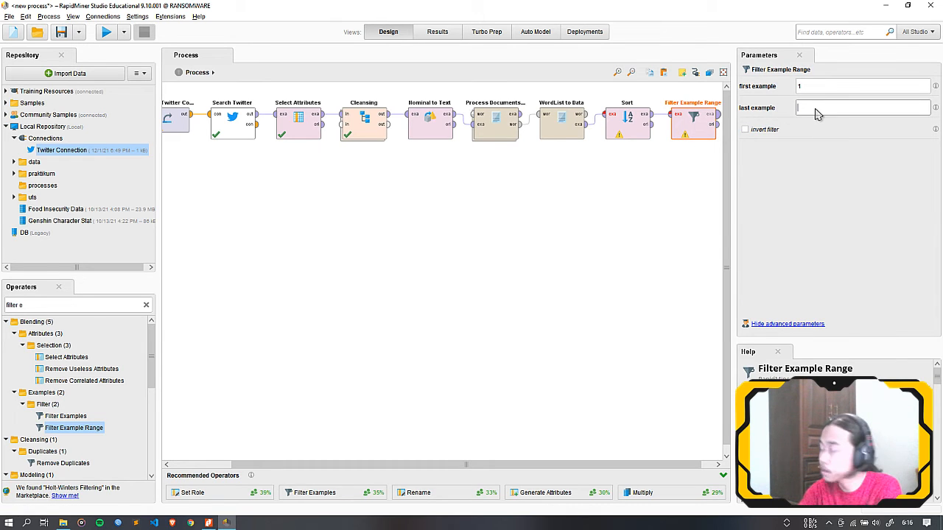
click(714, 466)
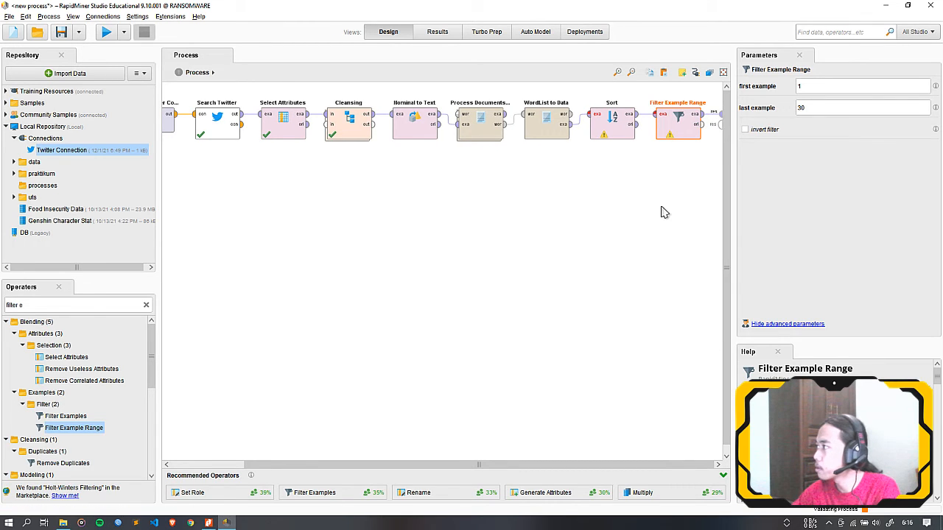
click(646, 163)
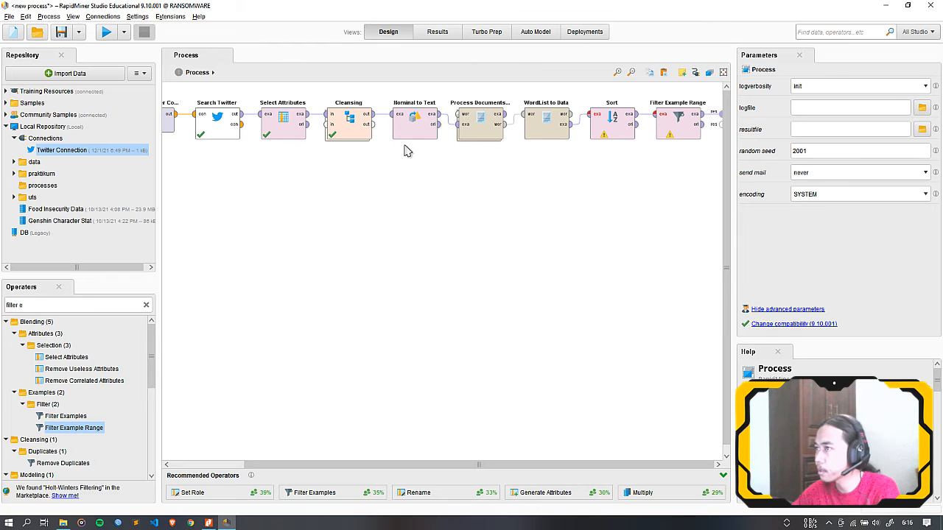
- Move the Nominal to Text and Process Documents from Data operators into a new subprocess and rename it Text Processing
drag(398, 145, 516, 94)
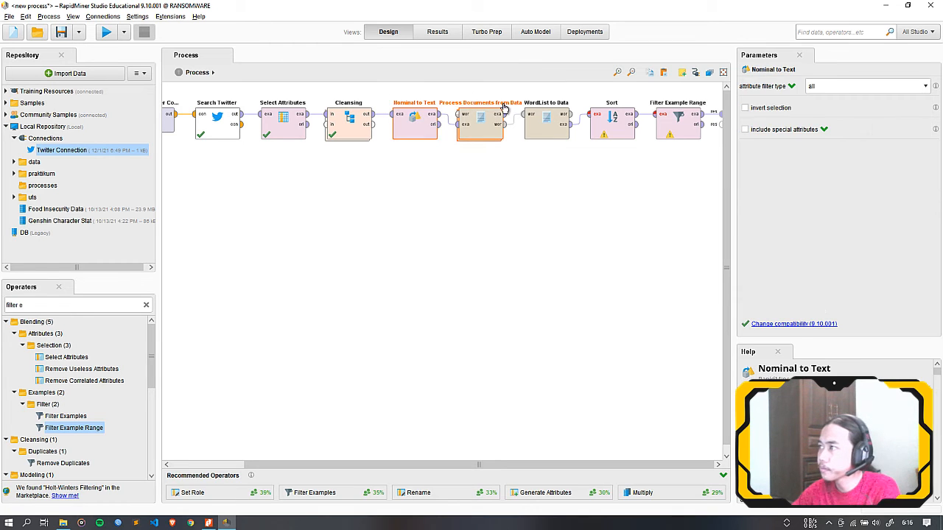
right_click(417, 123)
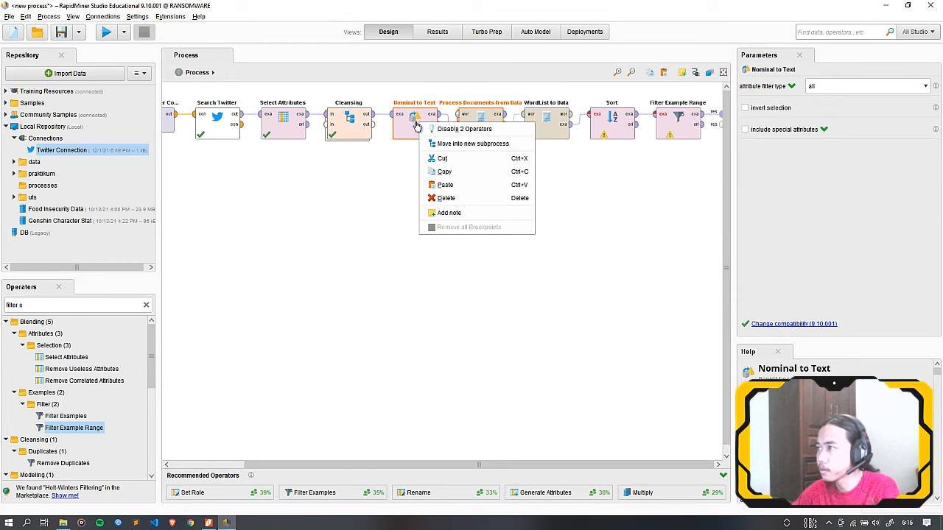
click(516, 144)
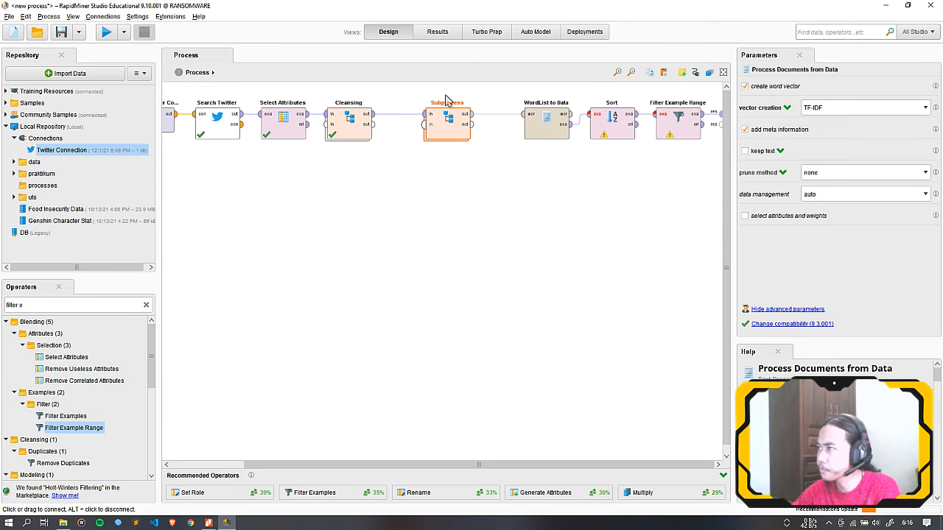
double_click(450, 103)
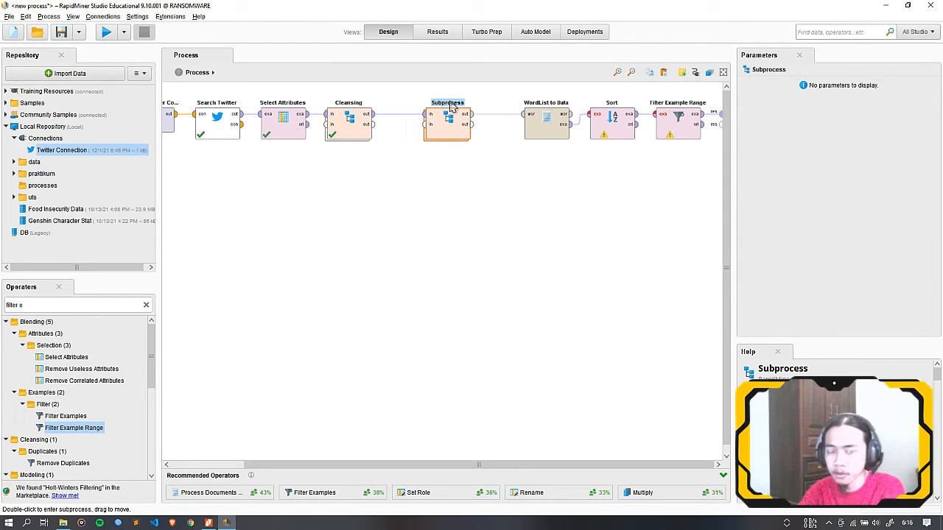
text(T)
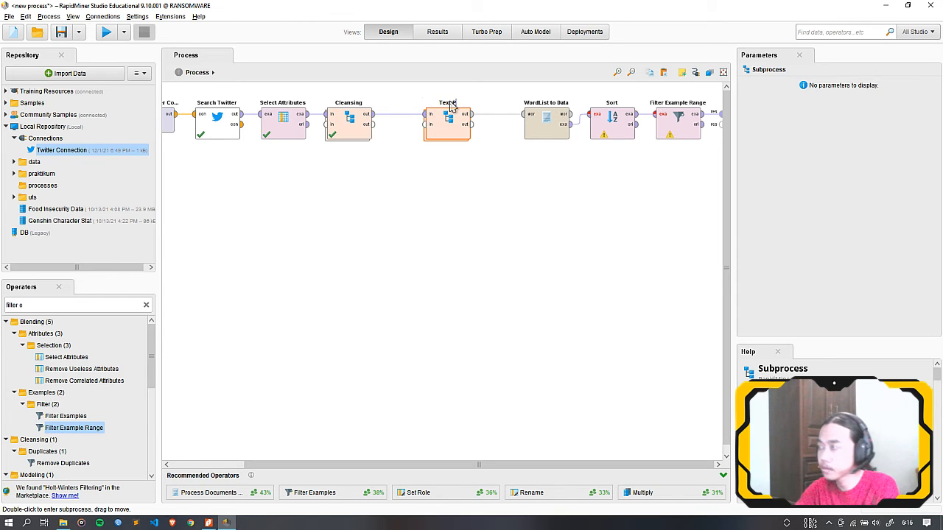
text(ext Processing)
key(Return)
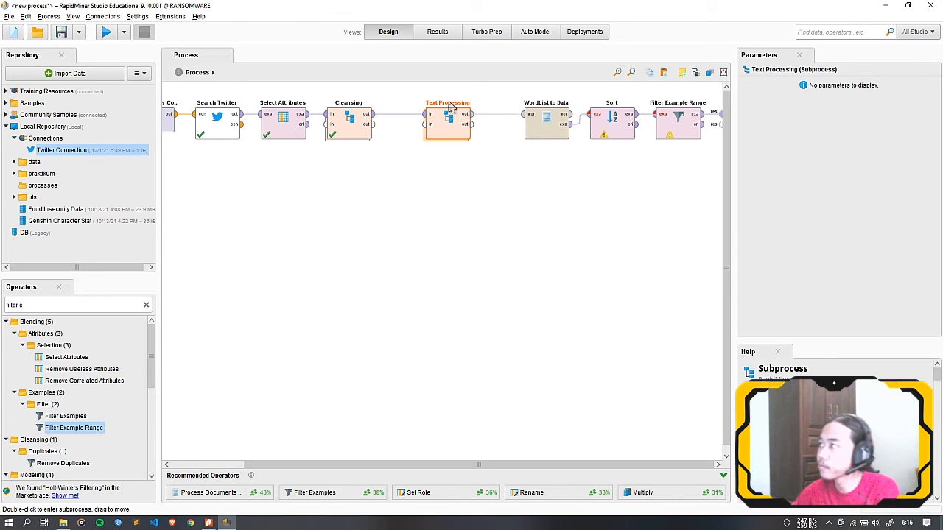
- Close the gaps in the process chain by moving Text Processing beside Cleansing and shifting WordList to Data, Sort and Filter Example Range next to it
drag(445, 137, 415, 135)
drag(494, 177, 732, 110)
drag(490, 152, 755, 54)
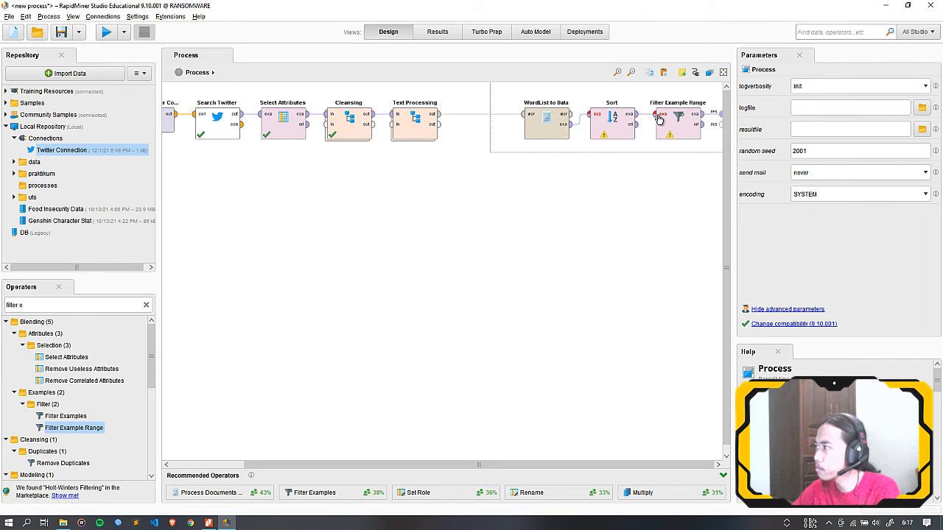
drag(622, 130, 566, 137)
click(557, 210)
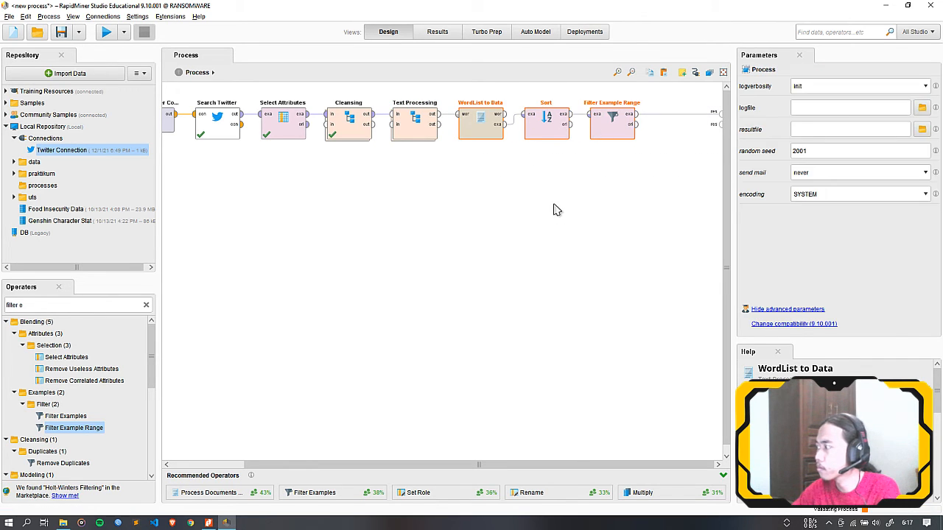
mouse_move(536, 467)
mouse_down()
mouse_move(484, 467)
mouse_move(538, 465)
mouse_move(527, 465)
mouse_up()
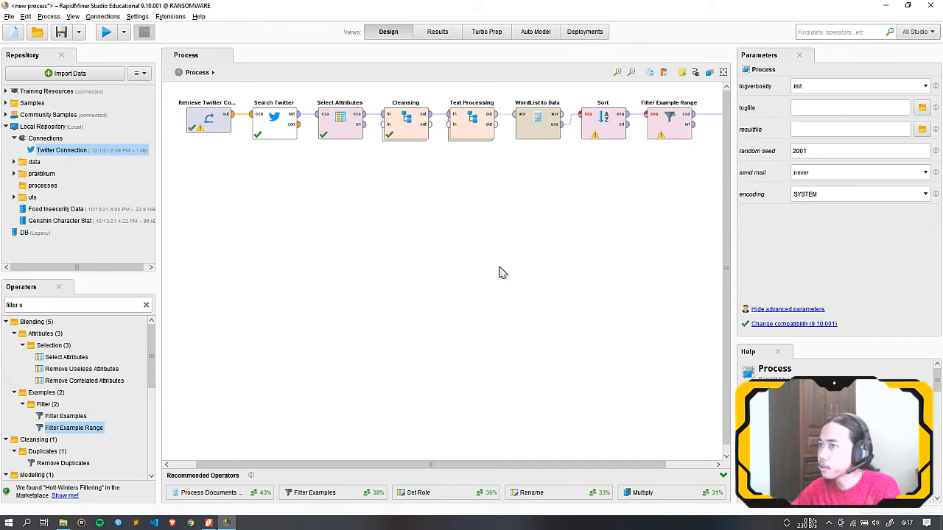
- Run the process and review the table of the most frequent words with their document and total counts
click(109, 34)
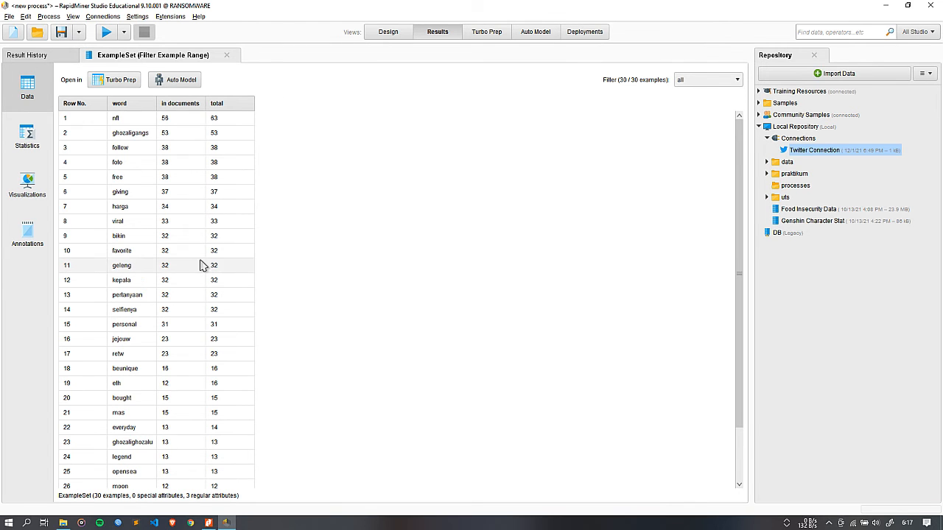
scroll(200, 264, down, 2)
scroll(203, 254, up, 2)
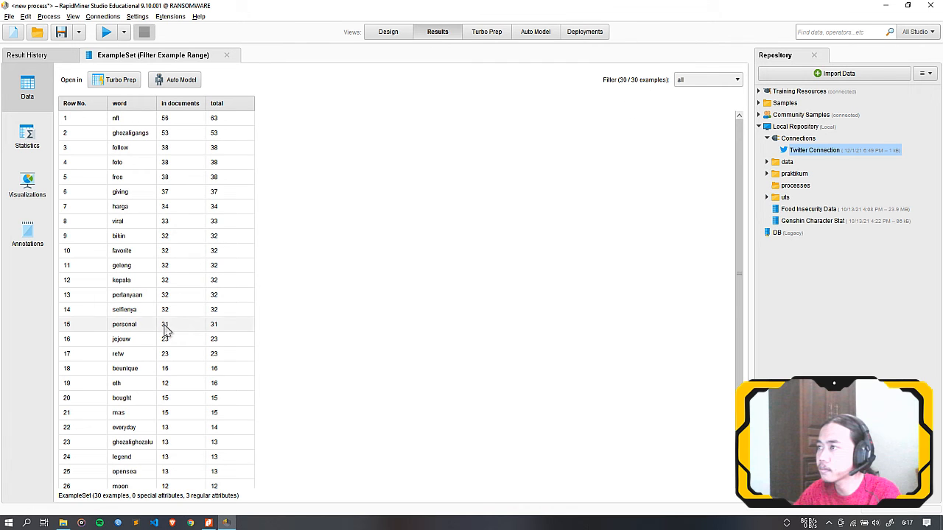
scroll(165, 329, down, 2)
scroll(165, 329, up, 2)
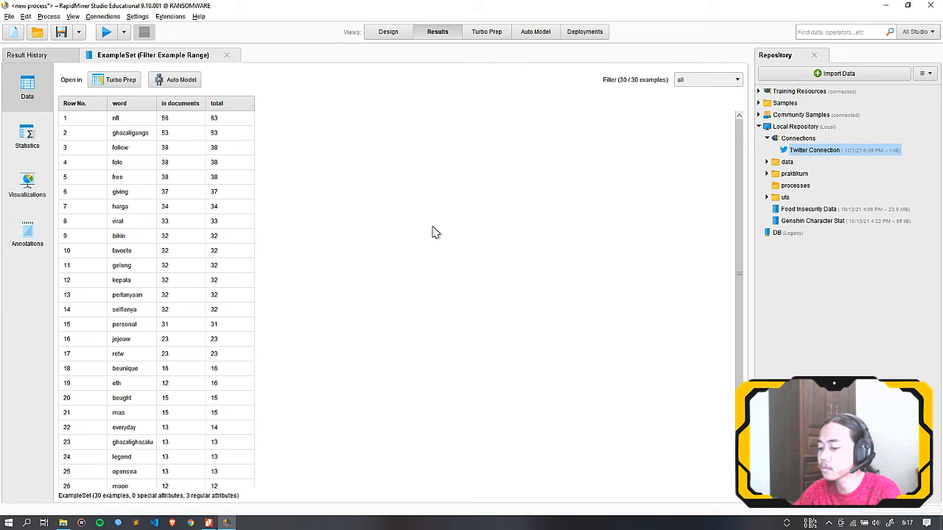
- Visualize the results as a Wordcloud plot with word as the value column and total as the weight
click(29, 183)
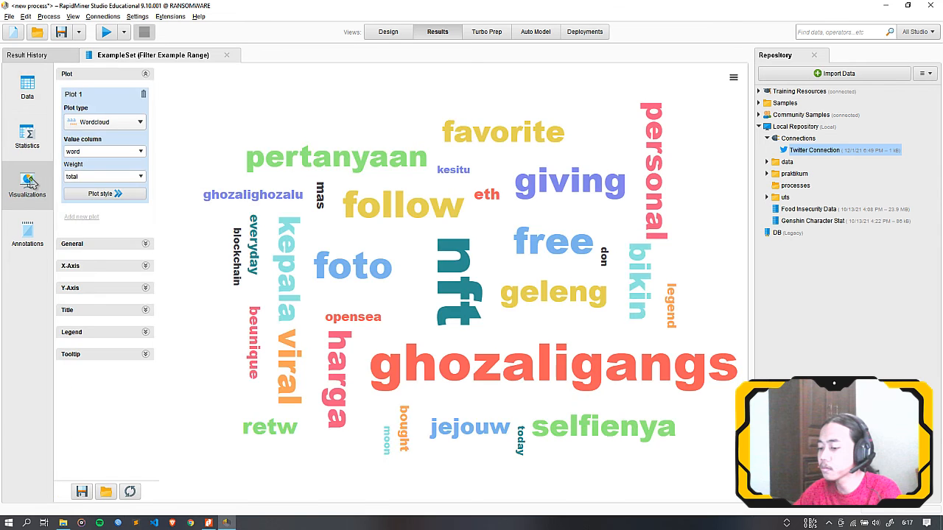
click(111, 124)
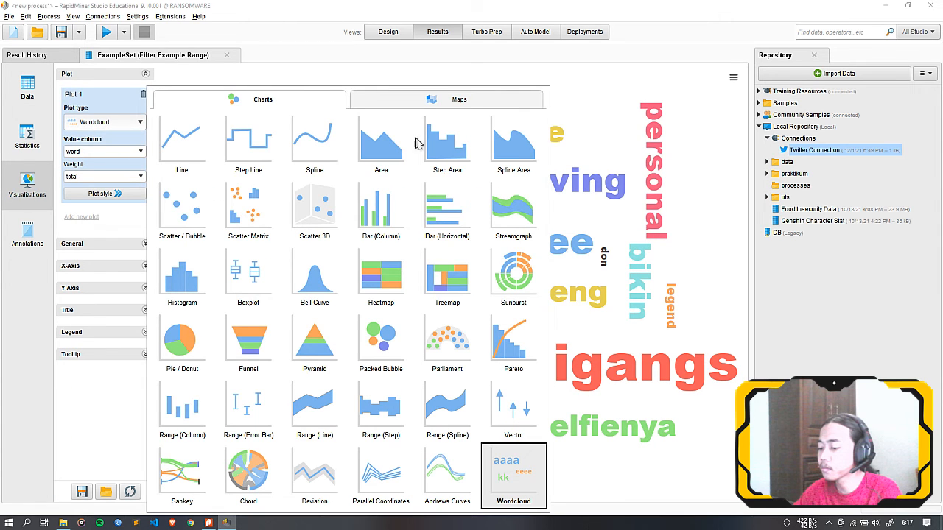
click(518, 472)
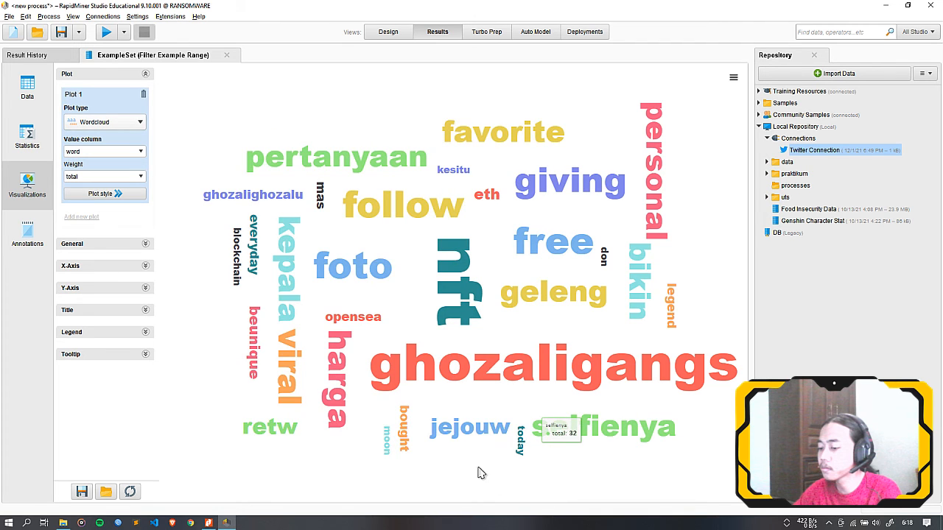
click(140, 152)
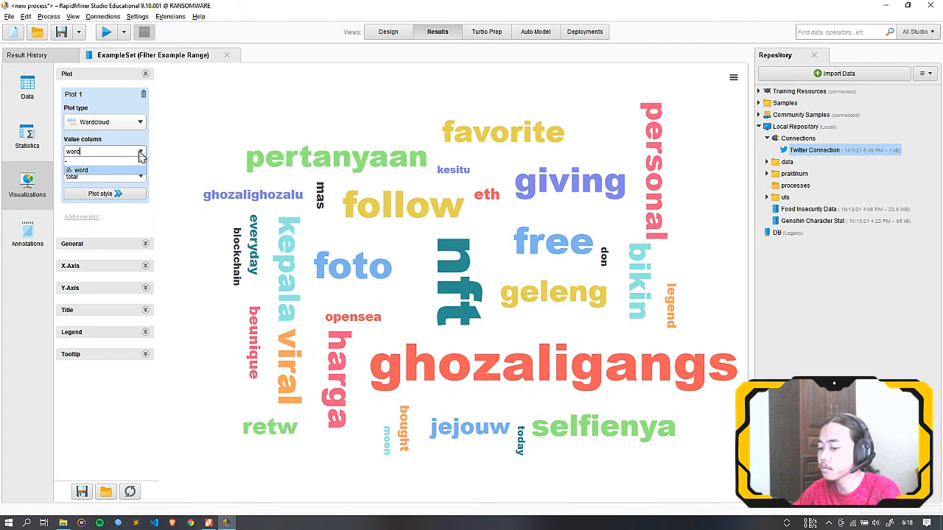
click(109, 173)
click(140, 177)
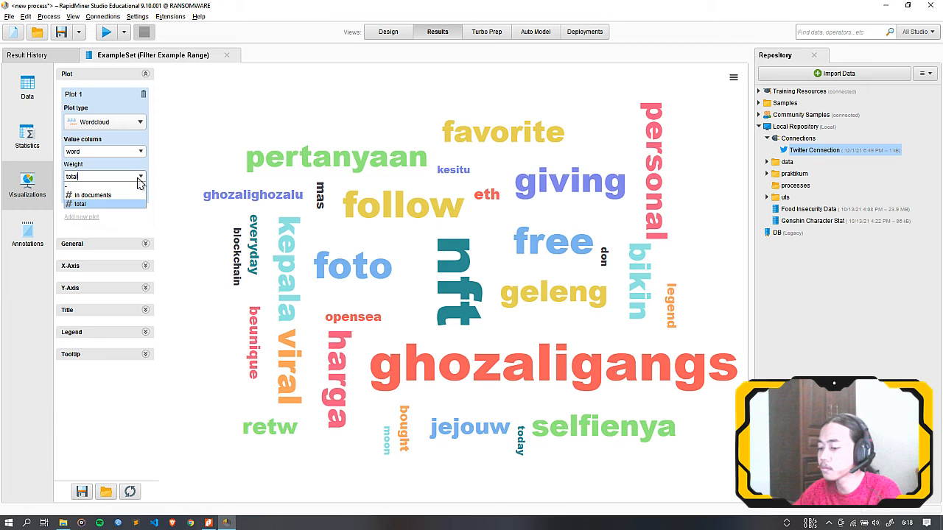
click(140, 180)
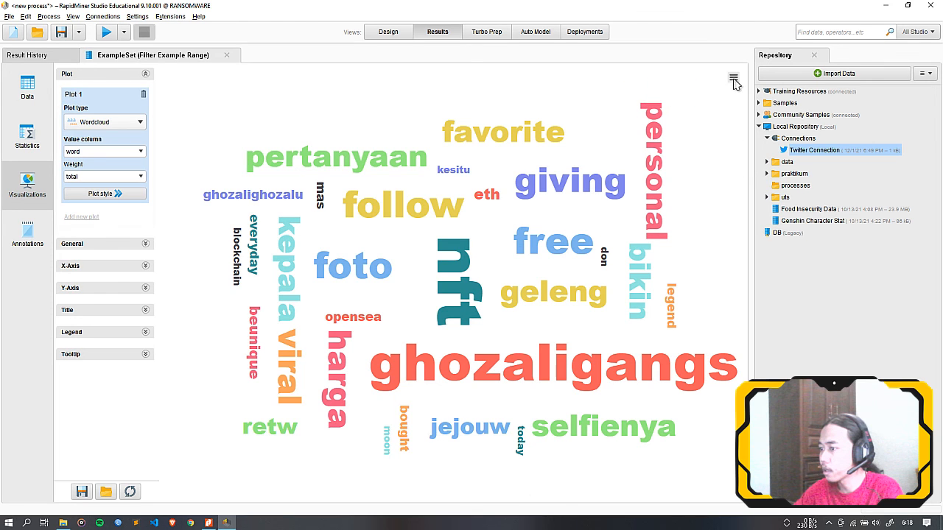
- Export the wordcloud chart as a JPEG named "WordCloud Keyword Ghozali" into the UAS folder inside BIG DATA
click(733, 78)
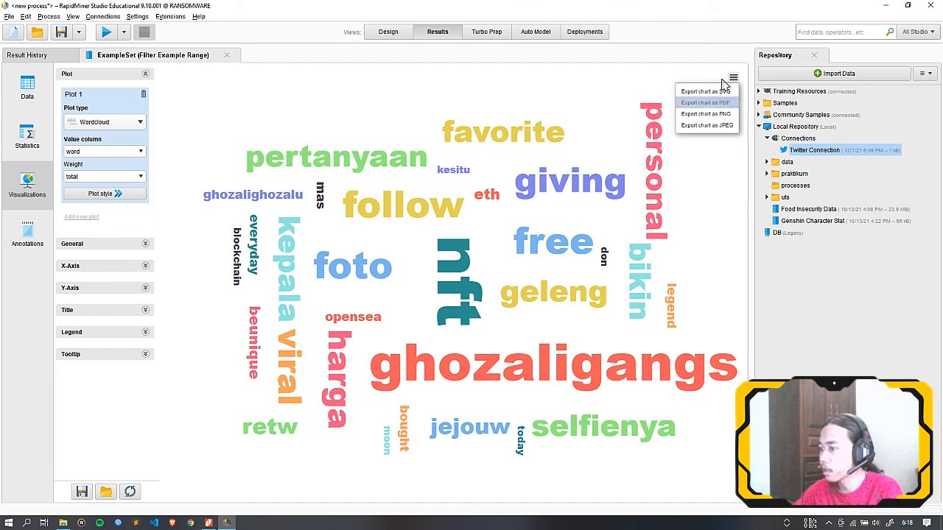
click(728, 126)
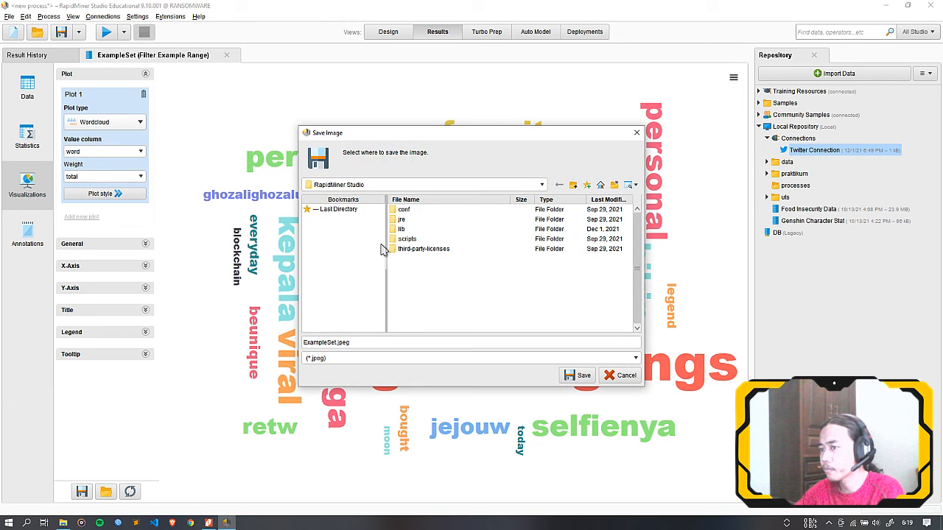
click(343, 213)
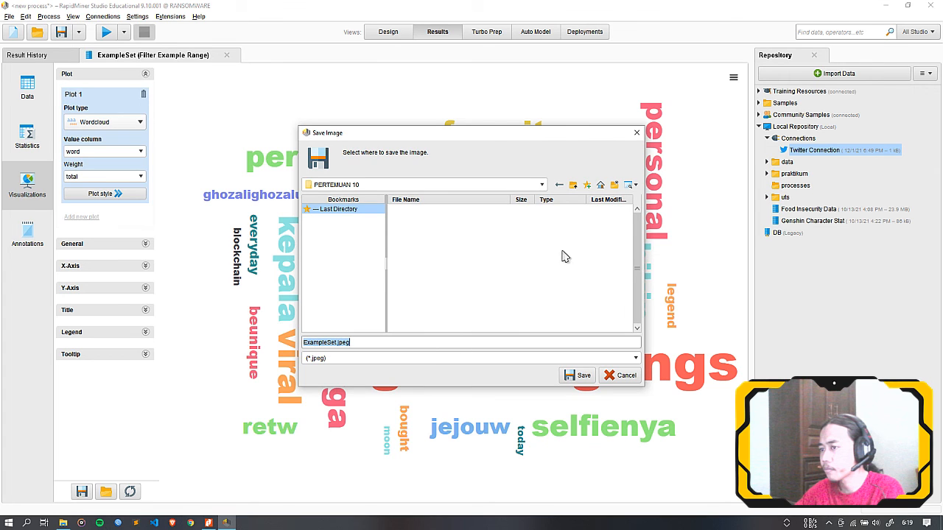
click(573, 185)
scroll(492, 269, down, 1)
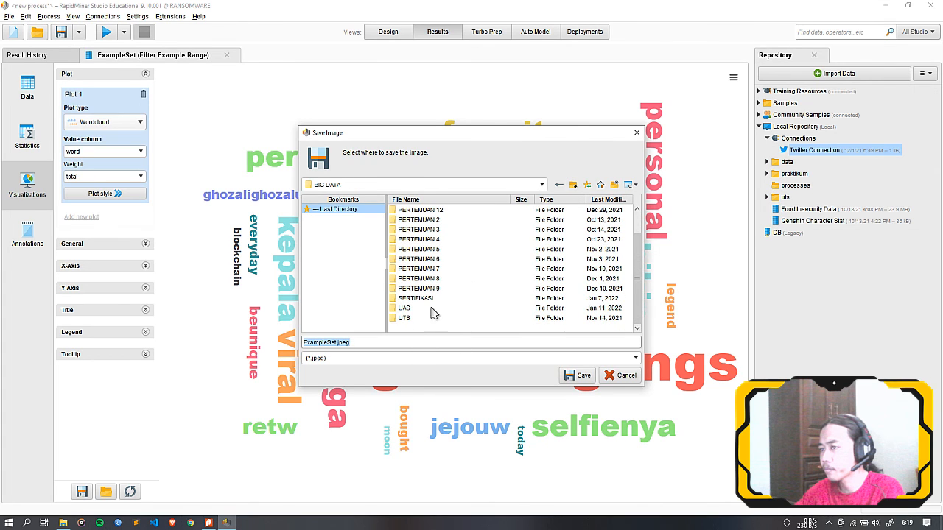
double_click(405, 308)
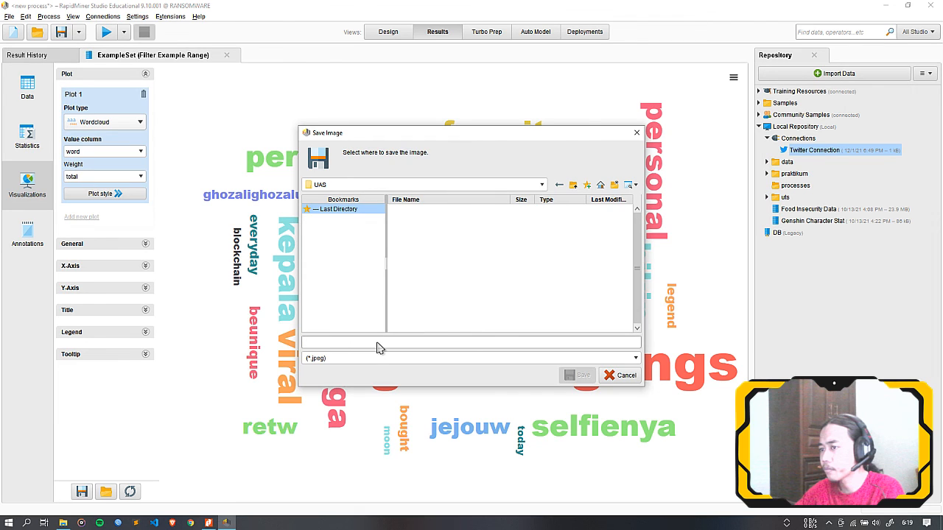
text(WordCloud)
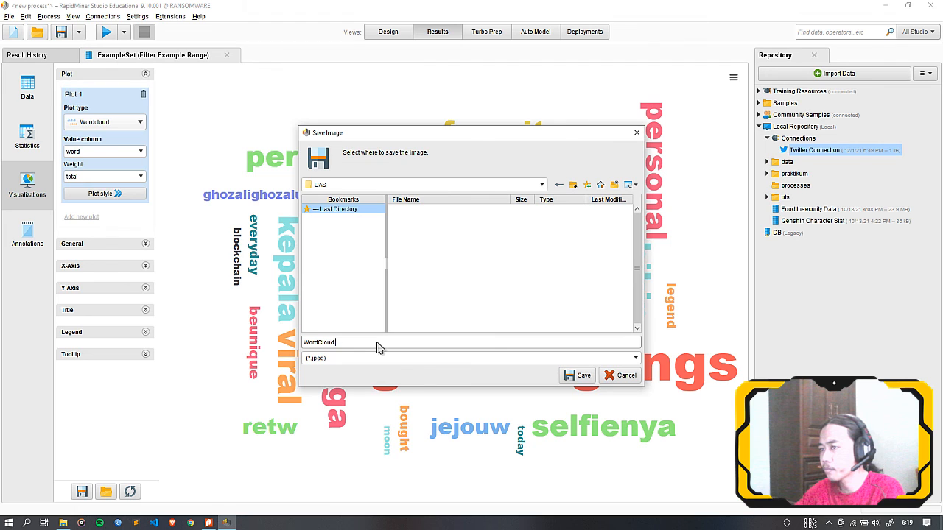
text( Keyword Ghozali)
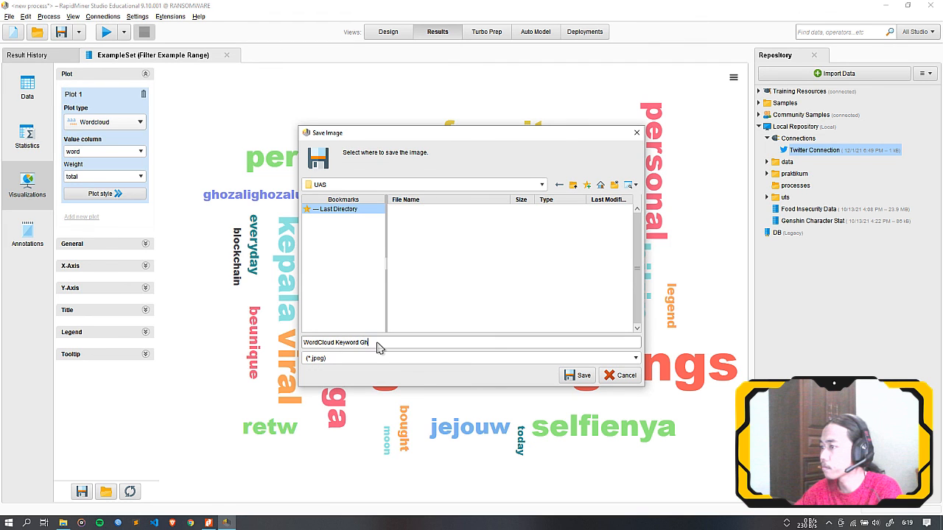
click(577, 376)
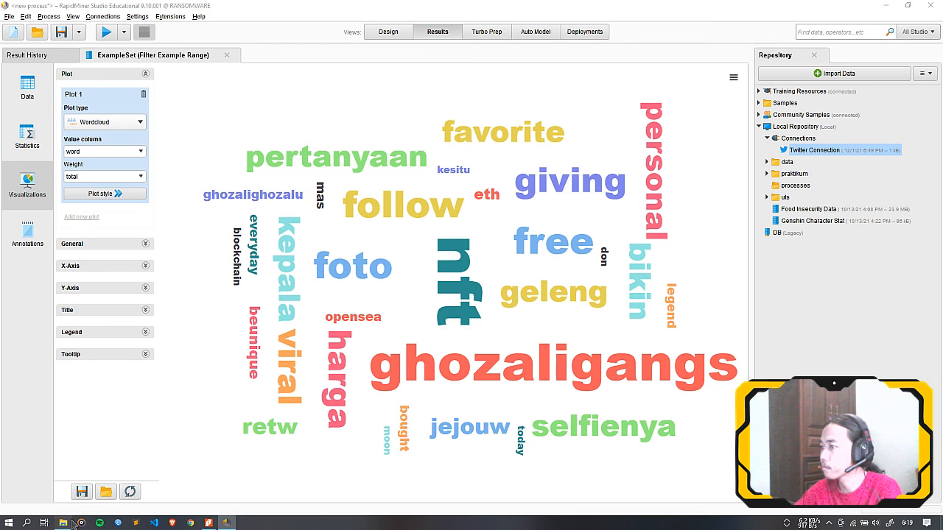
- Switch to File Explorer and open WordCloud Keyword Ghozali.jpeg from the UAS folder inside BIG DATA
click(64, 523)
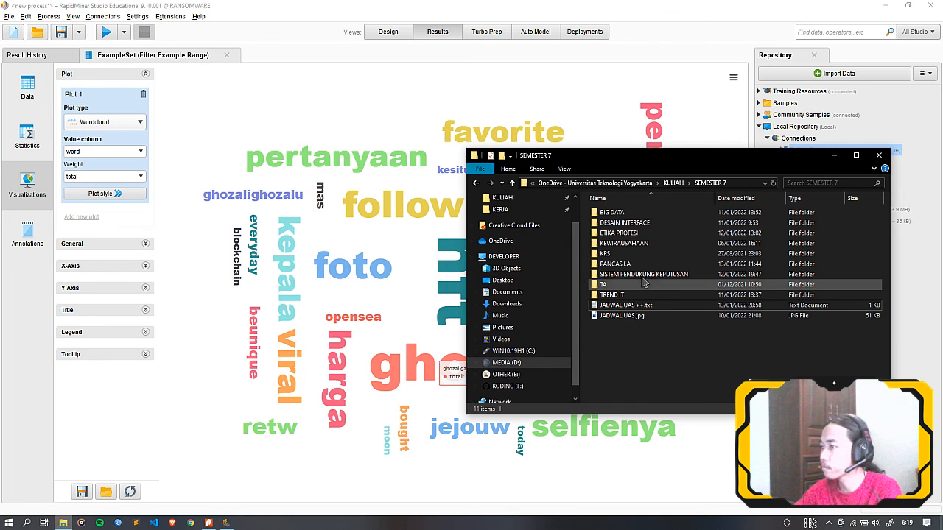
double_click(618, 212)
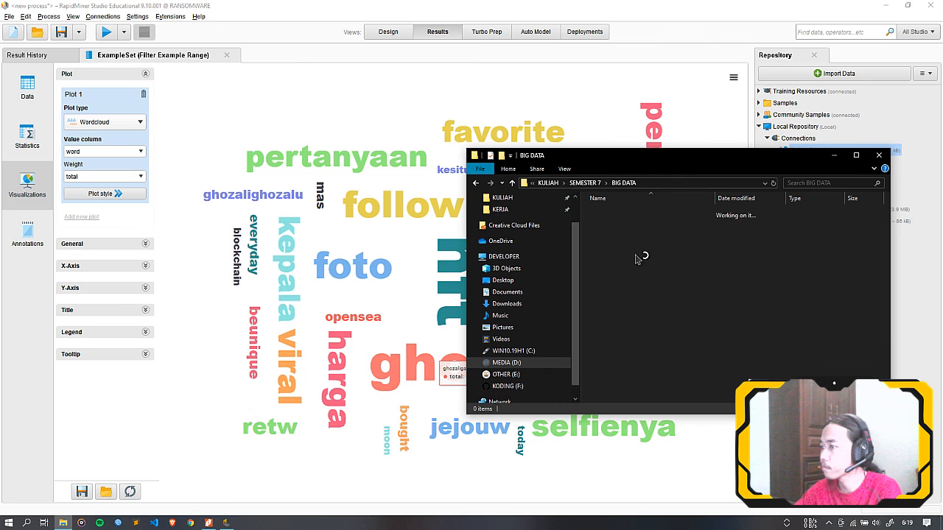
click(611, 348)
double_click(613, 348)
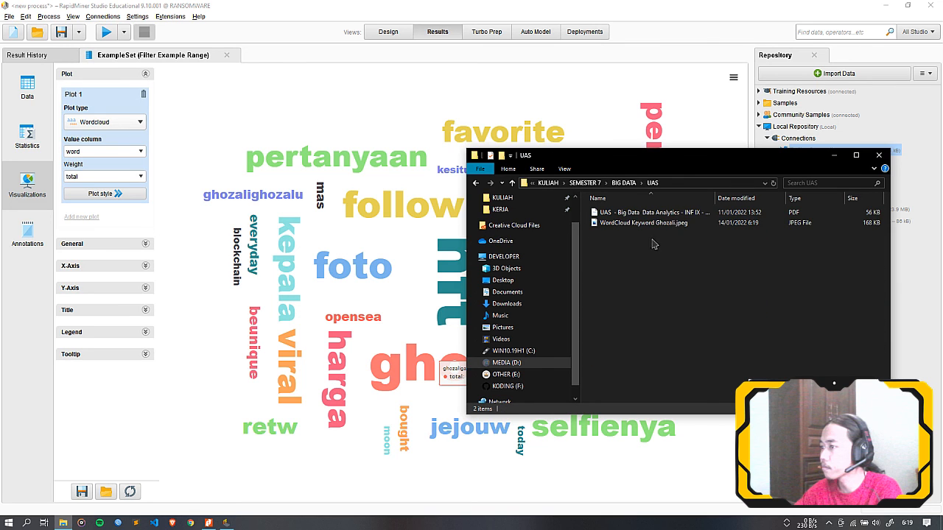
double_click(689, 223)
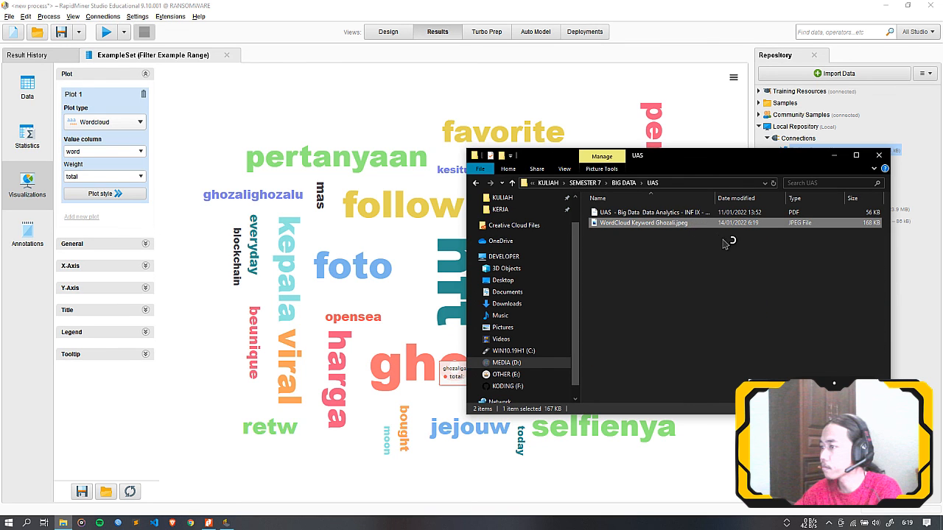